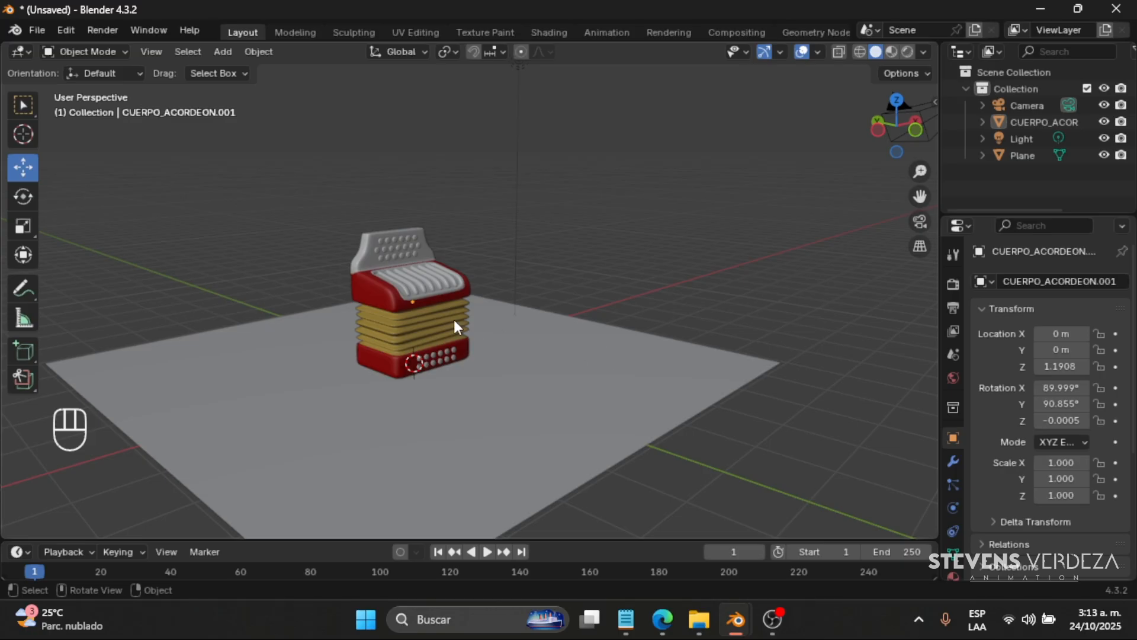
# - Examine the accordion, its ground plane, the light and the camera from several sides and distances
pyautogui.scroll(5, 493, 350)
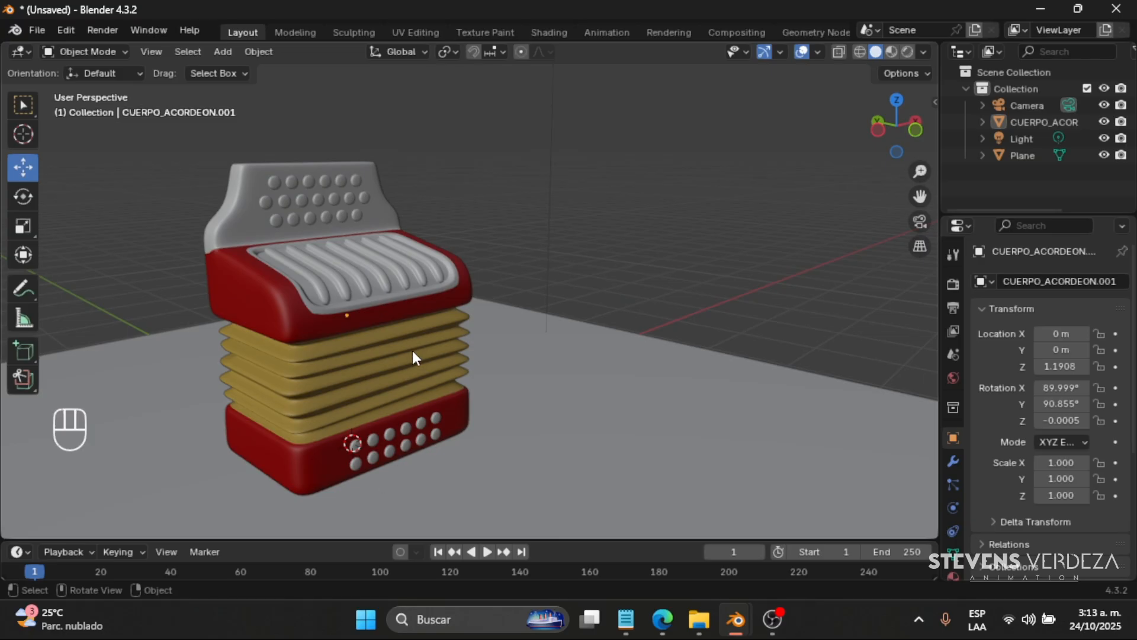
pyautogui.moveTo(412, 351); pyautogui.dragTo(343, 278, button='middle')
pyautogui.click(298, 308)
pyautogui.keyDown('shift'); pyautogui.moveTo(298, 308); pyautogui.dragTo(475, 342, button='middle'); pyautogui.keyUp('shift')
pyautogui.scroll(-2, 432, 350)
pyautogui.scroll(-3, 475, 344)
pyautogui.click(602, 269)
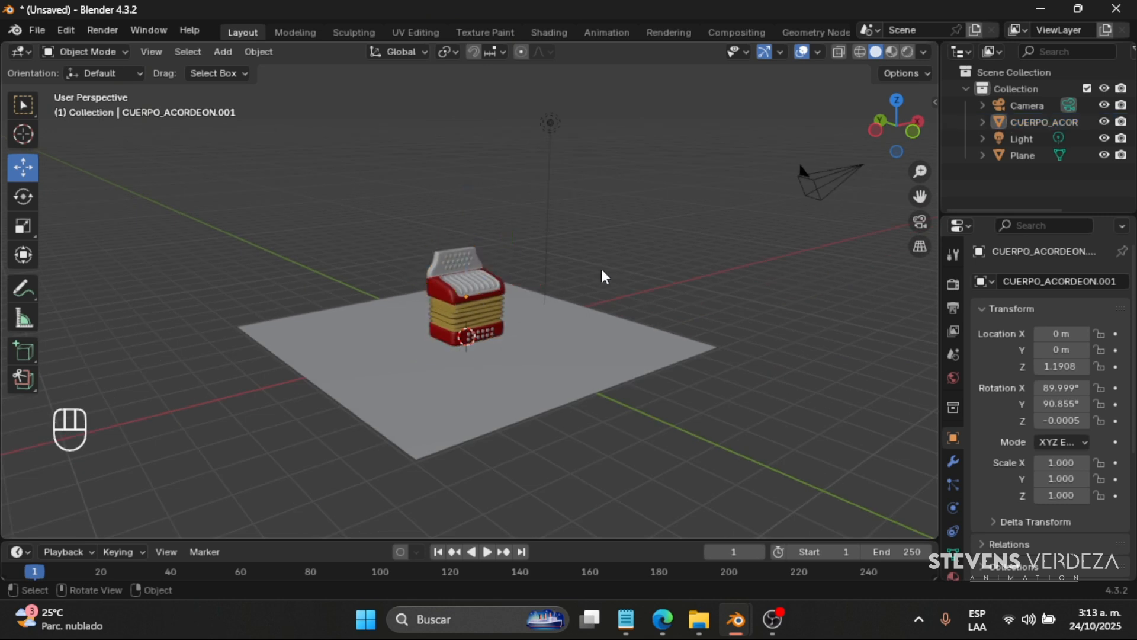
pyautogui.scroll(2, 538, 273)
pyautogui.keyDown('shift'); pyautogui.moveTo(493, 243); pyautogui.dragTo(521, 261, button='middle'); pyautogui.keyUp('shift')
pyautogui.click(591, 83)
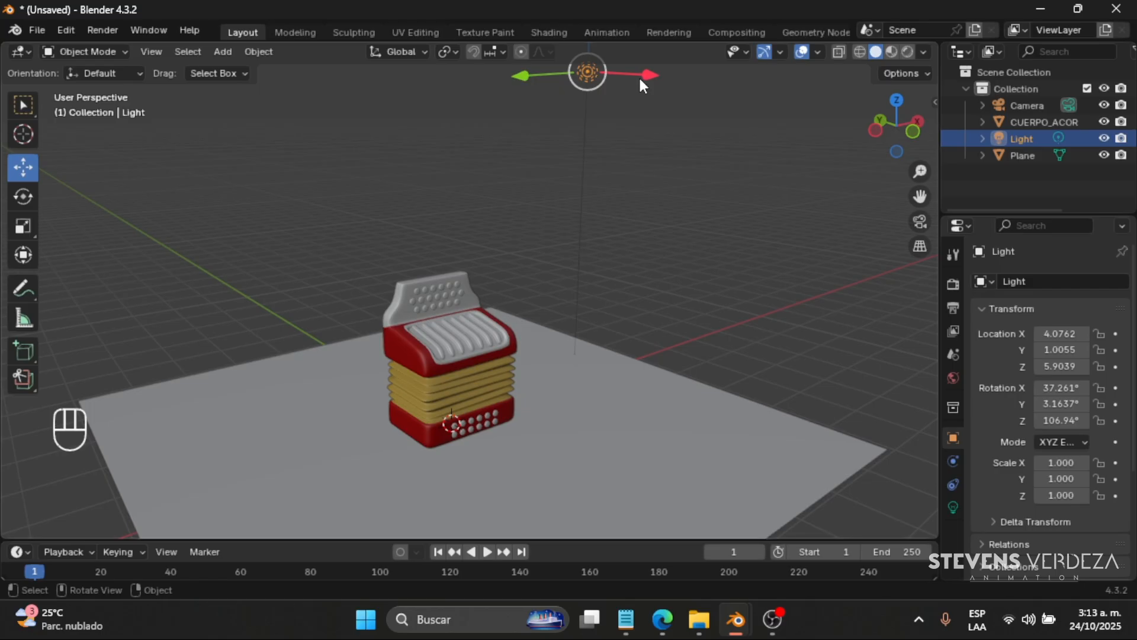
pyautogui.scroll(-3, 484, 348)
pyautogui.click(616, 269)
pyautogui.moveTo(460, 326); pyautogui.dragTo(557, 316, button='middle')
pyautogui.click(556, 317)
pyautogui.scroll(3, 478, 372)
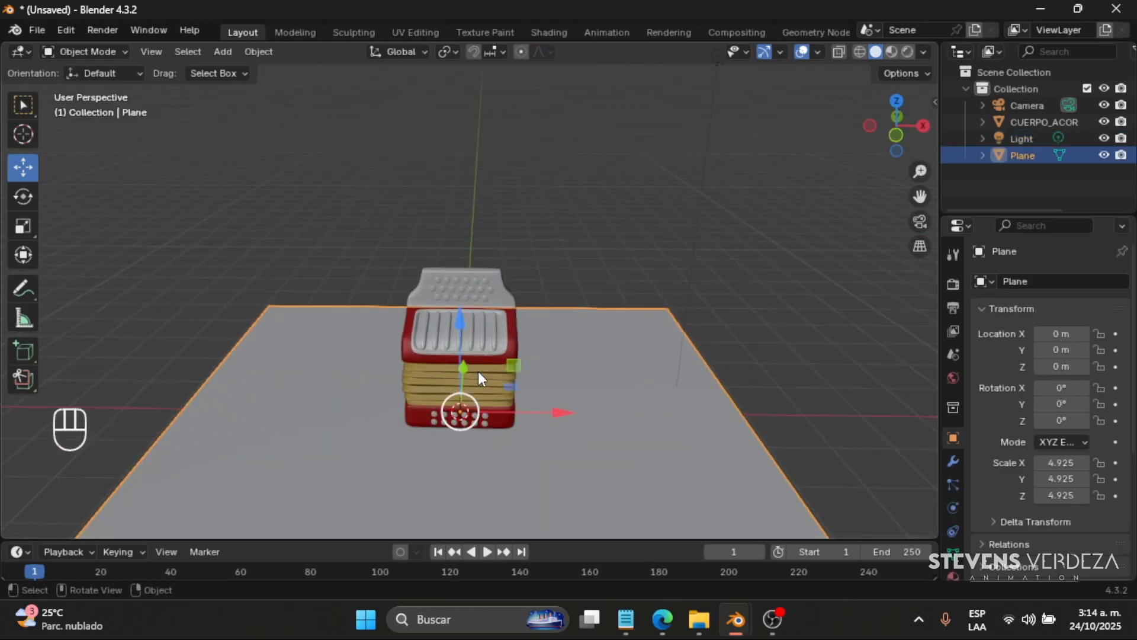
pyautogui.click(551, 208)
pyautogui.scroll(-3, 610, 236)
# - Move the scene light closer to the accordion, to about X 1.66 m, Y -2.52 m, Z 4.34 m, and widen the properties area
pyautogui.click(614, 166)
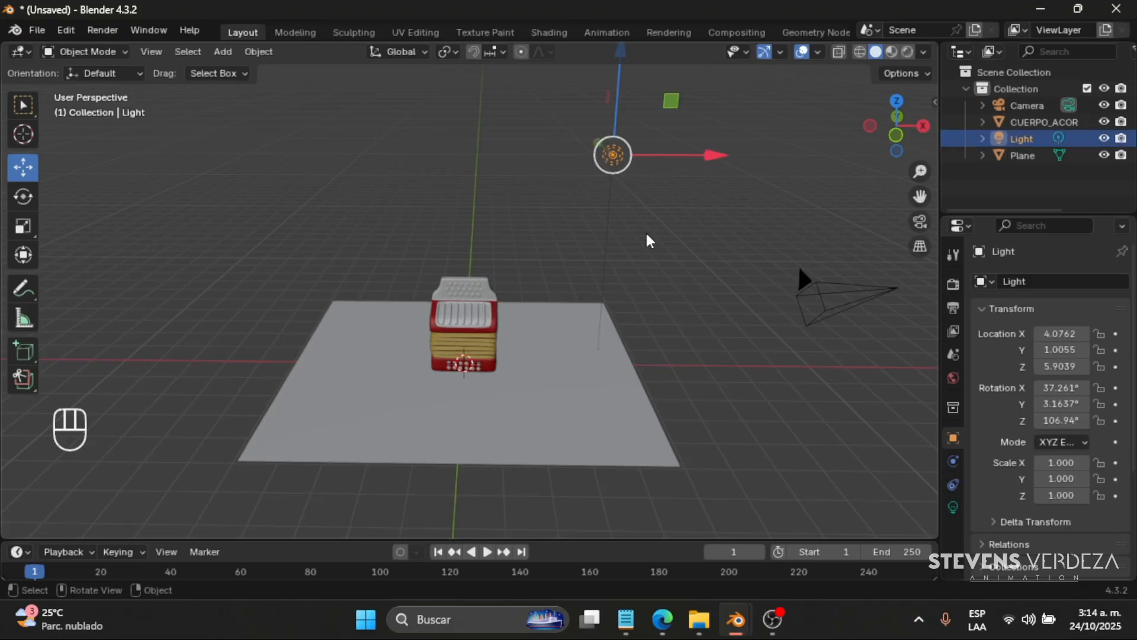
pyautogui.moveTo(587, 196); pyautogui.dragTo(557, 113, button='middle')
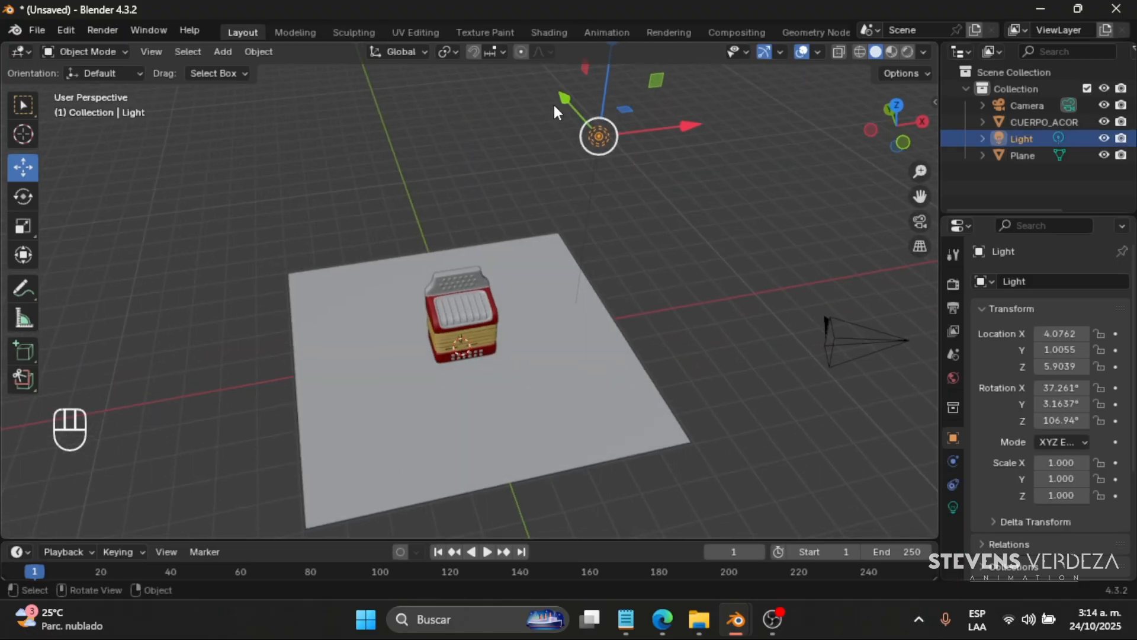
pyautogui.moveTo(559, 106); pyautogui.dragTo(590, 225)
pyautogui.moveTo(570, 178); pyautogui.dragTo(558, 234)
pyautogui.scroll(2, 517, 351)
pyautogui.moveTo(517, 351); pyautogui.dragTo(737, 348, button='middle')
pyautogui.moveTo(940, 382); pyautogui.dragTo(896, 390)
pyautogui.moveTo(599, 348); pyautogui.dragTo(539, 335, button='middle')
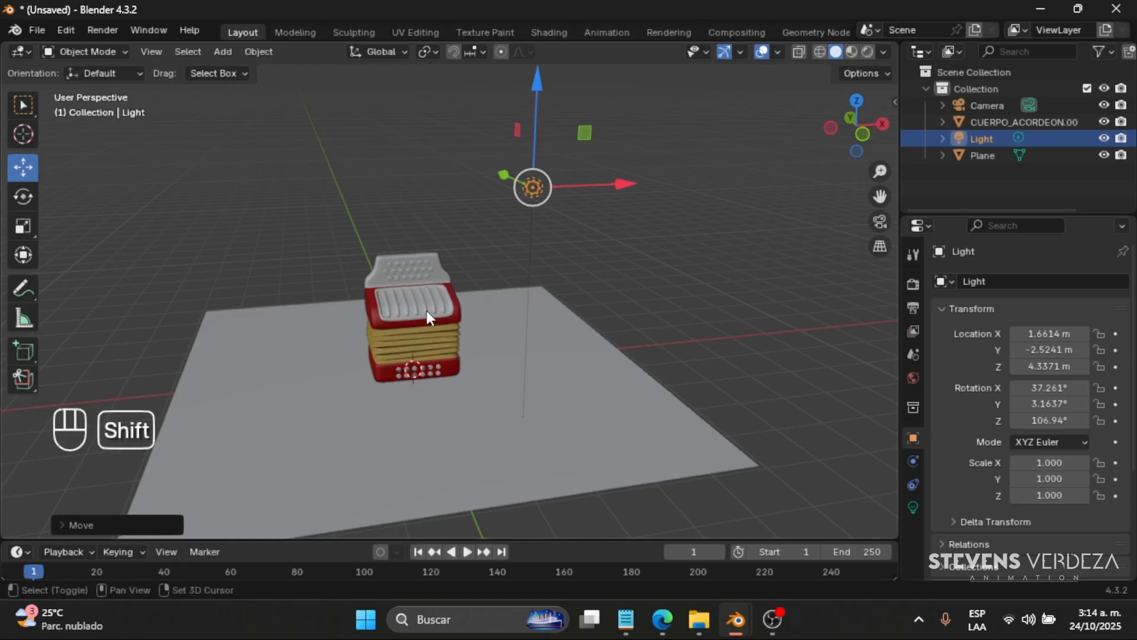
# - Show the accordion in Material Preview and finish with the viewport in Rendered shading
pyautogui.scroll(3, 414, 333)
pyautogui.moveTo(414, 335); pyautogui.dragTo(619, 286, button='middle')
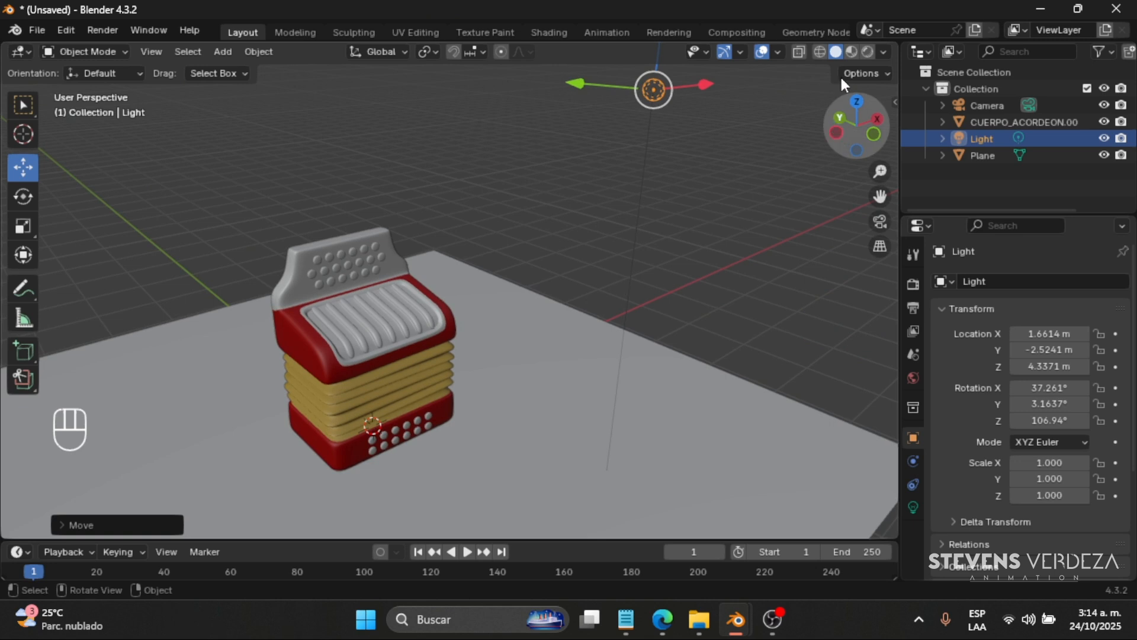
pyautogui.click(853, 52)
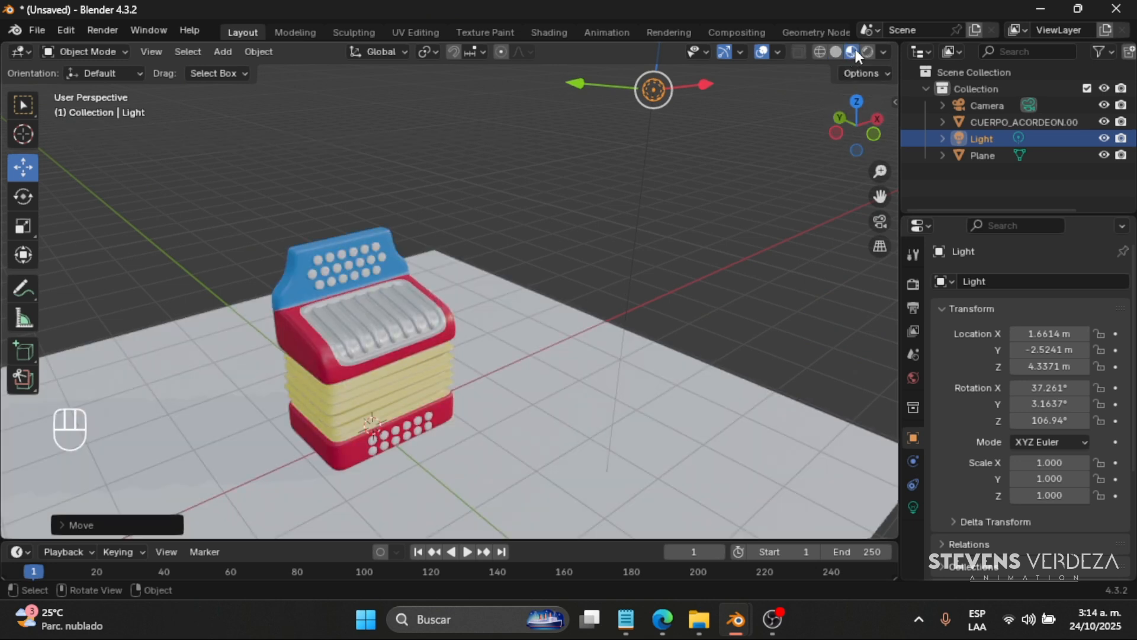
pyautogui.press('z')
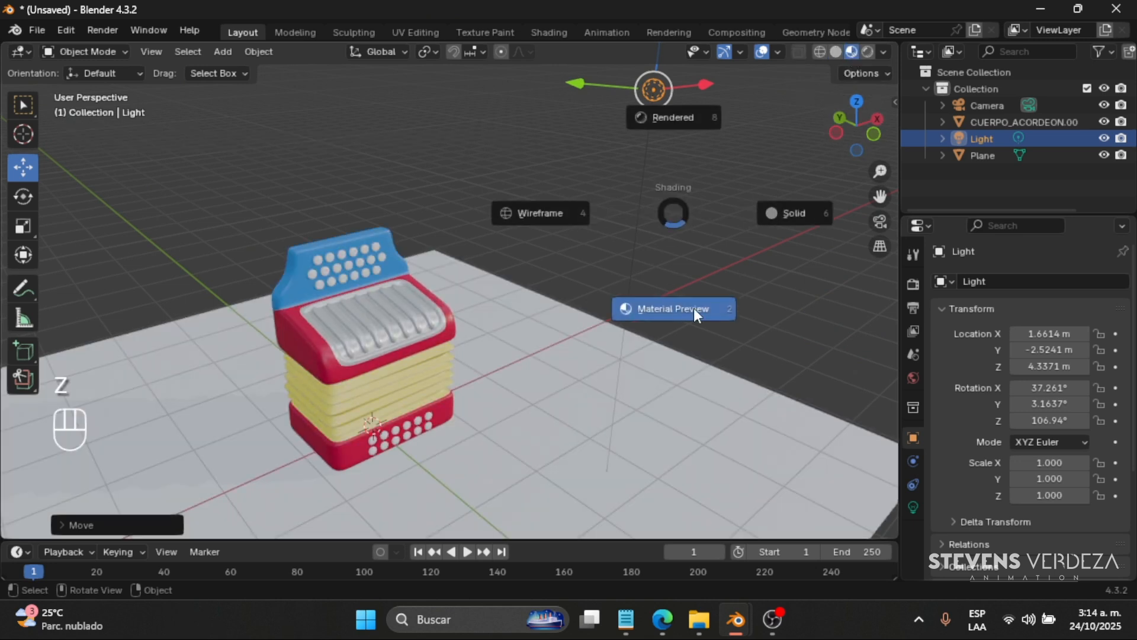
pyautogui.click(737, 363)
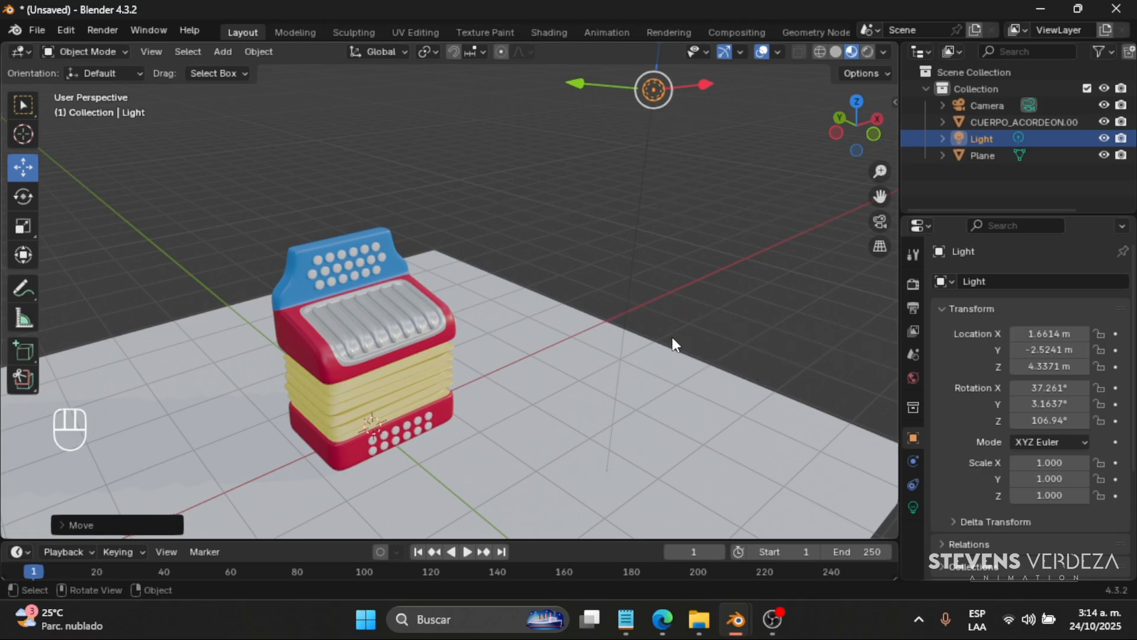
pyautogui.keyDown('shift'); pyautogui.moveTo(536, 321); pyautogui.dragTo(601, 295, button='middle'); pyautogui.keyUp('shift')
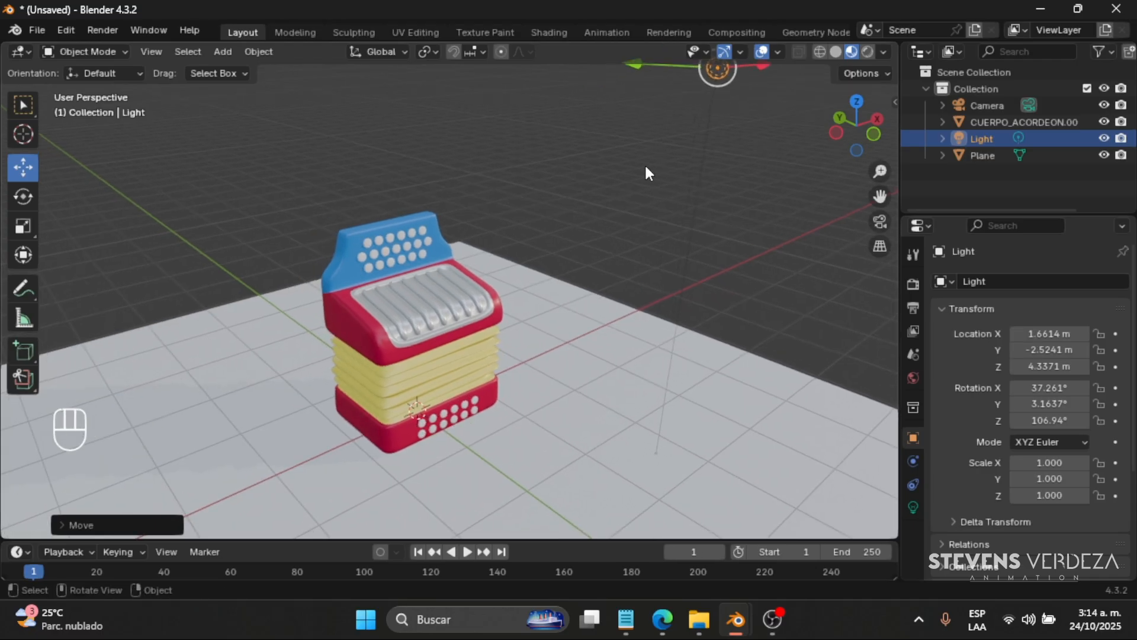
pyautogui.press('z')
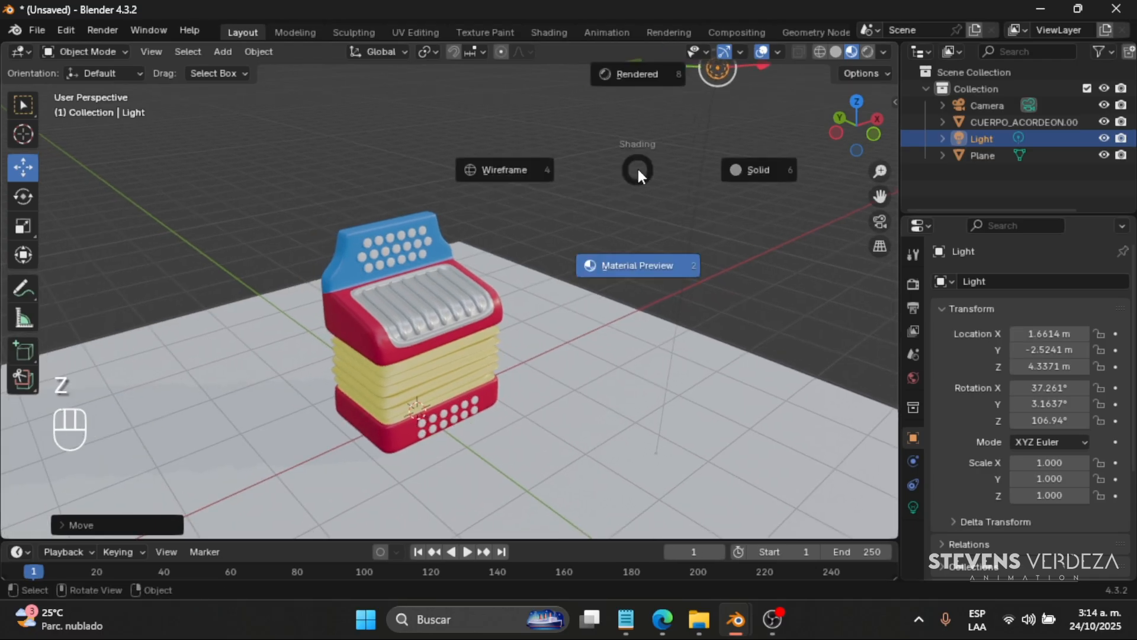
pyautogui.click(645, 75)
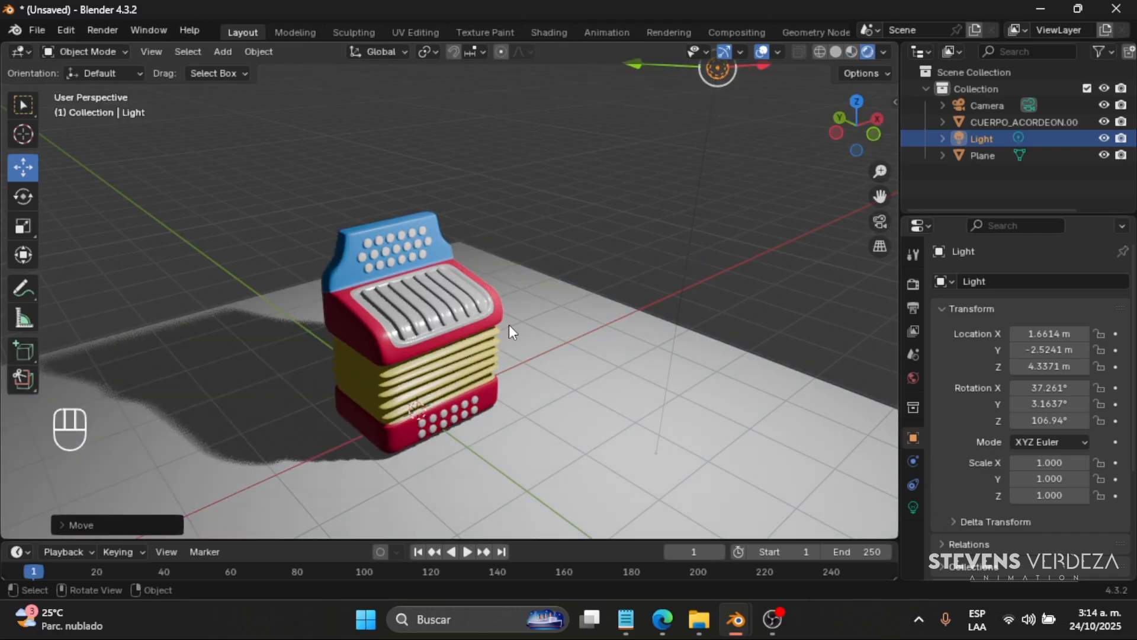
# - Scale up the ground plane under the accordion uniformly
pyautogui.scroll(-3, 530, 333)
pyautogui.click(620, 290)
pyautogui.press('s')
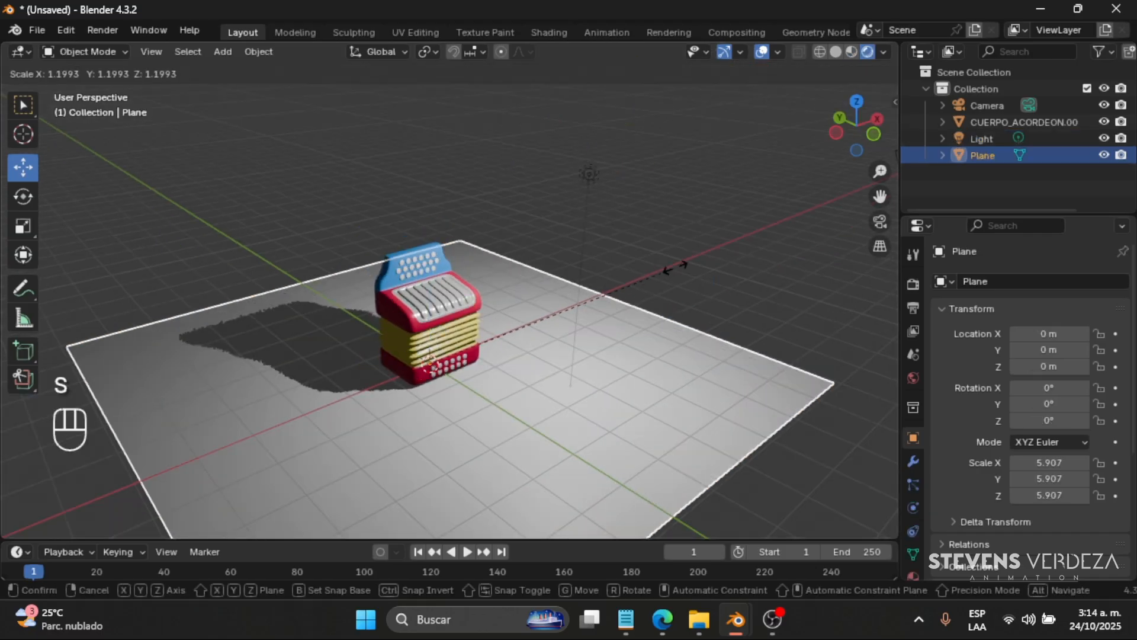
pyautogui.click(724, 235)
# - Shift the light along Y to about -1.91 m and along X to about 2.28 m
pyautogui.click(590, 175)
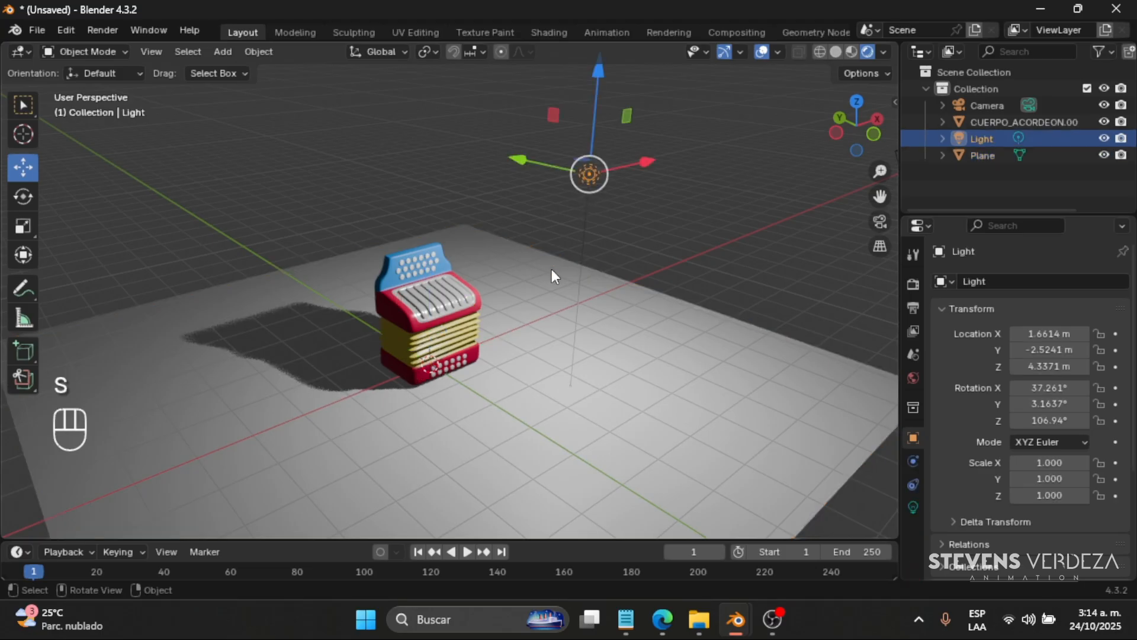
pyautogui.moveTo(599, 278); pyautogui.dragTo(539, 178, button='middle')
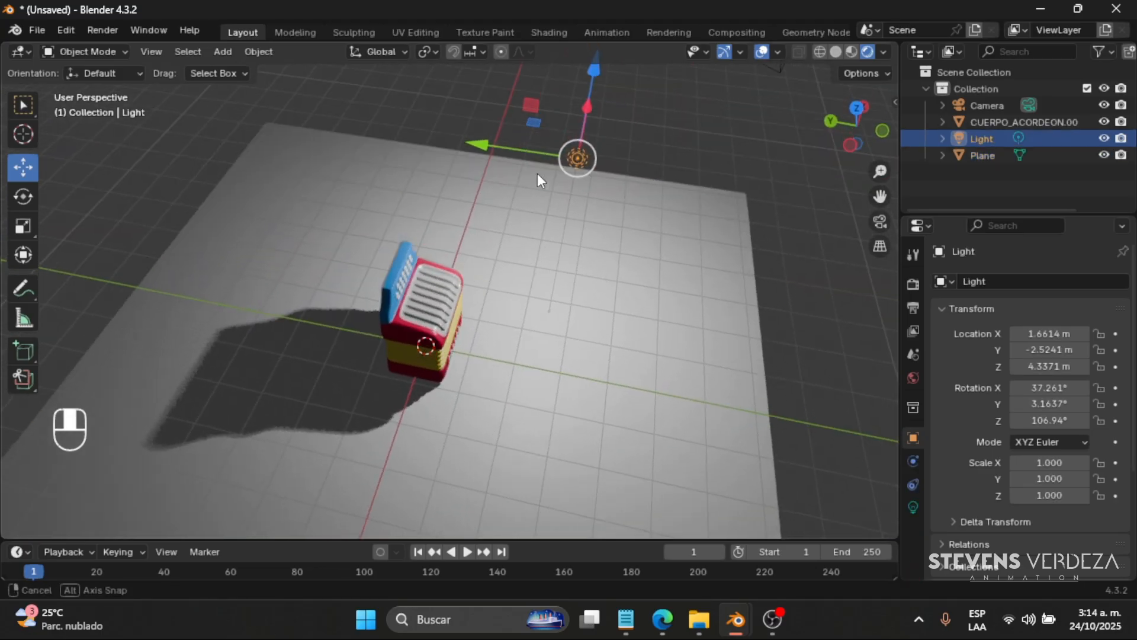
pyautogui.moveTo(518, 151); pyautogui.dragTo(535, 268)
pyautogui.moveTo(535, 268); pyautogui.dragTo(390, 225, button='middle')
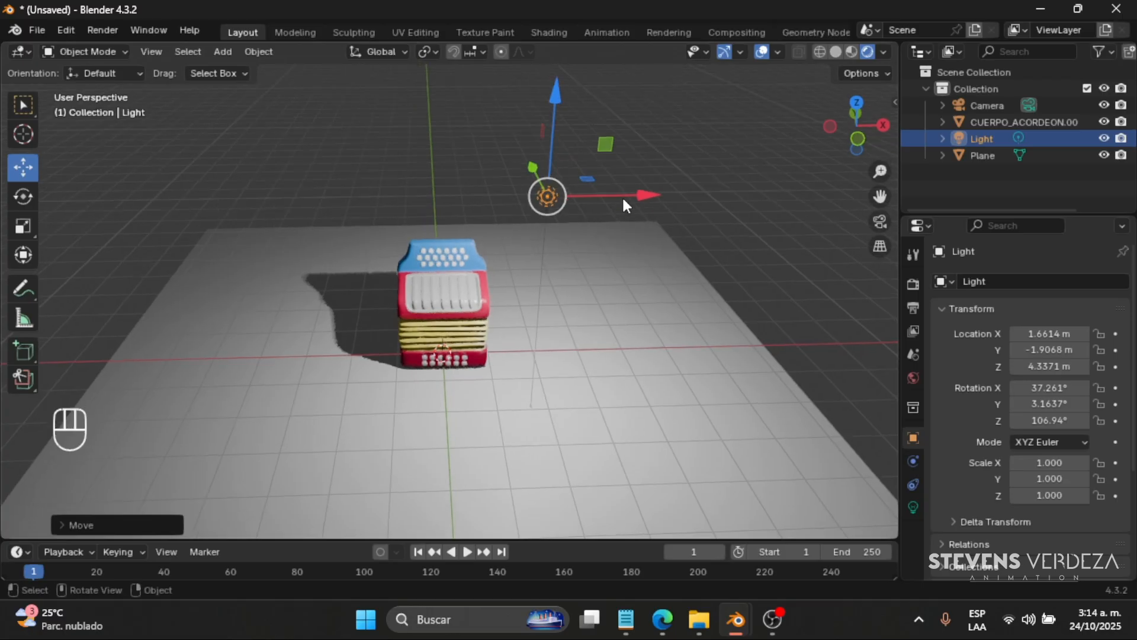
pyautogui.moveTo(622, 196); pyautogui.dragTo(497, 311)
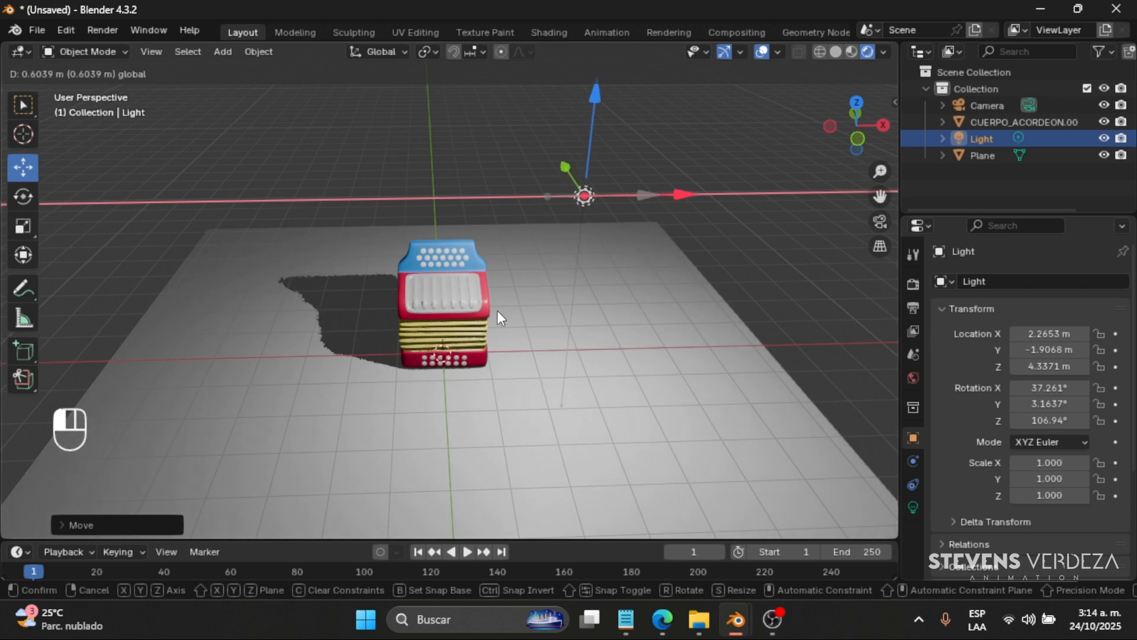
pyautogui.moveTo(497, 311); pyautogui.dragTo(375, 379, button='middle')
pyautogui.moveTo(616, 342); pyautogui.dragTo(539, 359, button='middle')
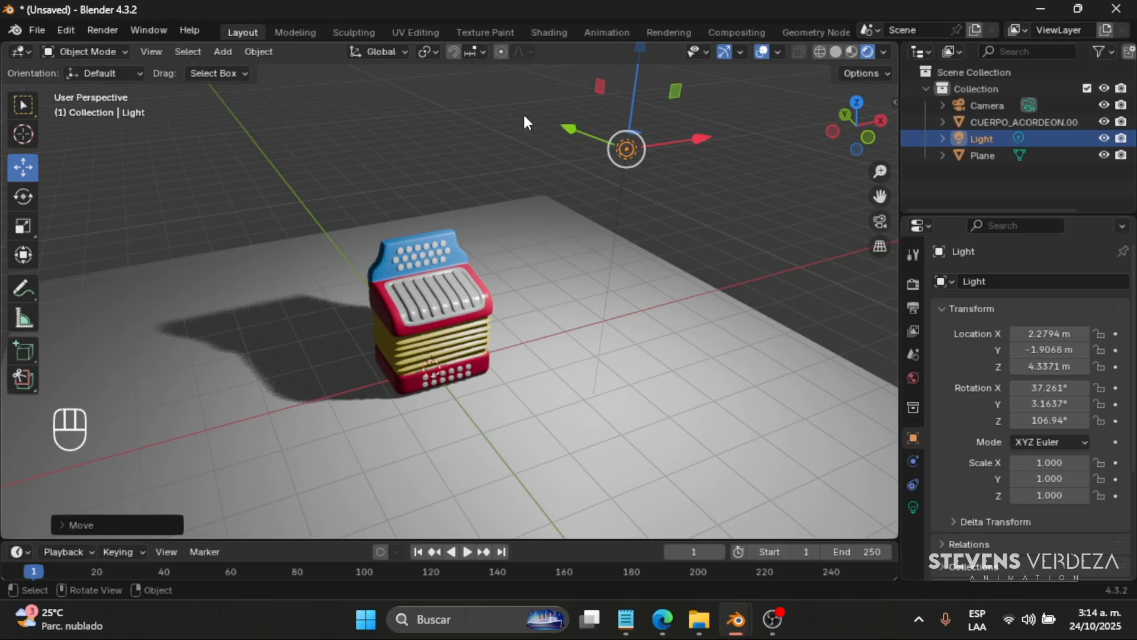
pyautogui.click(510, 234)
pyautogui.scroll(1, 510, 236)
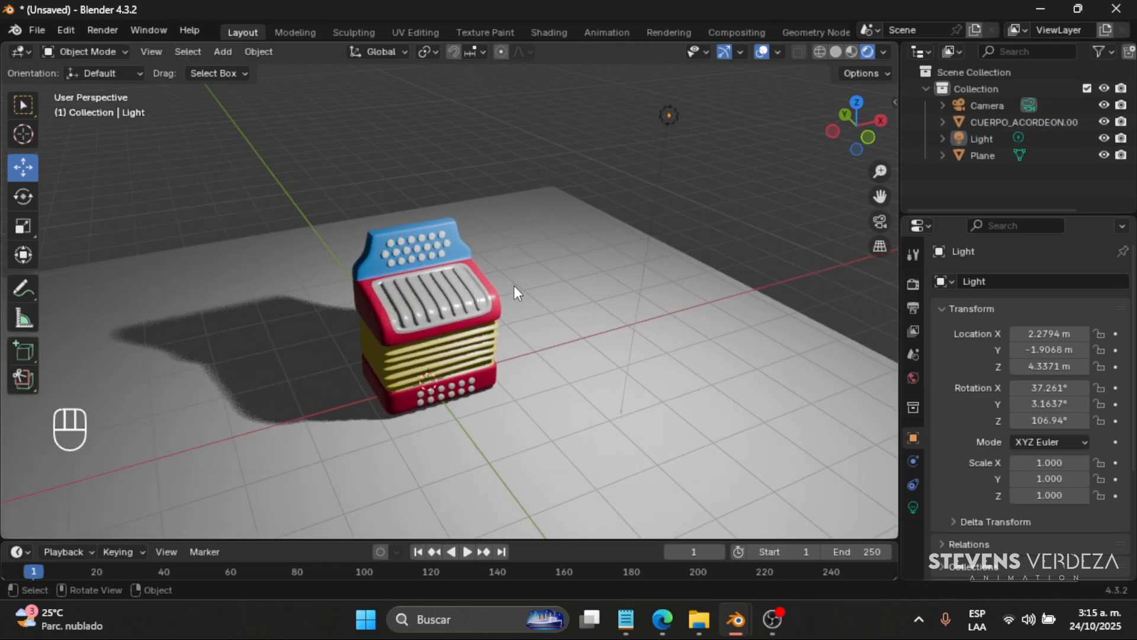
pyautogui.hotkey('shift', 'a')
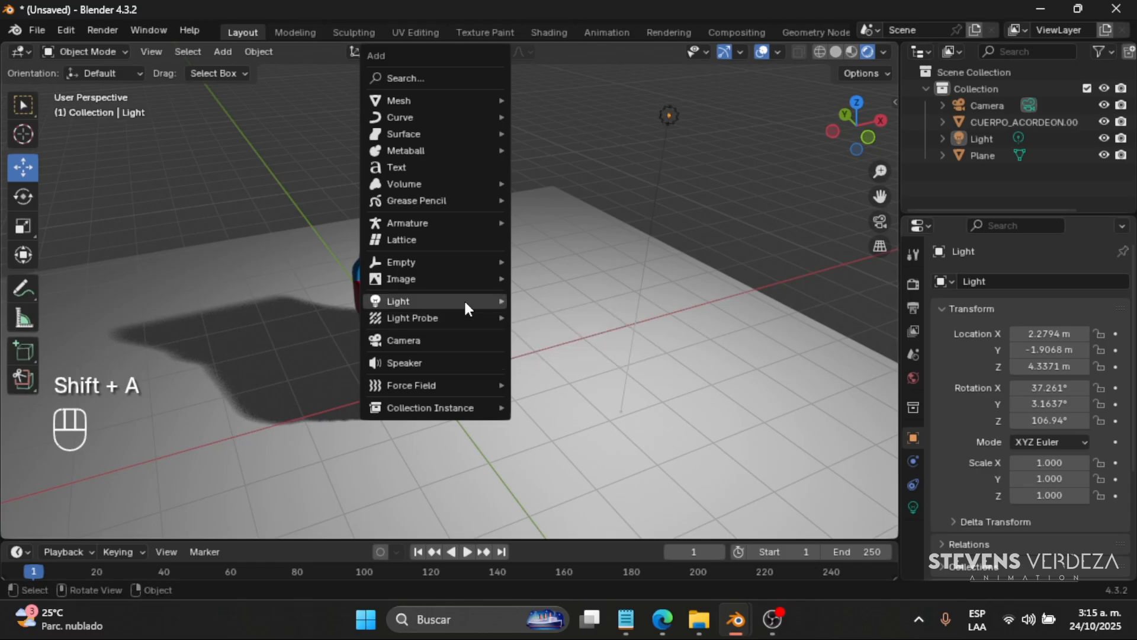
pyautogui.moveTo(467, 307)
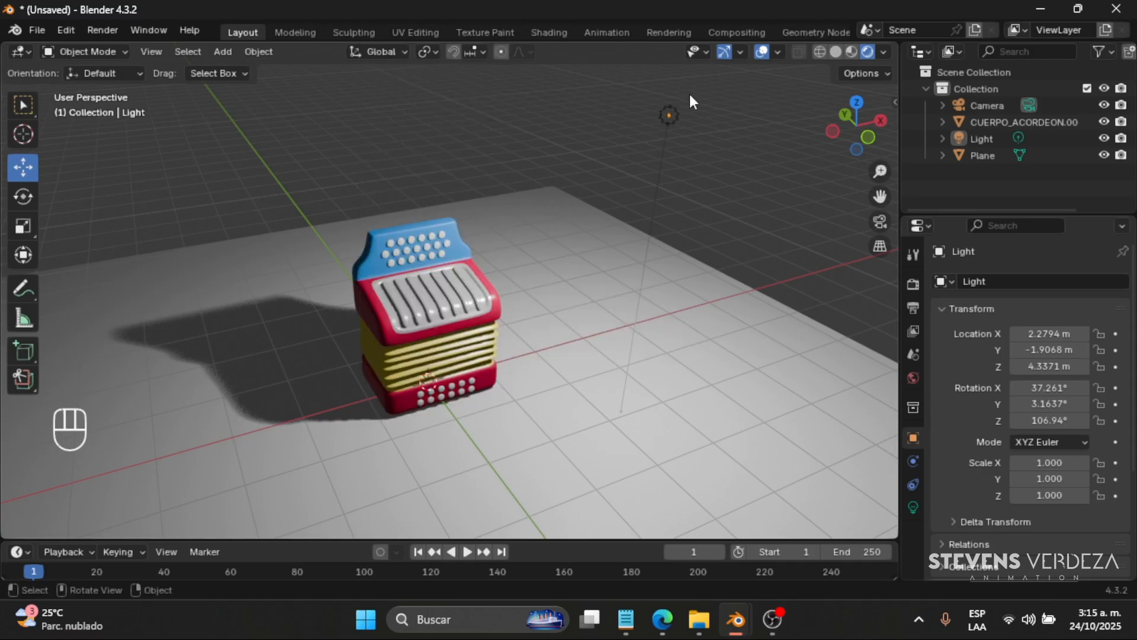
# - Lower the light toward the accordion in the left orthographic view, to about Y -1.09 m and Z 2.01 m
pyautogui.click(663, 117)
pyautogui.moveTo(673, 244); pyautogui.dragTo(845, 136, button='middle')
pyautogui.click(848, 138)
pyautogui.press('g')
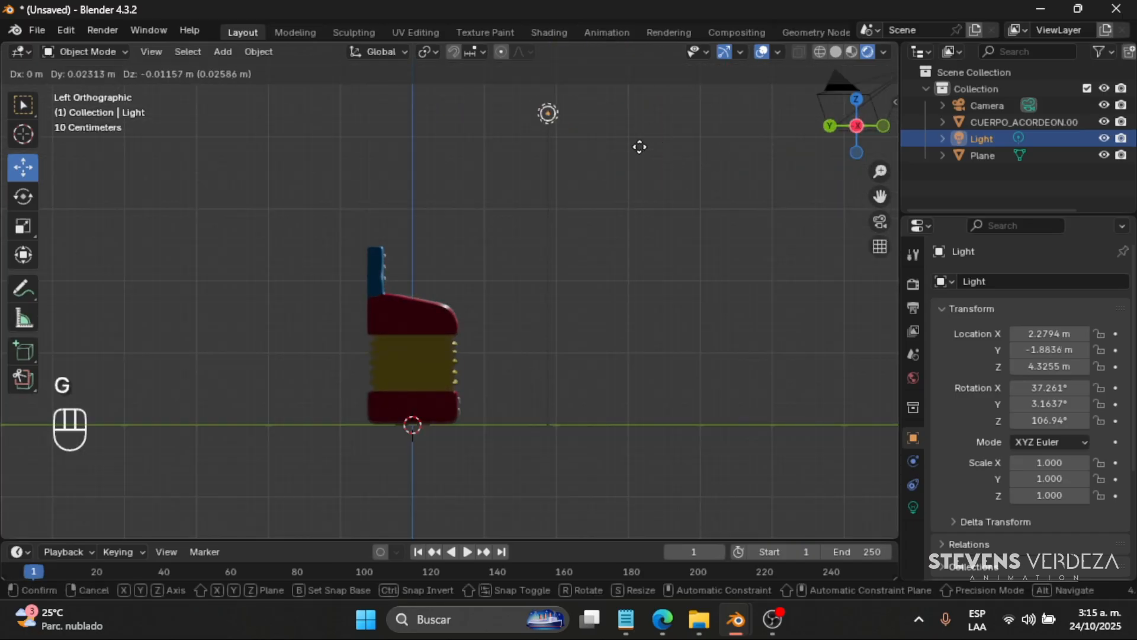
pyautogui.click(595, 296)
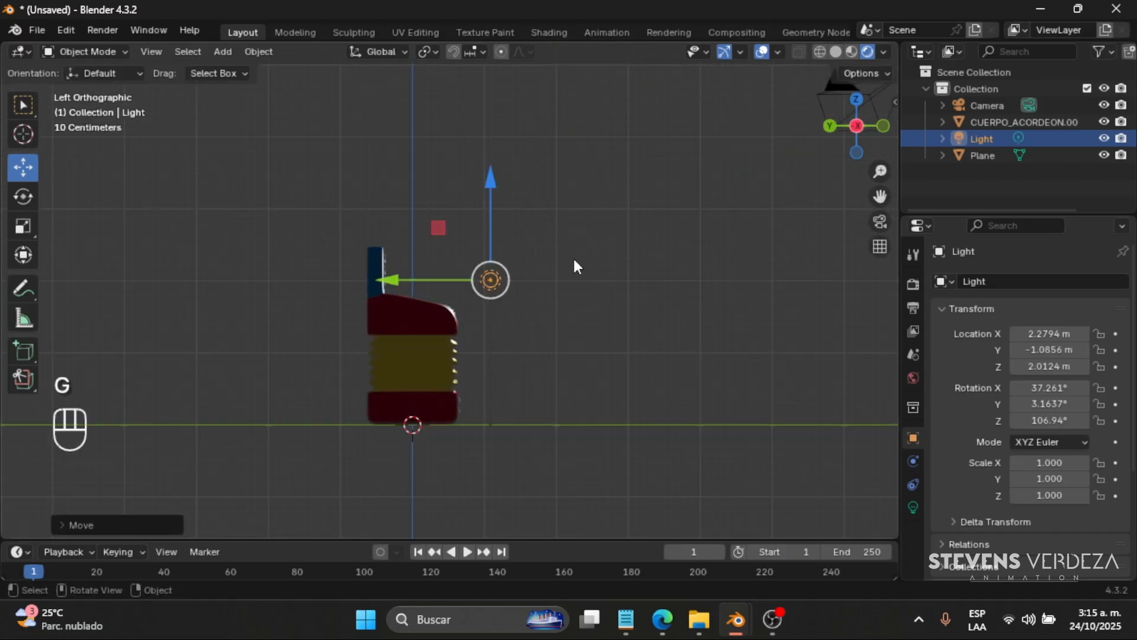
pyautogui.moveTo(573, 256); pyautogui.dragTo(677, 271, button='middle')
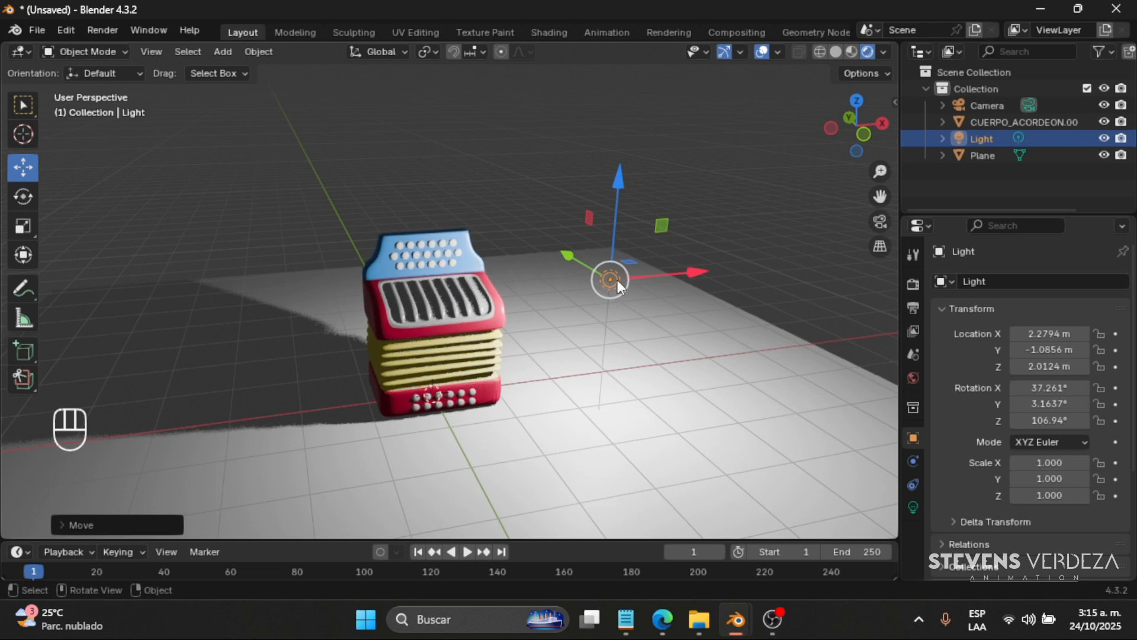
# - Reposition the light above and in front of the accordion, at about X 2.14 m, Y -2.88 m, Z 3.68 m
pyautogui.moveTo(677, 271); pyautogui.dragTo(568, 256)
pyautogui.moveTo(568, 194); pyautogui.dragTo(597, 95)
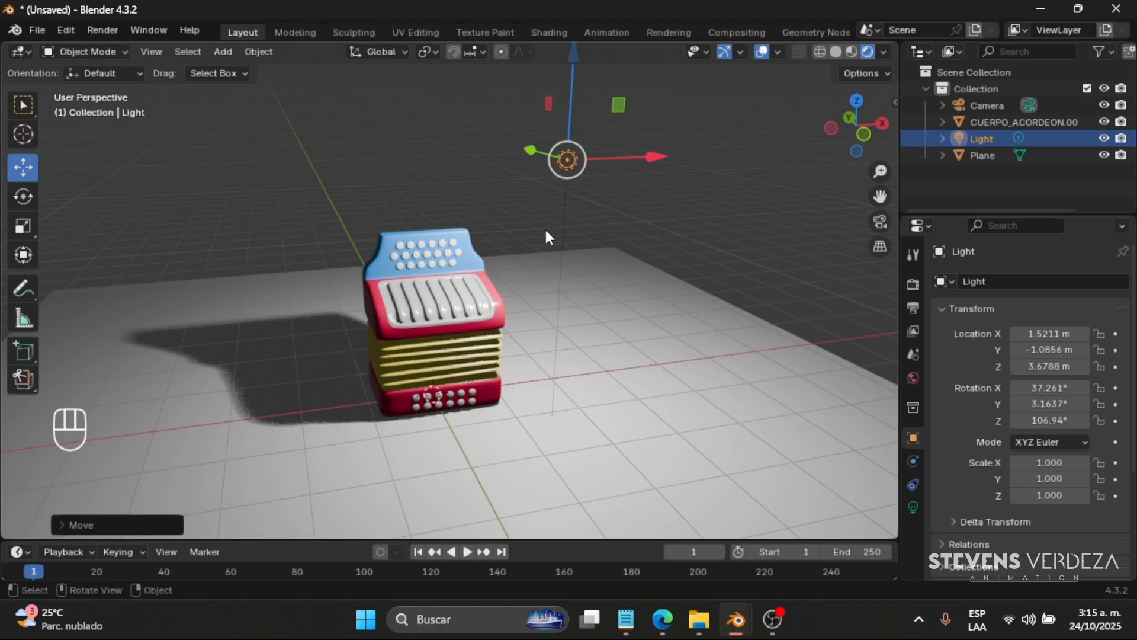
pyautogui.moveTo(545, 227); pyautogui.dragTo(649, 240, button='middle')
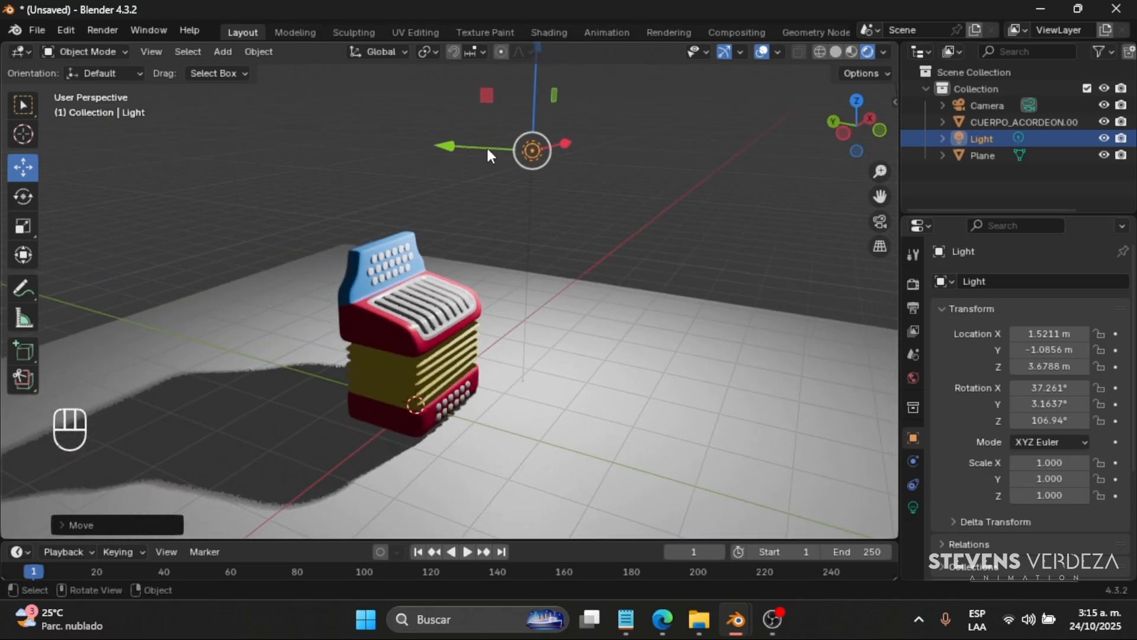
pyautogui.moveTo(489, 153); pyautogui.dragTo(601, 185)
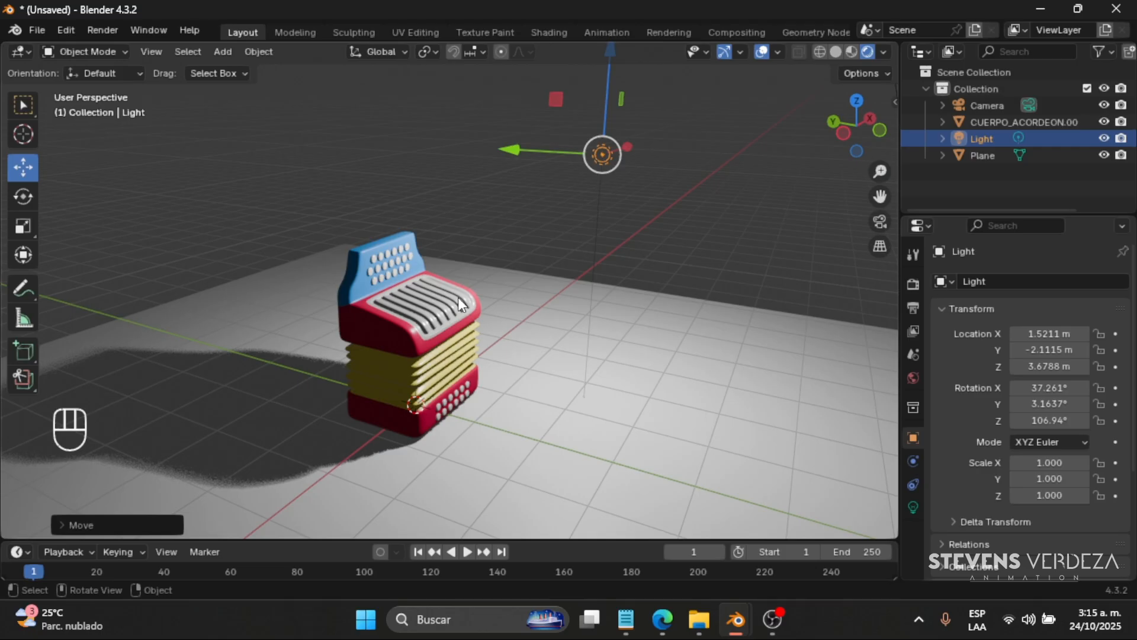
pyautogui.moveTo(550, 283); pyautogui.dragTo(667, 179, button='middle')
pyautogui.moveTo(667, 172); pyautogui.dragTo(614, 260)
pyautogui.moveTo(660, 194); pyautogui.dragTo(685, 211)
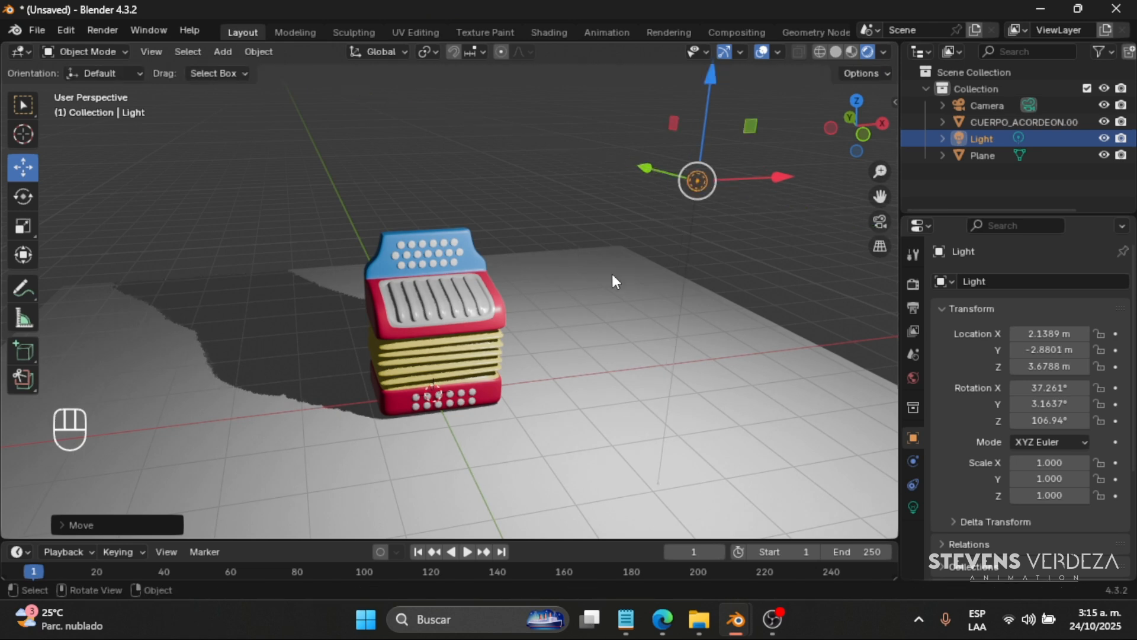
# - Add a thin, wide upright cube as a wall on the ground plane, centred at about X 0.20 m, Y -0.76 m, Z 2.15 m
pyautogui.moveTo(613, 273); pyautogui.dragTo(637, 279, button='middle')
pyautogui.scroll(-2, 622, 277)
pyautogui.scroll(-1, 586, 278)
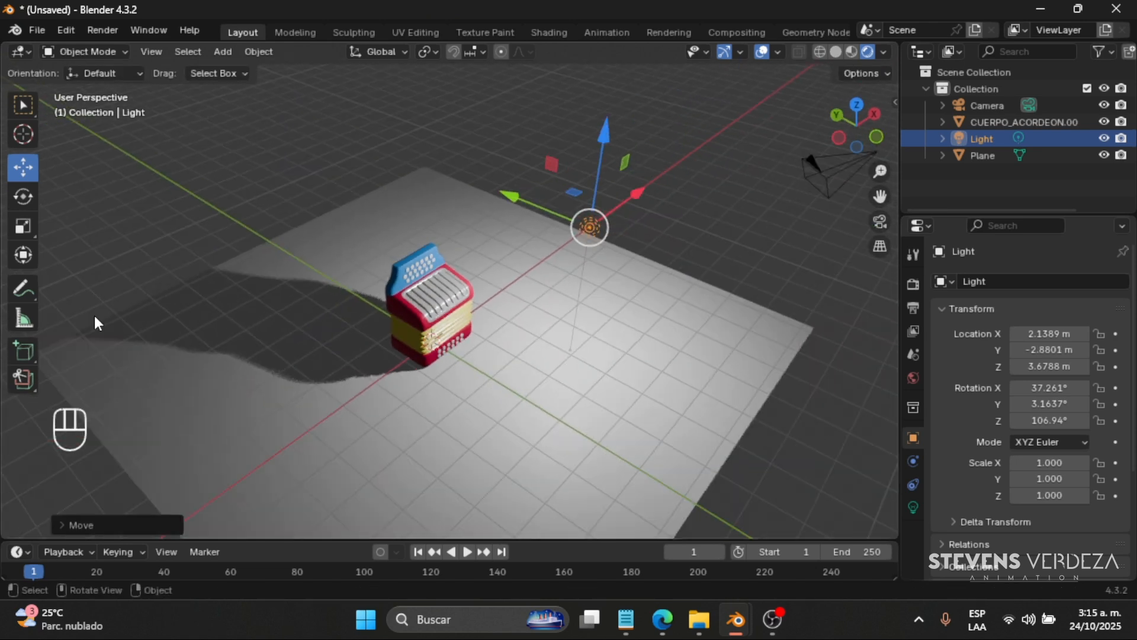
pyautogui.click(31, 353)
pyautogui.moveTo(534, 291); pyautogui.dragTo(446, 364)
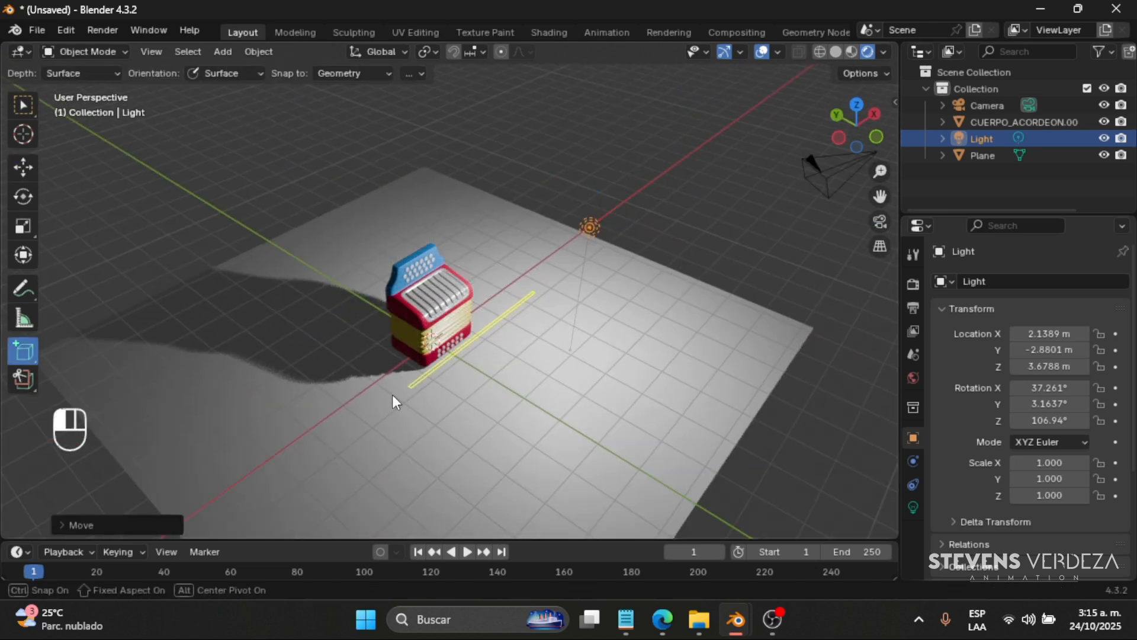
pyautogui.moveTo(393, 394); pyautogui.dragTo(364, 426)
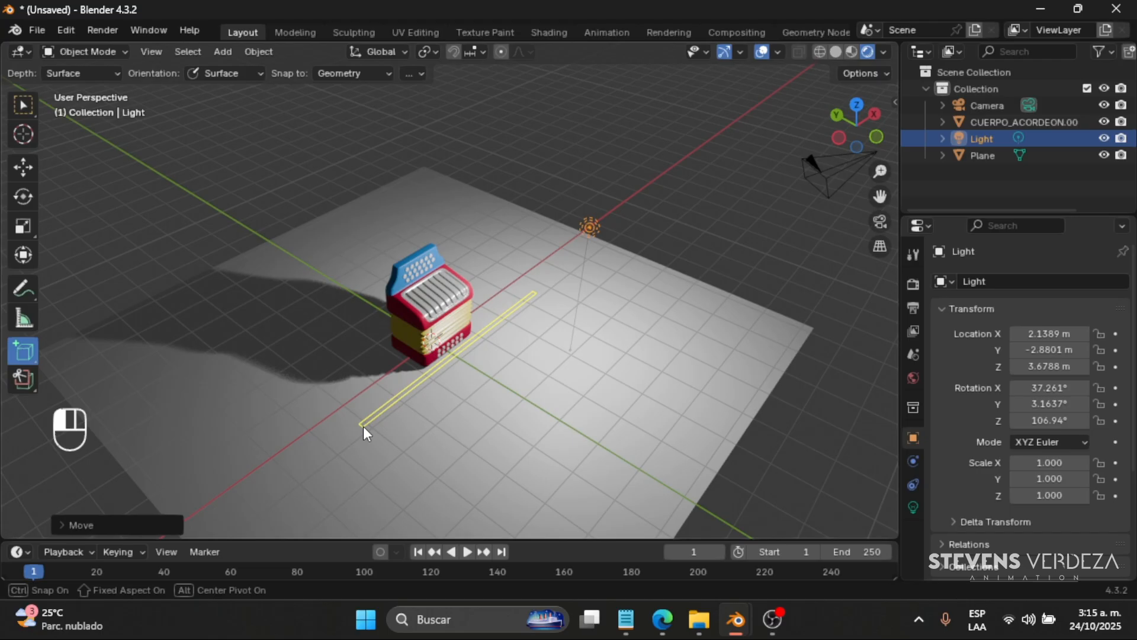
pyautogui.click(372, 271)
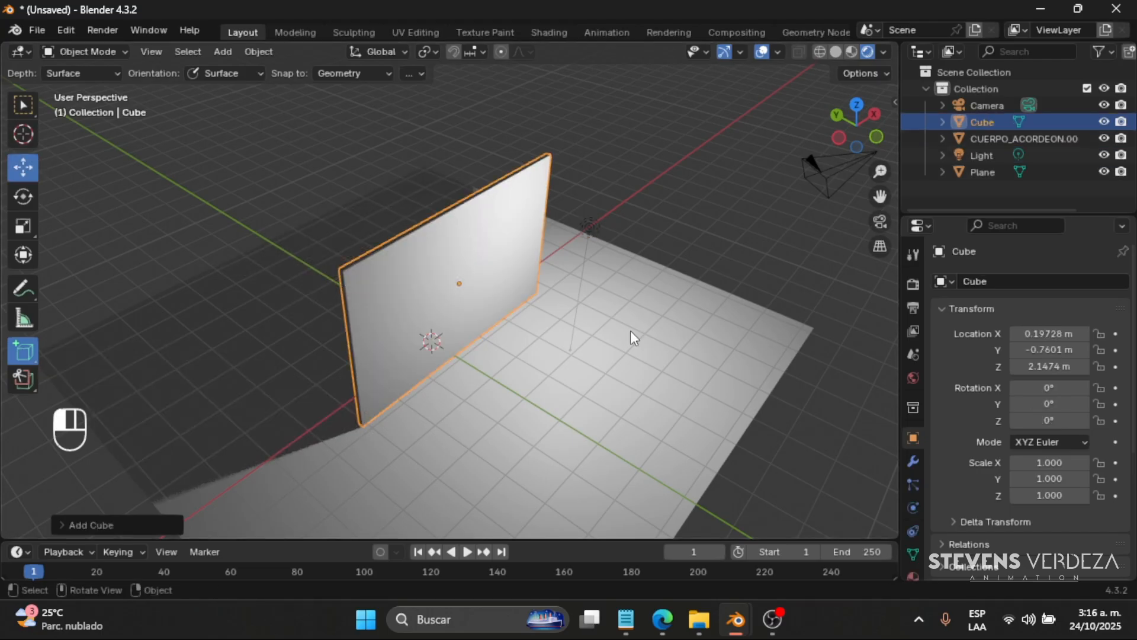
pyautogui.moveTo(630, 330); pyautogui.dragTo(499, 303, button='middle')
pyautogui.scroll(3, 499, 303)
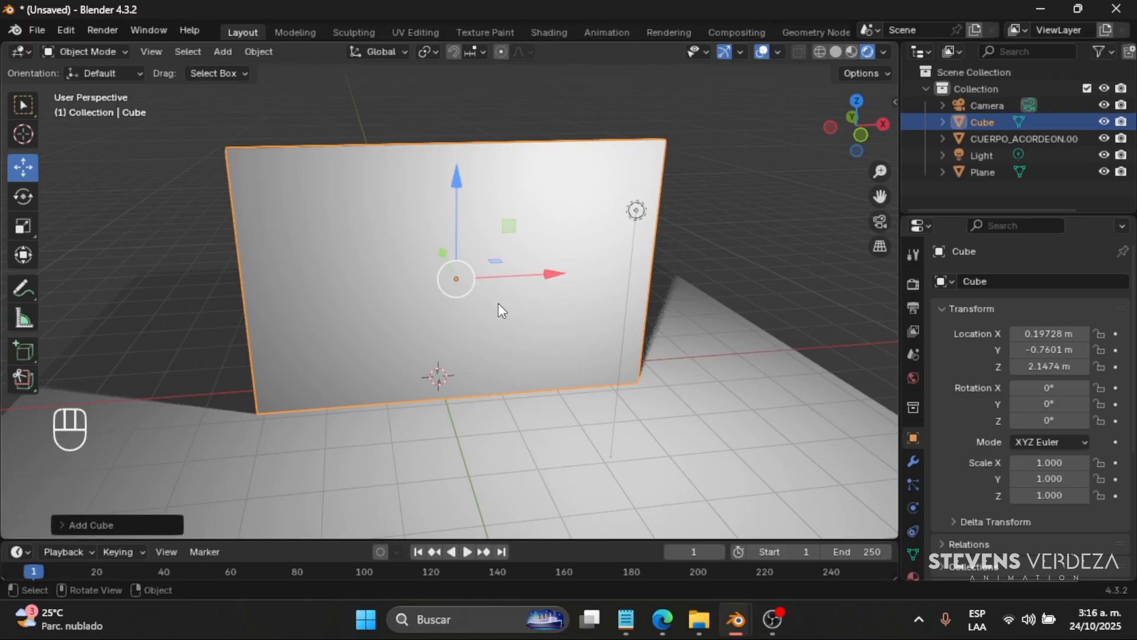
# - Delete the wall cube and reposition the light at about X 1.75 m, Y -2.19 m, Z 4.46 m
pyautogui.press('Delete')
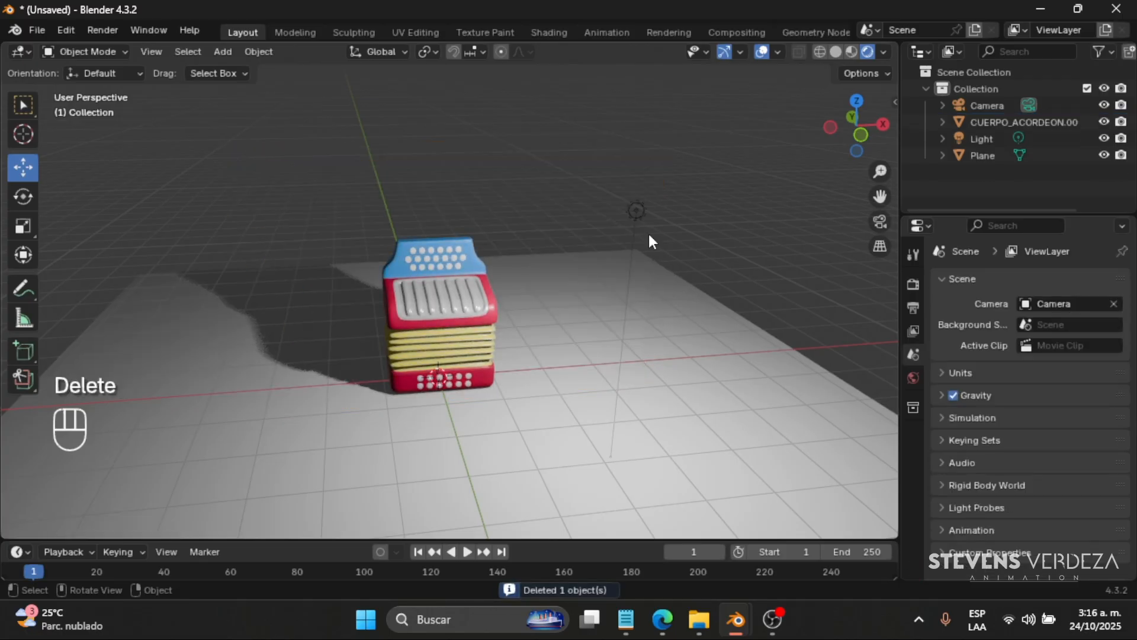
pyautogui.click(635, 210)
pyautogui.moveTo(641, 129); pyautogui.dragTo(640, 80)
pyautogui.moveTo(640, 80); pyautogui.dragTo(640, 163, button='middle')
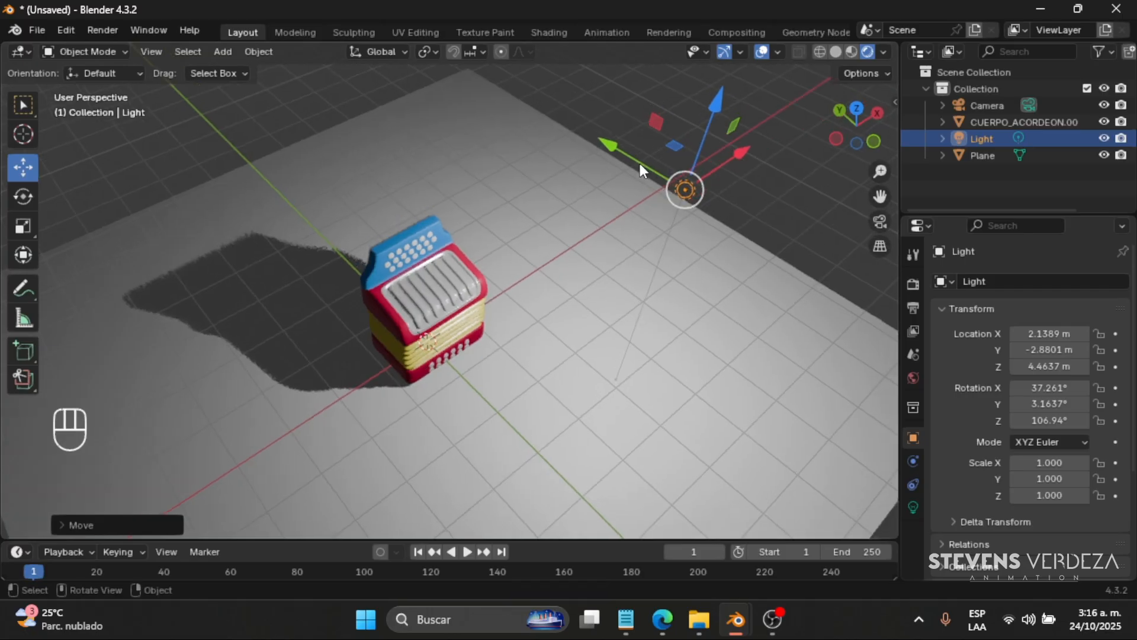
pyautogui.moveTo(640, 163); pyautogui.dragTo(598, 138)
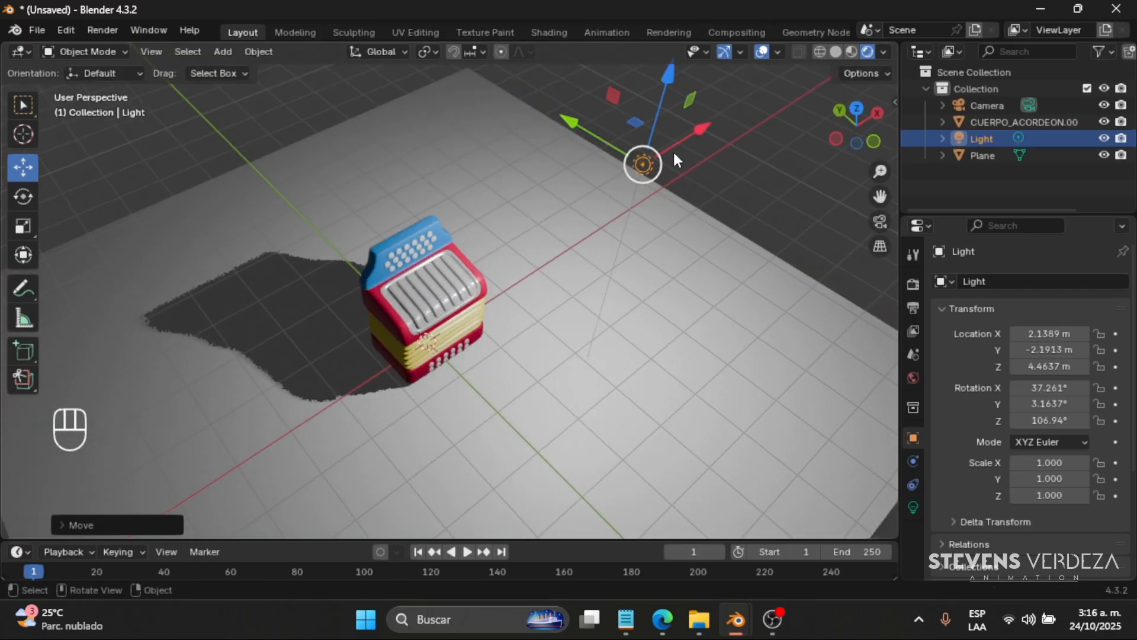
pyautogui.moveTo(658, 157); pyautogui.dragTo(639, 170)
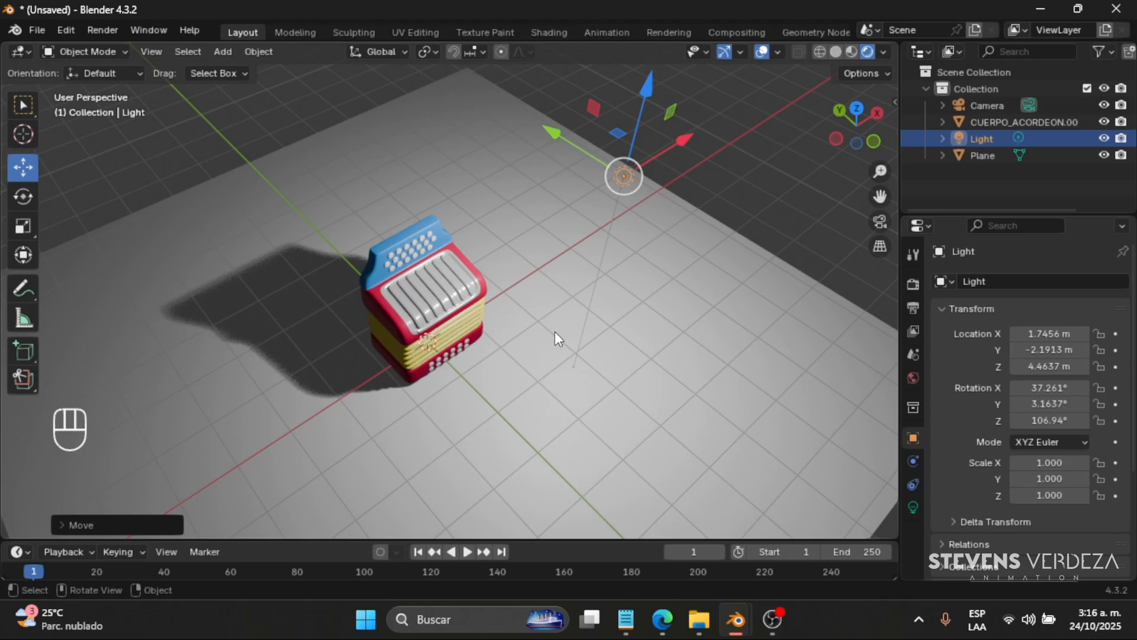
# - Try a blue-violet colour (#5120FF) on the light and cancel it
pyautogui.click(912, 507)
pyautogui.moveTo(749, 375); pyautogui.dragTo(664, 344, button='middle')
pyautogui.scroll(2, 652, 347)
pyautogui.scroll(-2, 645, 315)
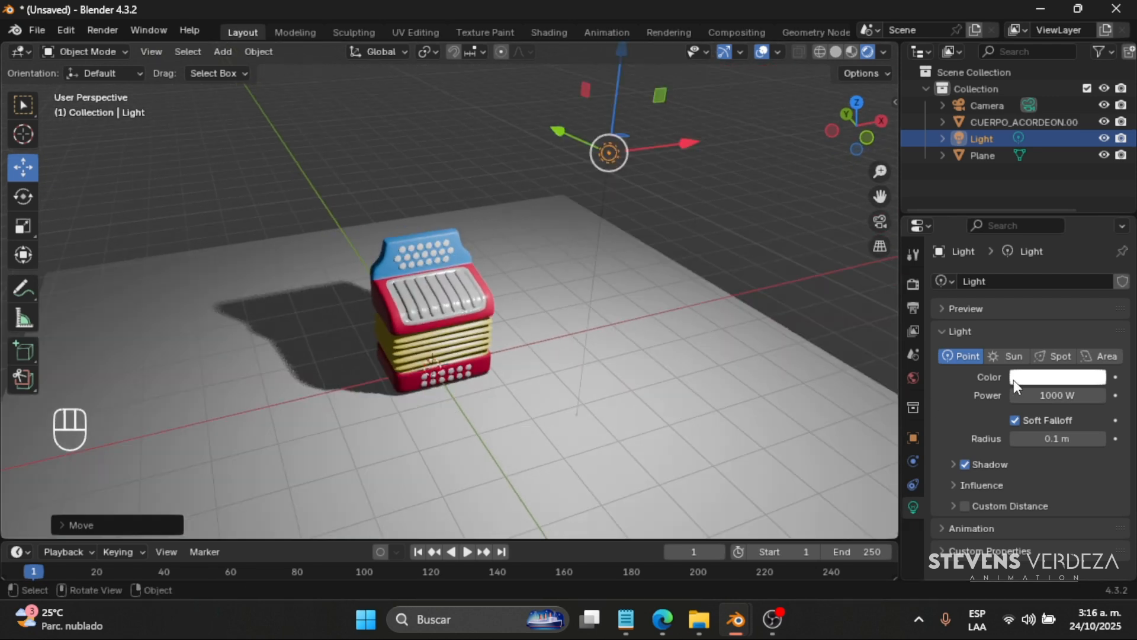
pyautogui.click(1028, 377)
pyautogui.moveTo(1023, 231)
pyautogui.mouseDown()
pyautogui.moveTo(1015, 245)
pyautogui.moveTo(1070, 172)
pyautogui.mouseUp()
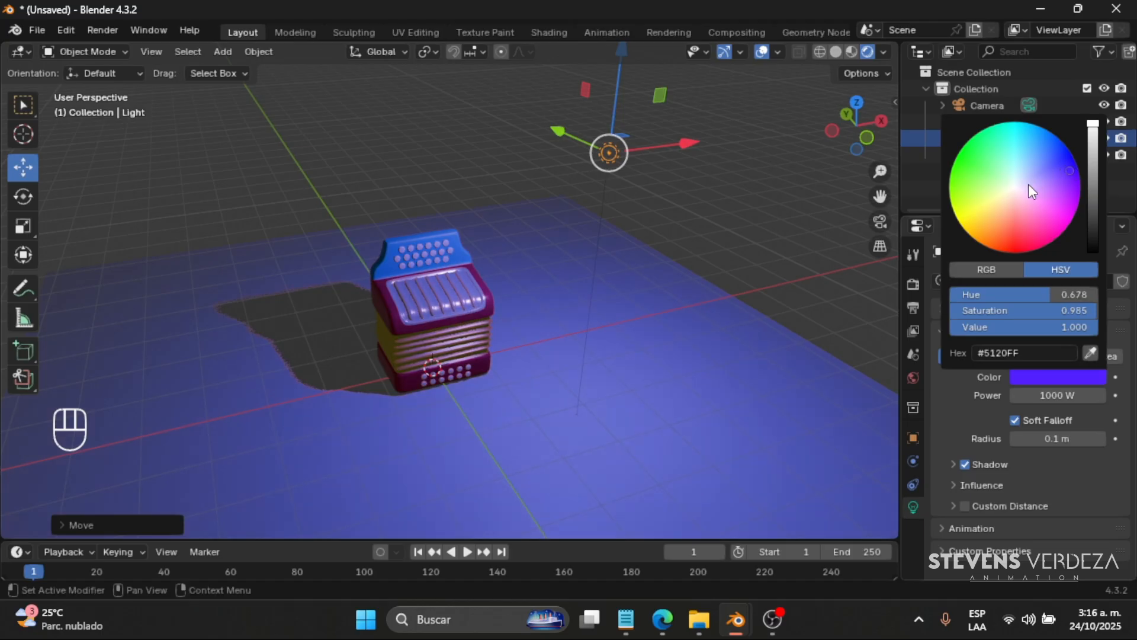
pyautogui.press('Escape')
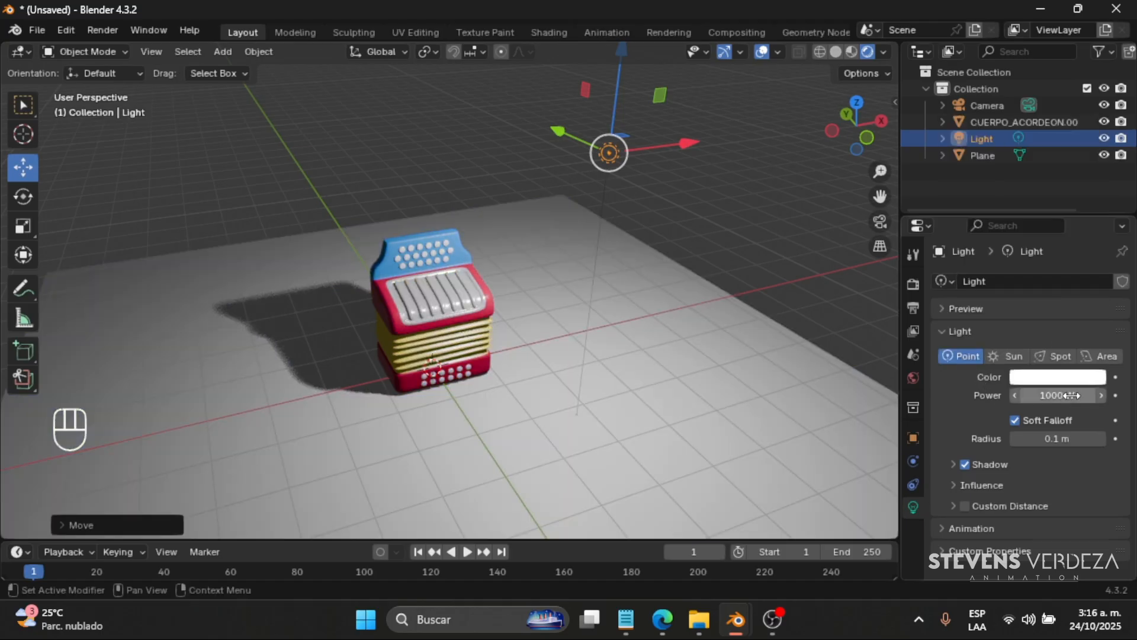
# - Reduce the light's power to about 390.2 W
pyautogui.moveTo(1064, 395); pyautogui.dragTo(1060, 396)
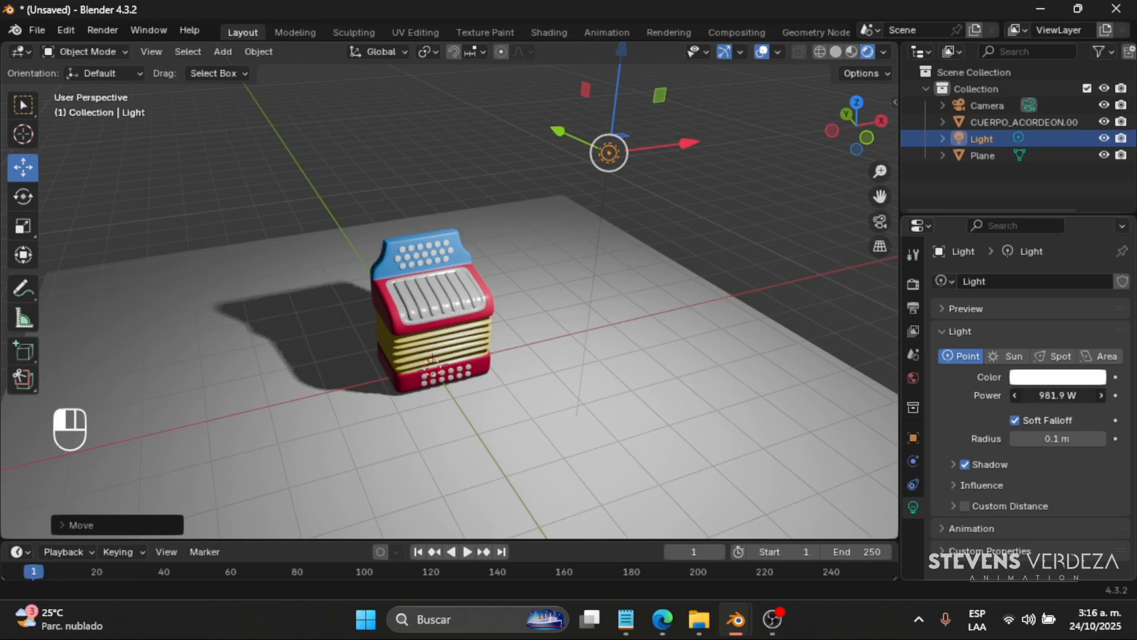
pyautogui.click(1070, 395)
pyautogui.press('Return')
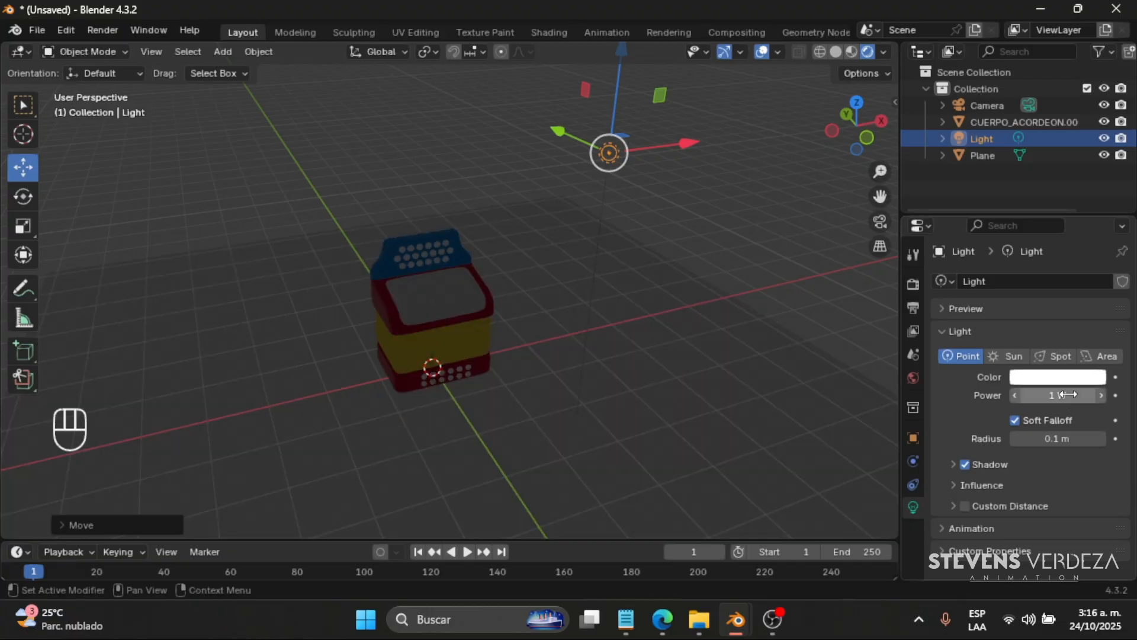
pyautogui.moveTo(1048, 397); pyautogui.dragTo(1096, 397)
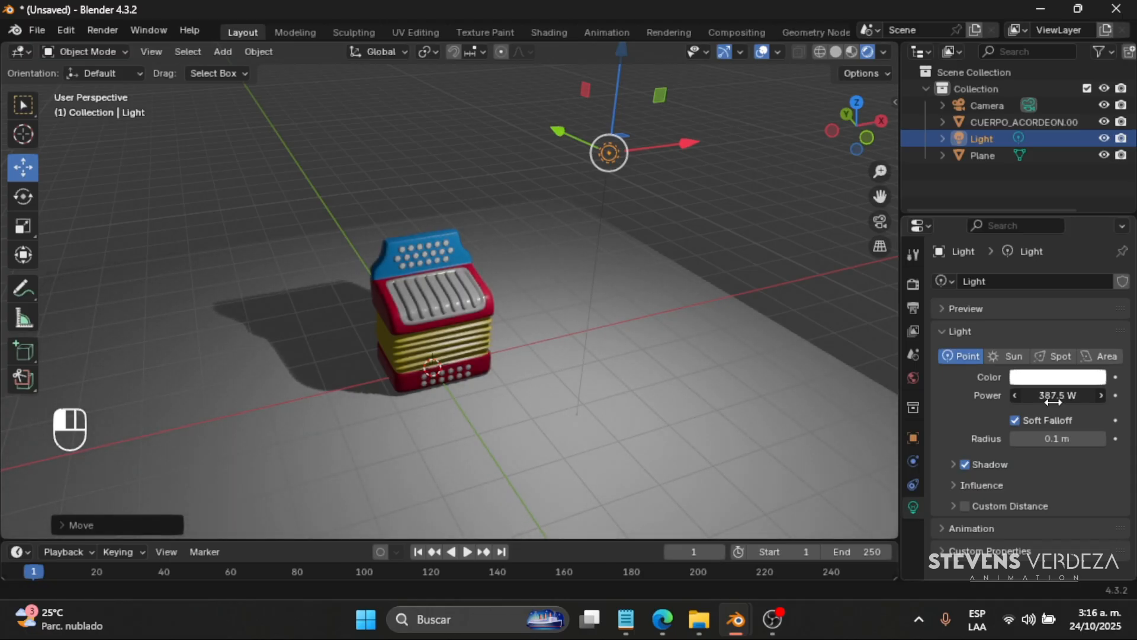
pyautogui.moveTo(1053, 402); pyautogui.dragTo(1057, 401)
# - Scale up the ground plane so it extends well beyond the accordion and the lit area
pyautogui.moveTo(496, 358); pyautogui.dragTo(509, 350, button='middle')
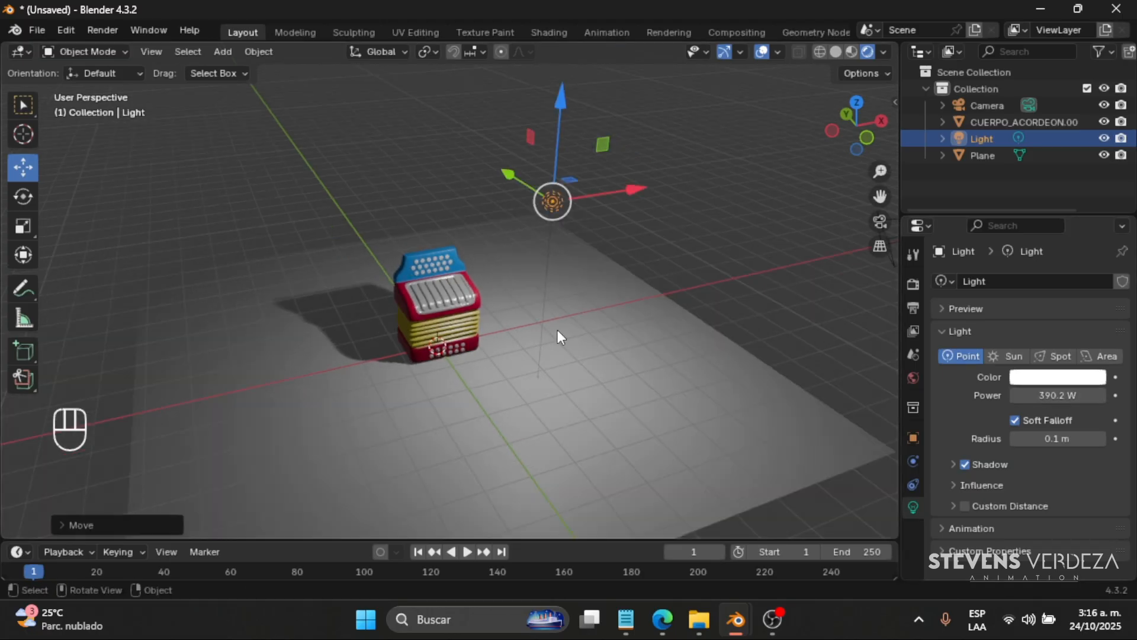
pyautogui.click(594, 339)
pyautogui.press('s')
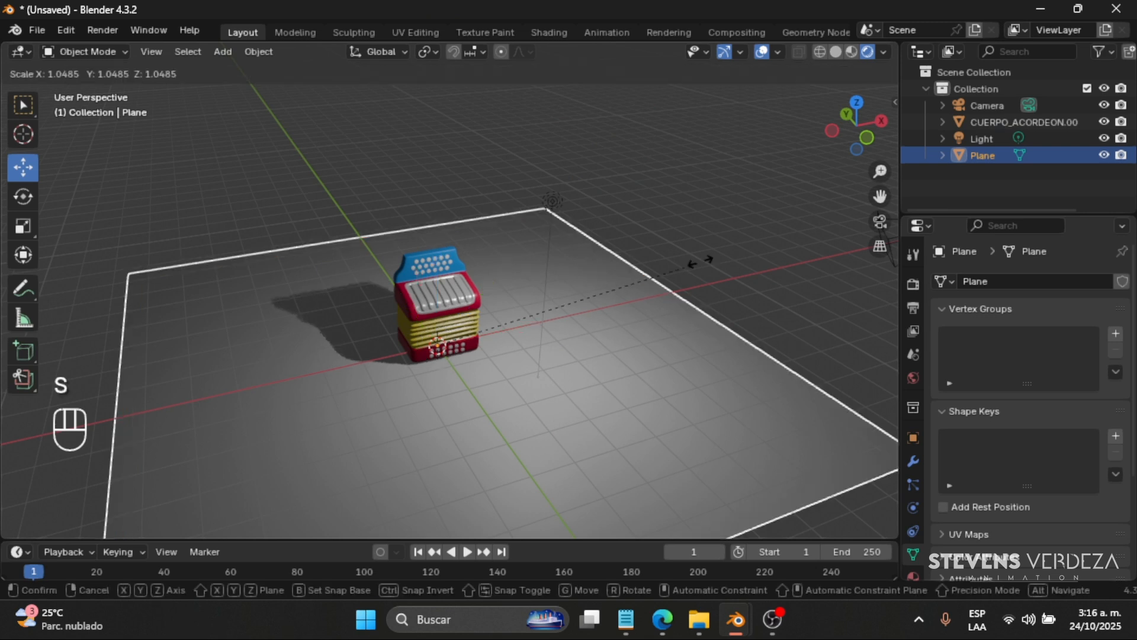
pyautogui.click(83, 110)
pyautogui.click(436, 108)
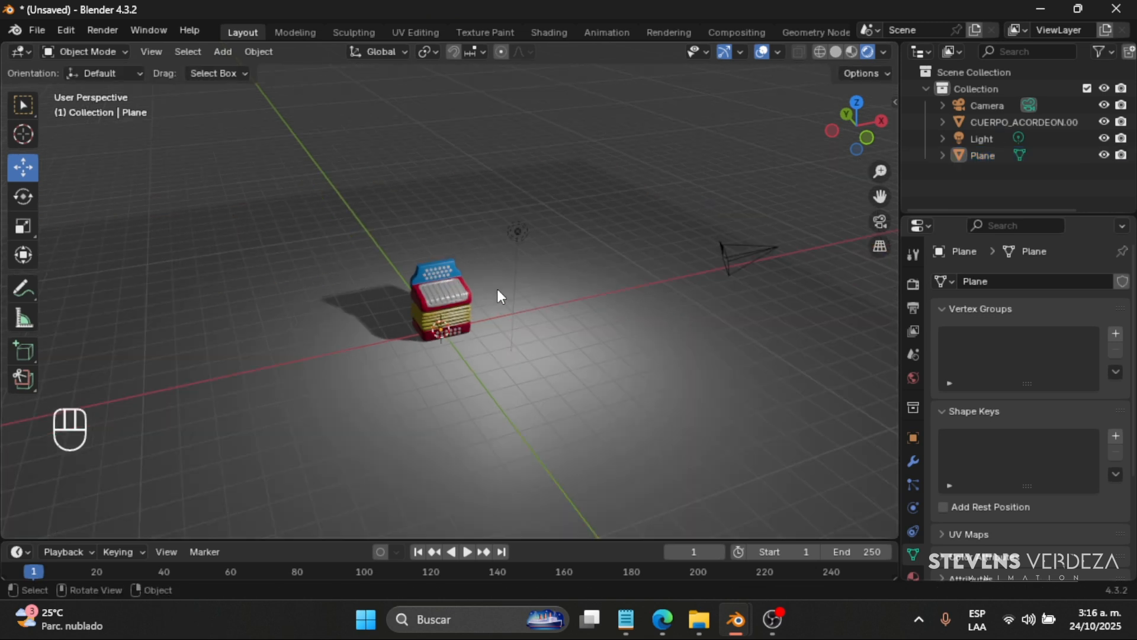
# - Examine the accordion, its shadow and the light falloff on the enlarged ground plane from several angles and distances
pyautogui.scroll(2, 506, 330)
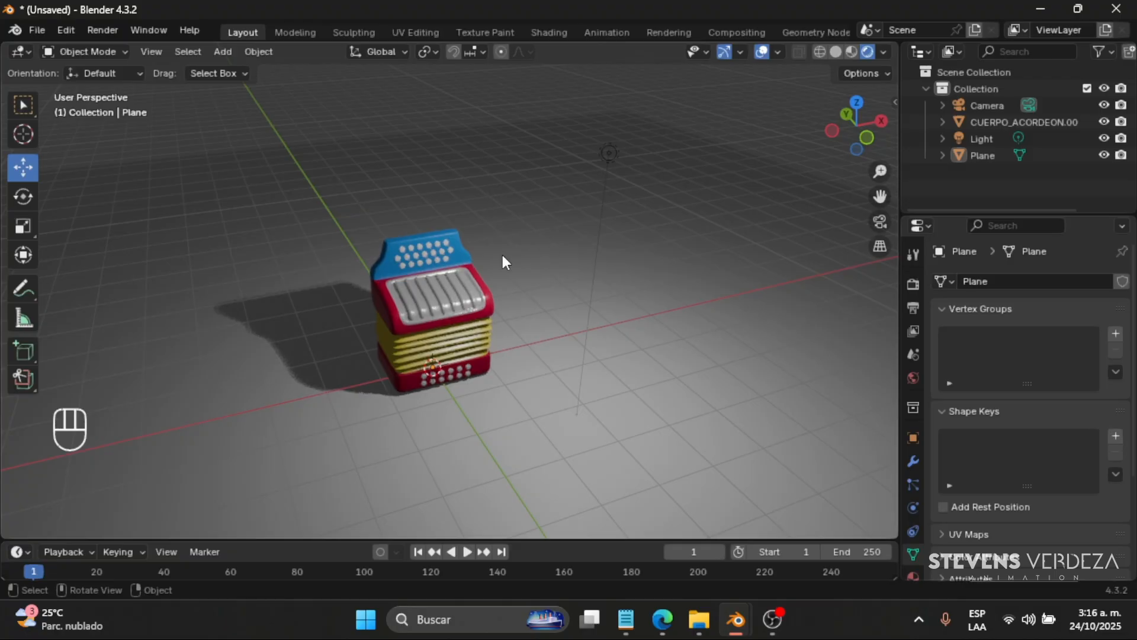
pyautogui.scroll(-5, 499, 258)
pyautogui.moveTo(457, 289); pyautogui.dragTo(542, 312, button='middle')
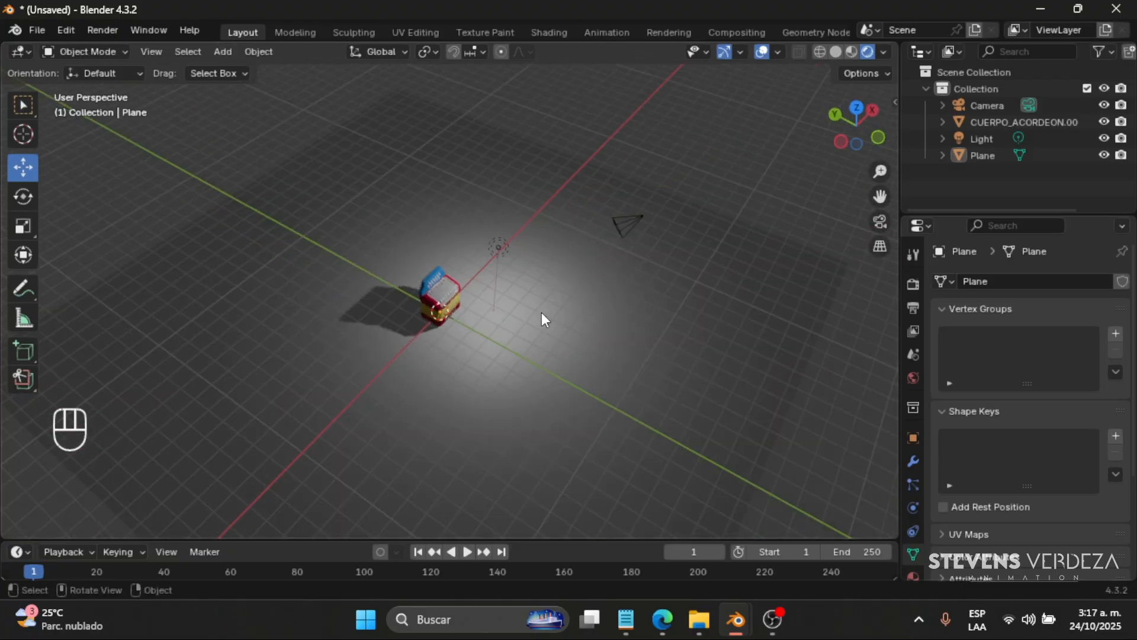
pyautogui.scroll(-3, 542, 311)
pyautogui.scroll(4, 495, 330)
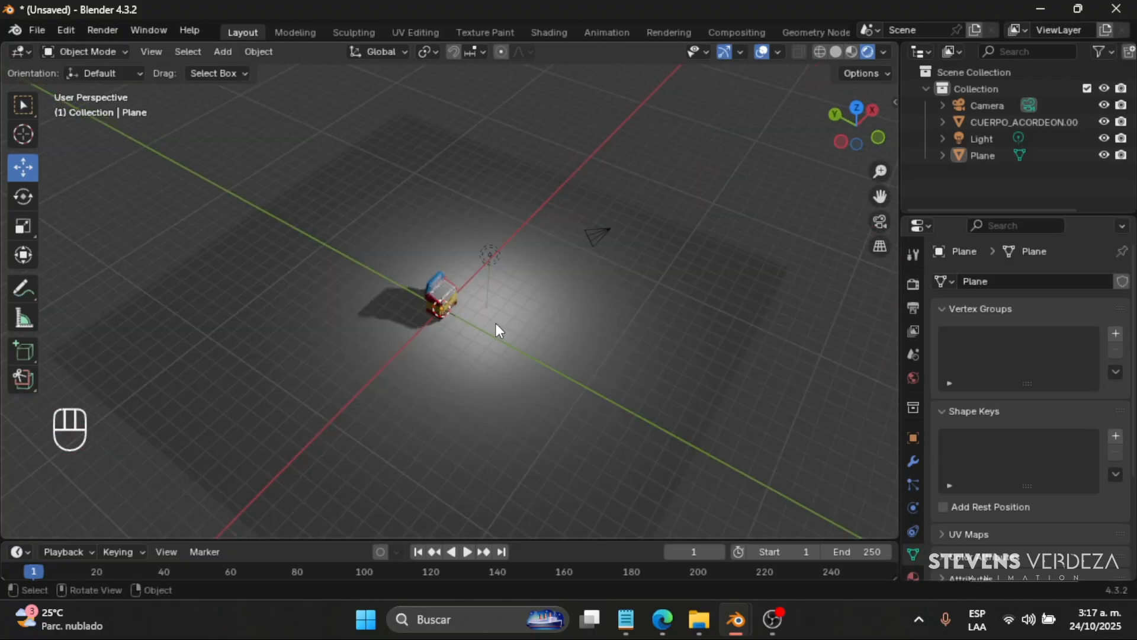
pyautogui.moveTo(412, 304); pyautogui.dragTo(419, 310, button='middle')
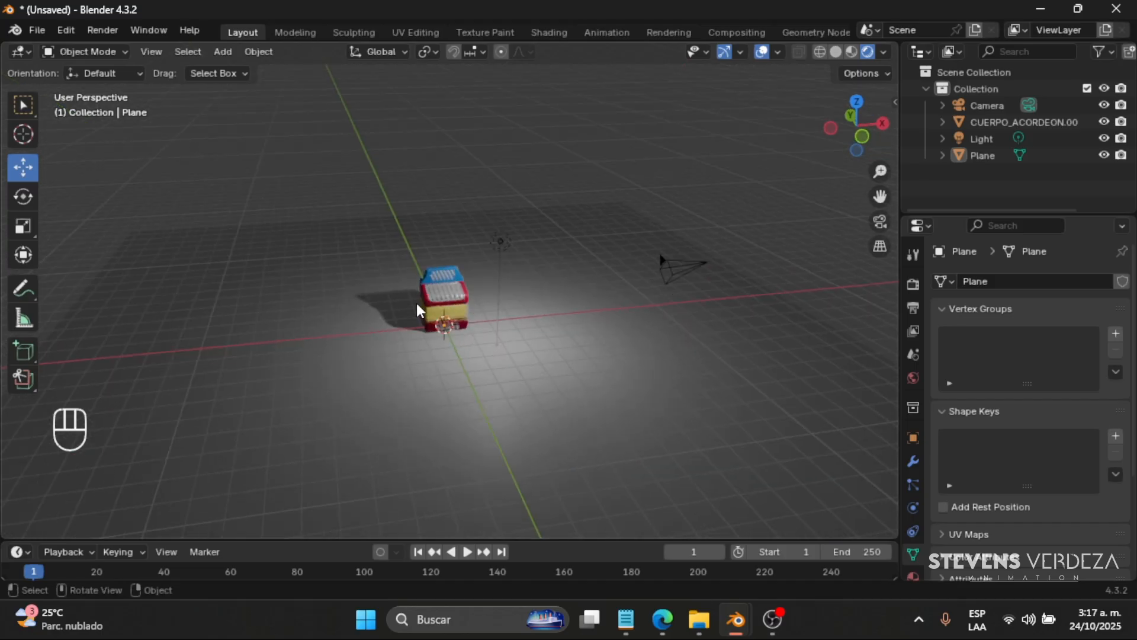
pyautogui.scroll(6, 452, 322)
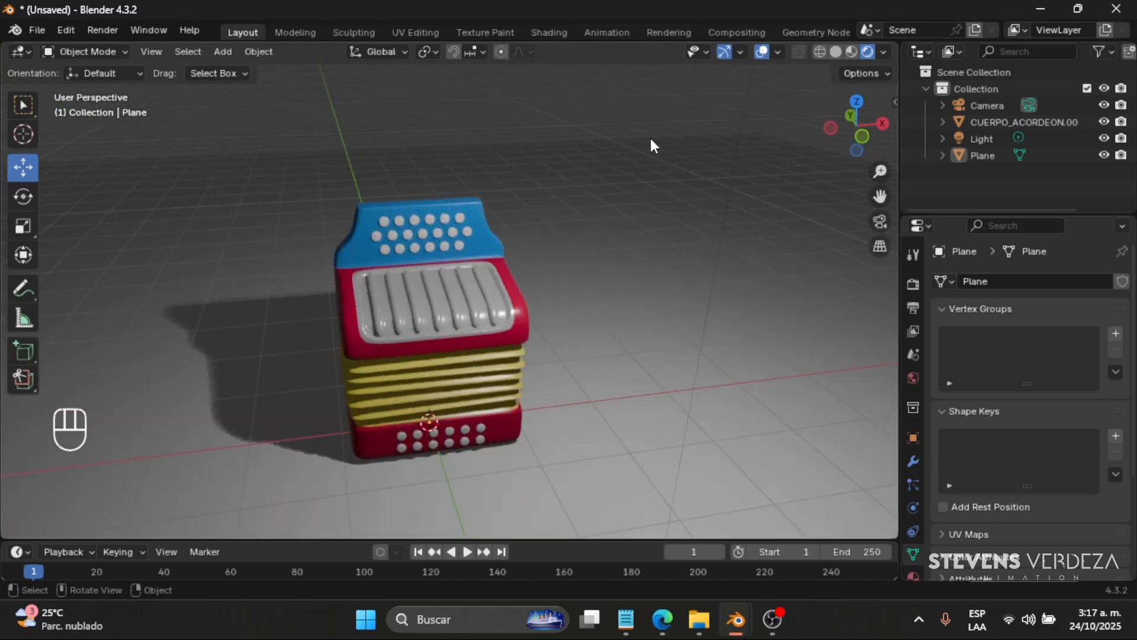
pyautogui.scroll(-1, 680, 119)
# - Try a radius of 0 m on the light and undo it
pyautogui.click(686, 69)
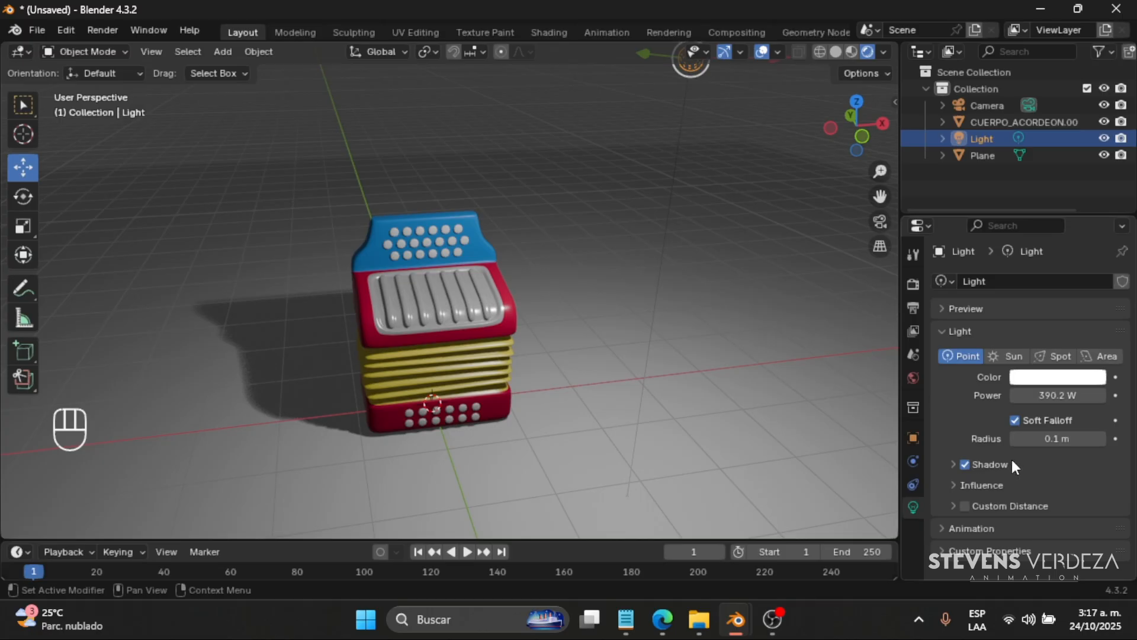
pyautogui.scroll(-3, 567, 239)
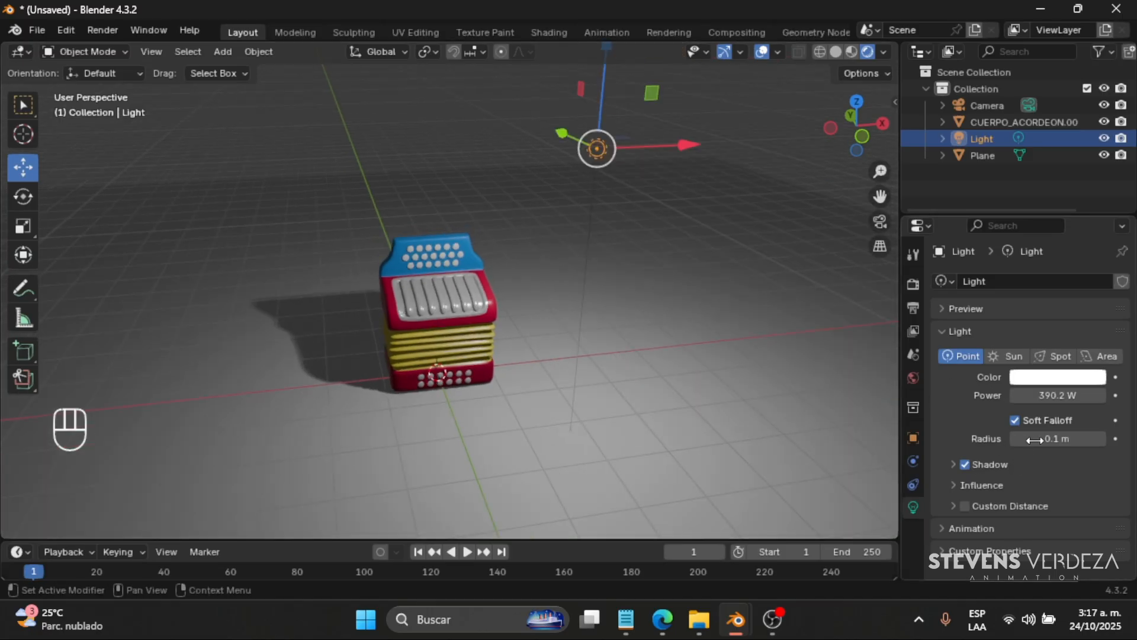
pyautogui.moveTo(1035, 439)
pyautogui.mouseDown()
pyautogui.moveTo(1098, 439)
pyautogui.moveTo(1037, 439)
pyautogui.mouseUp()
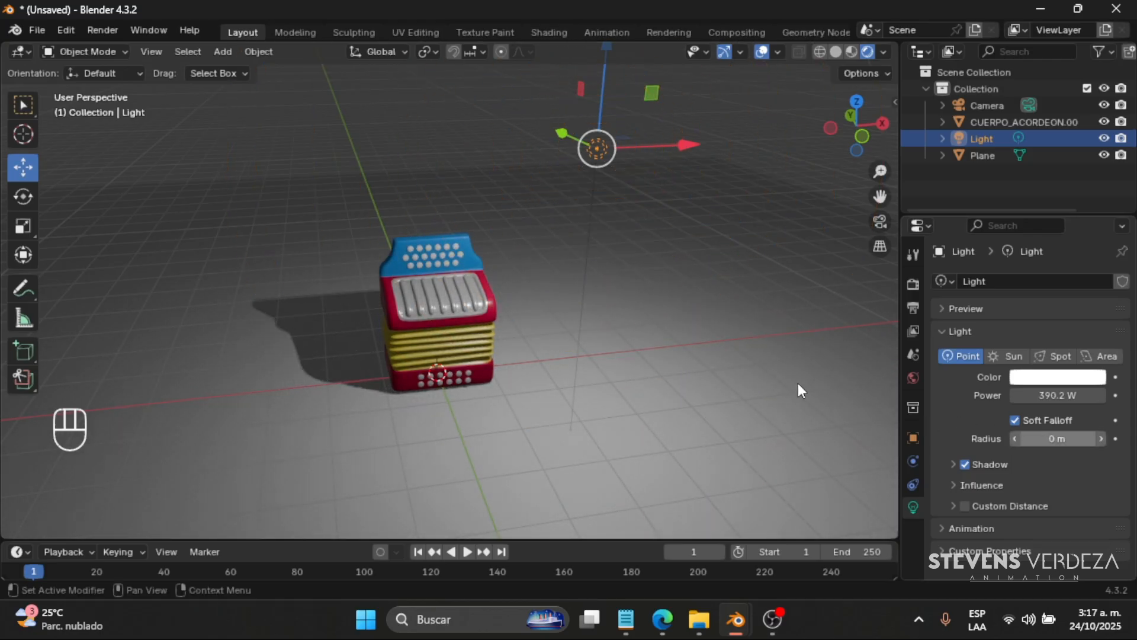
pyautogui.hotkey('ctrl', 'z')
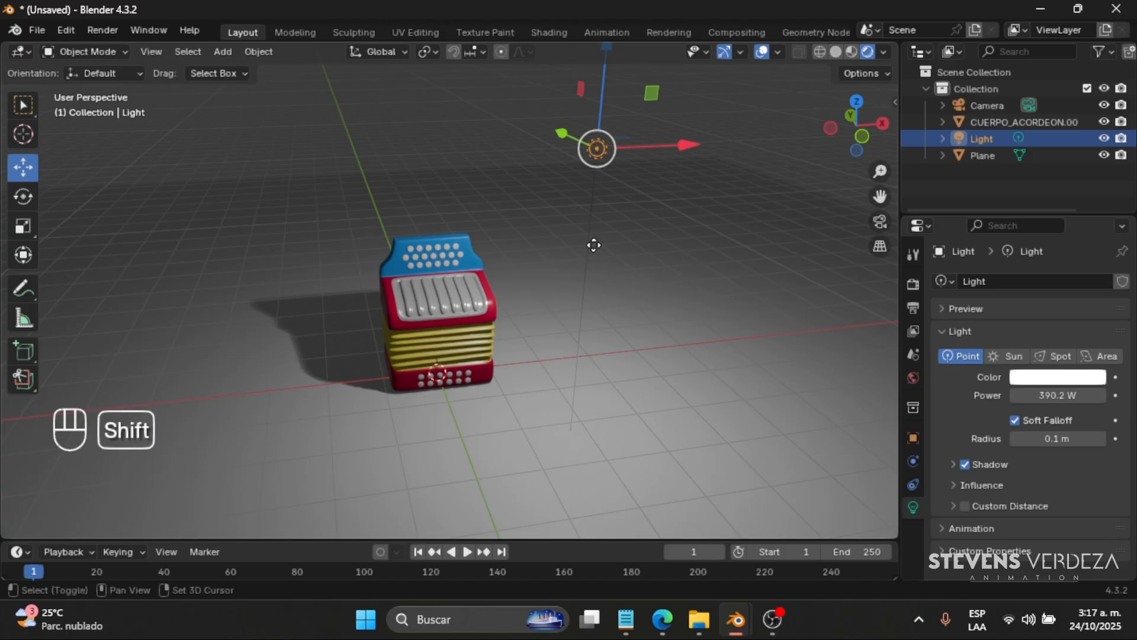
# - Duplicate the light and move the copy along the X axis to the opposite side of the accordion
pyautogui.hotkey('shift', 'd')
pyautogui.press('y')
pyautogui.press('x')
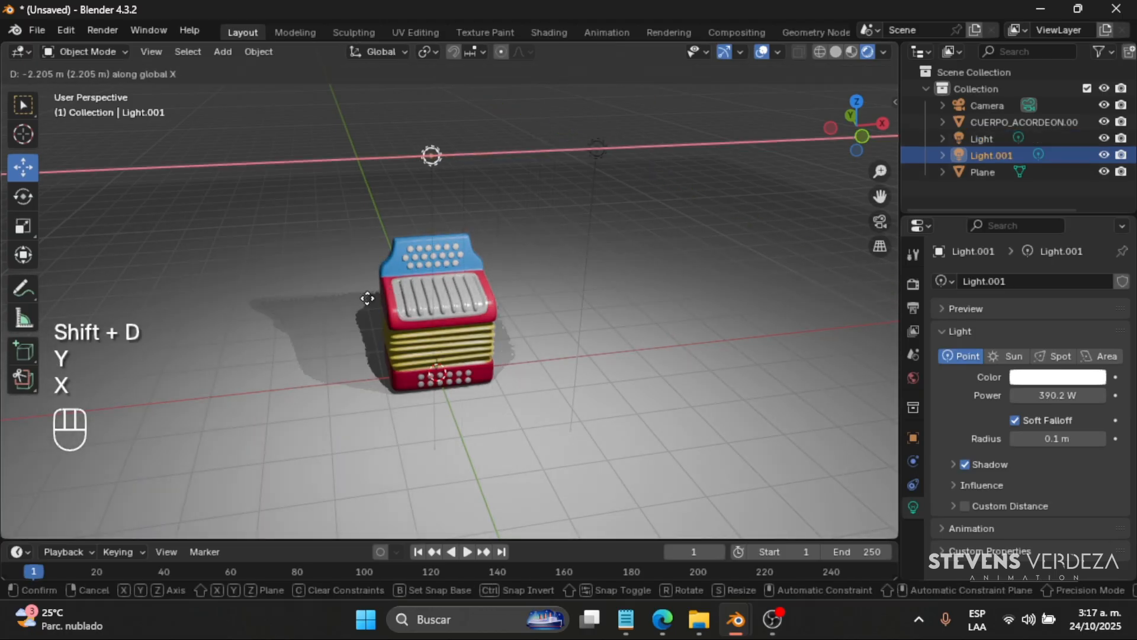
pyautogui.click(237, 310)
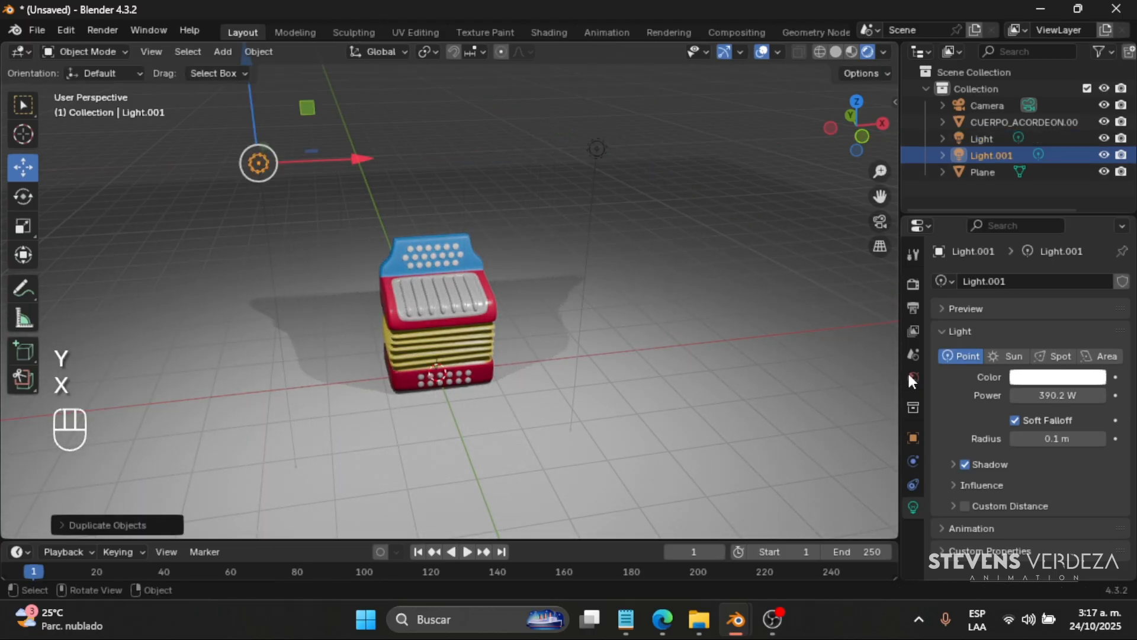
# - Set the duplicated light's colour to pure red (#FF0000)
pyautogui.click(1063, 379)
pyautogui.click(1064, 378)
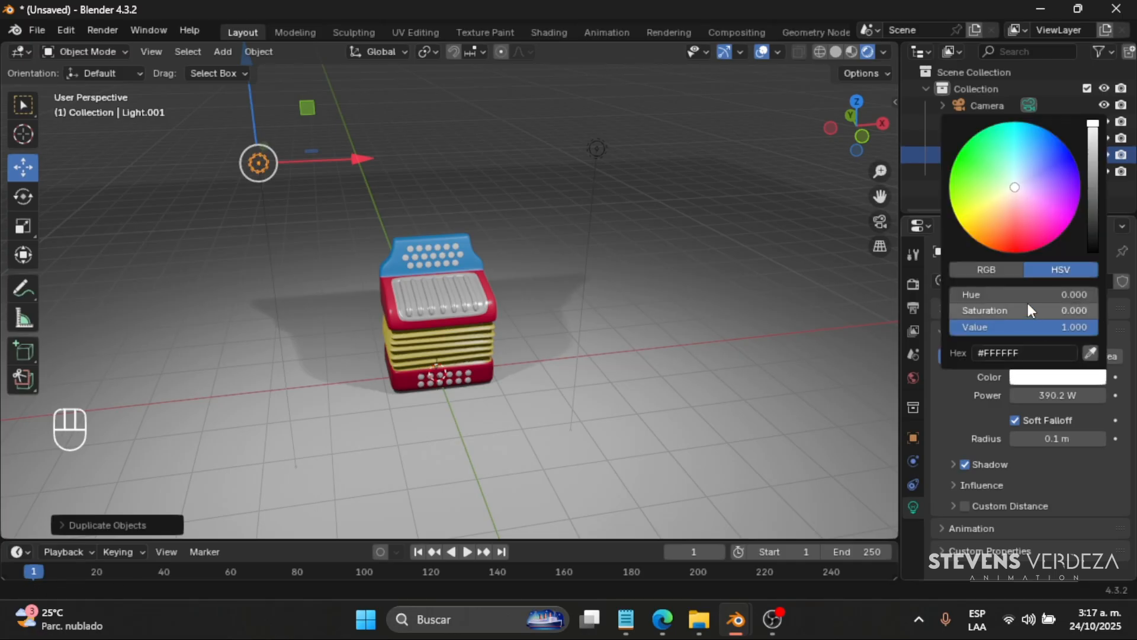
pyautogui.click(1013, 245)
pyautogui.moveTo(1013, 245); pyautogui.dragTo(1015, 253)
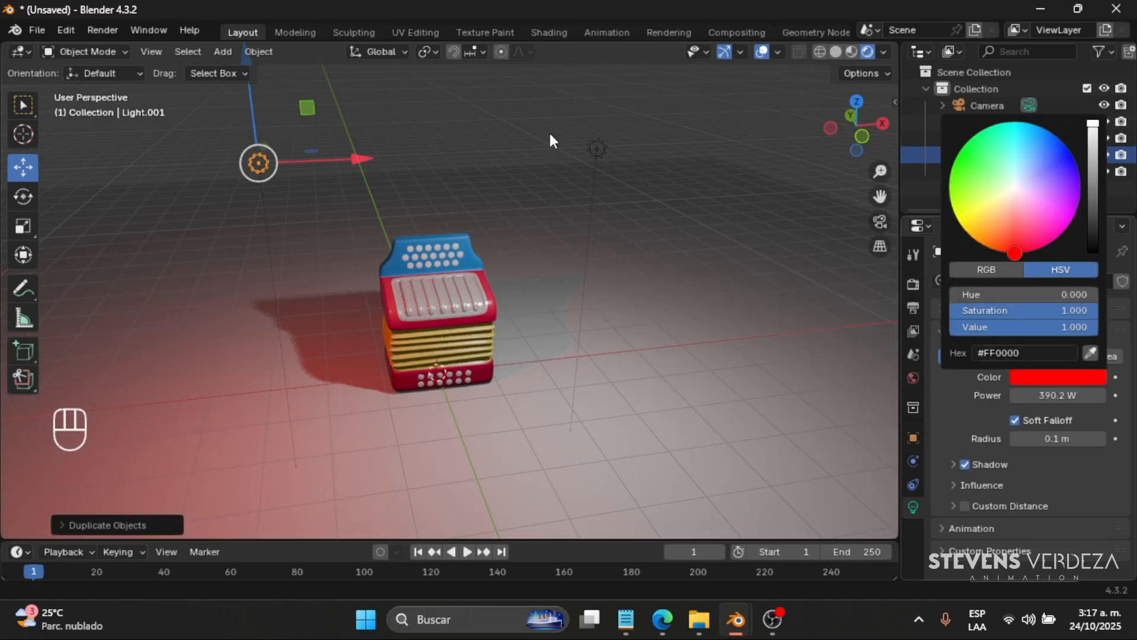
# - Try a blue colour (#0005FF) on the original light and return it to near-white
pyautogui.click(596, 147)
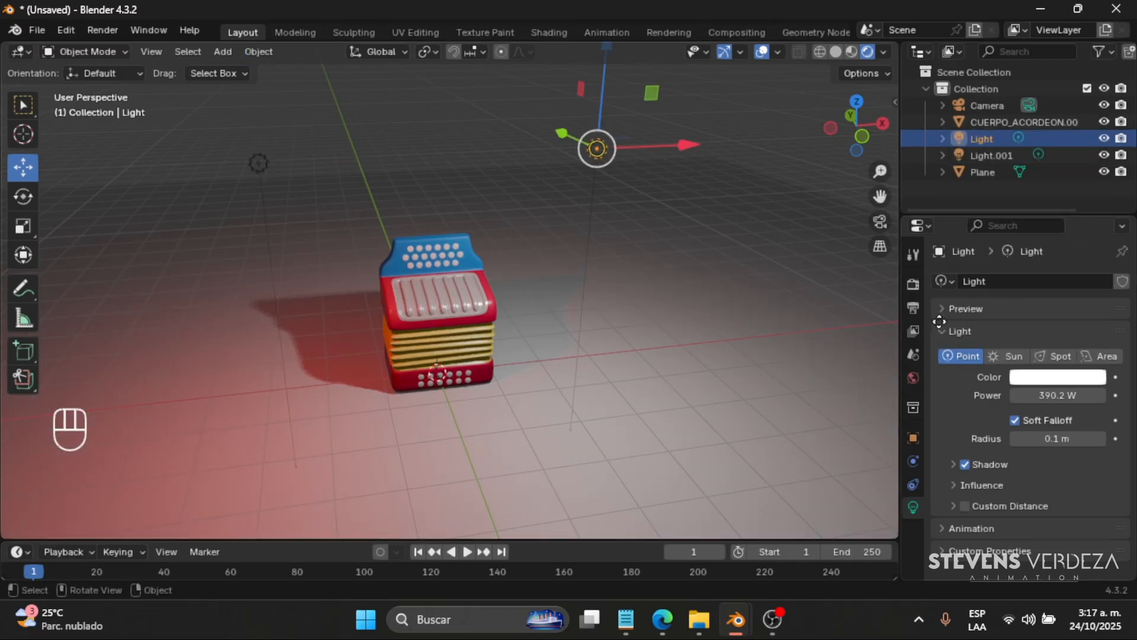
pyautogui.click(1058, 377)
pyautogui.moveTo(1043, 178)
pyautogui.mouseDown()
pyautogui.moveTo(1052, 151)
pyautogui.moveTo(997, 144)
pyautogui.moveTo(1046, 136)
pyautogui.mouseUp()
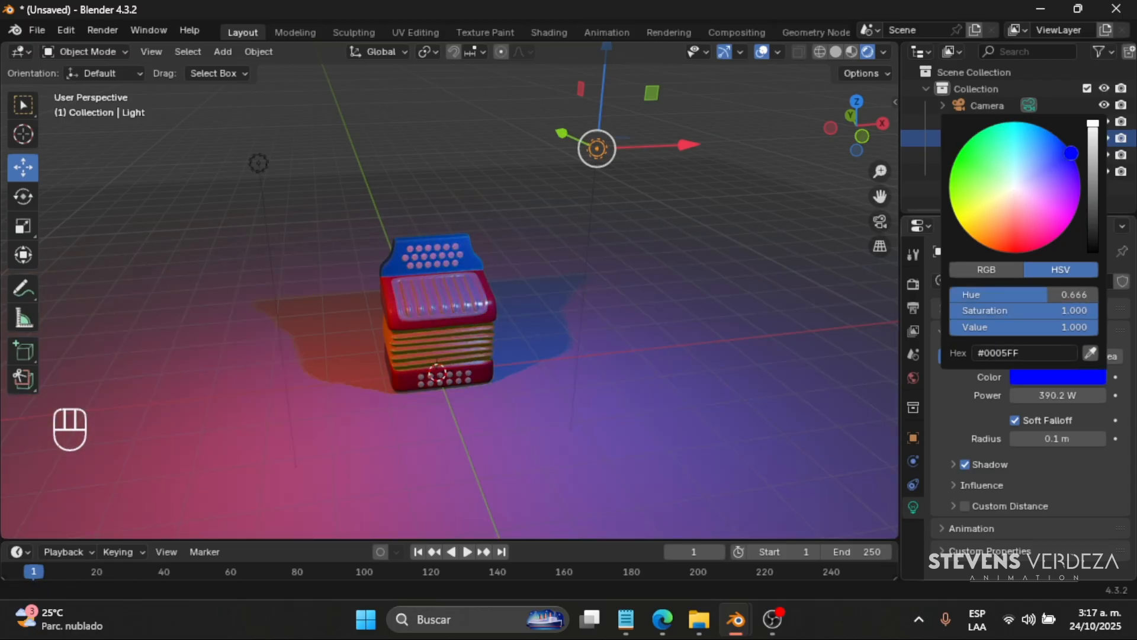
pyautogui.moveTo(535, 299); pyautogui.dragTo(577, 302, button='middle')
pyautogui.click(1050, 376)
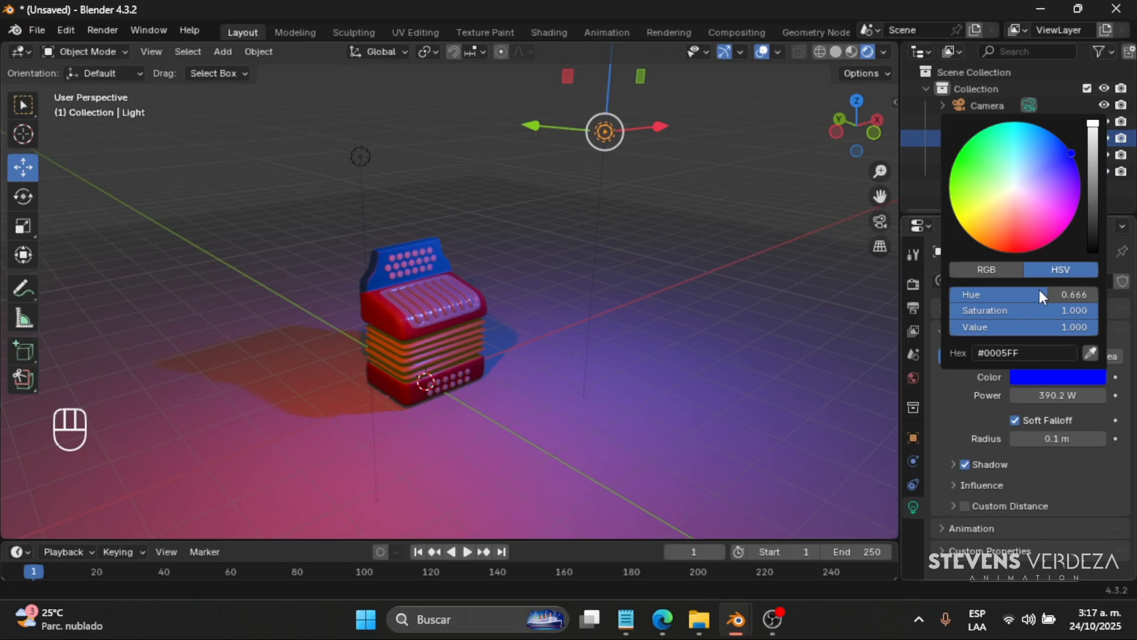
pyautogui.click(1018, 193)
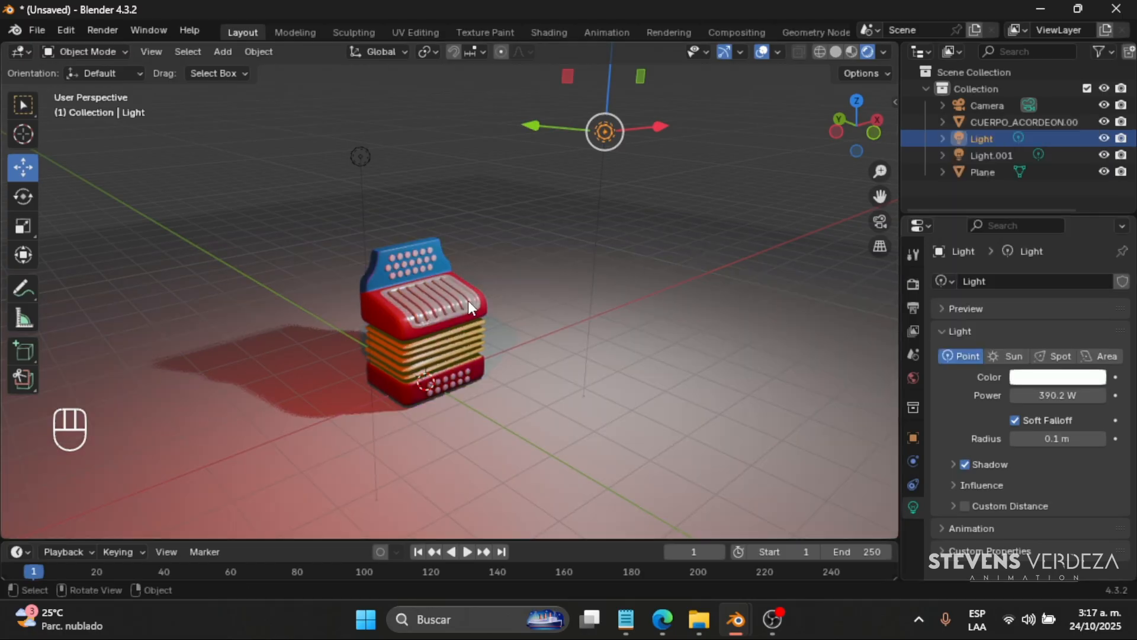
# - Turn off shadow casting for the original near-white light
pyautogui.moveTo(468, 300); pyautogui.dragTo(222, 158, button='middle')
pyautogui.click(465, 320)
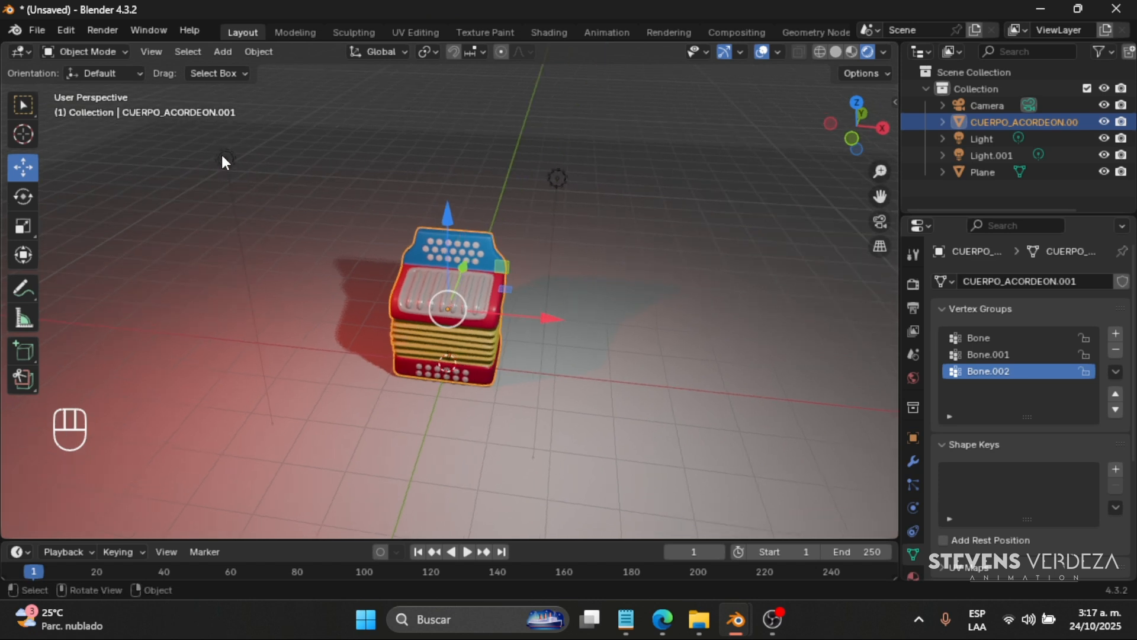
pyautogui.click(224, 158)
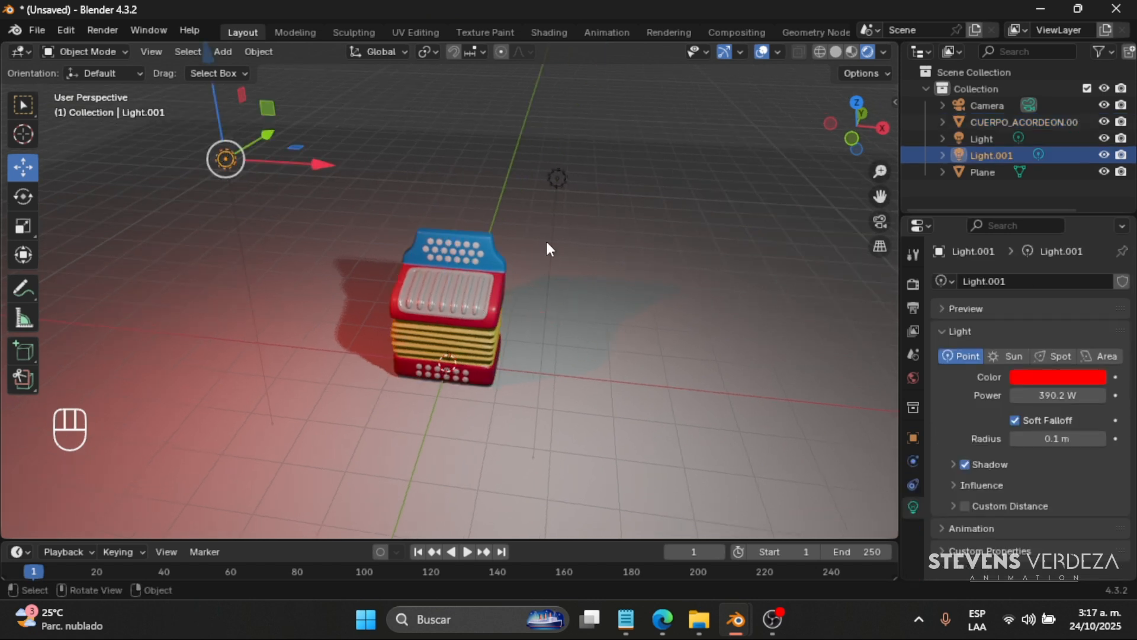
pyautogui.click(240, 161)
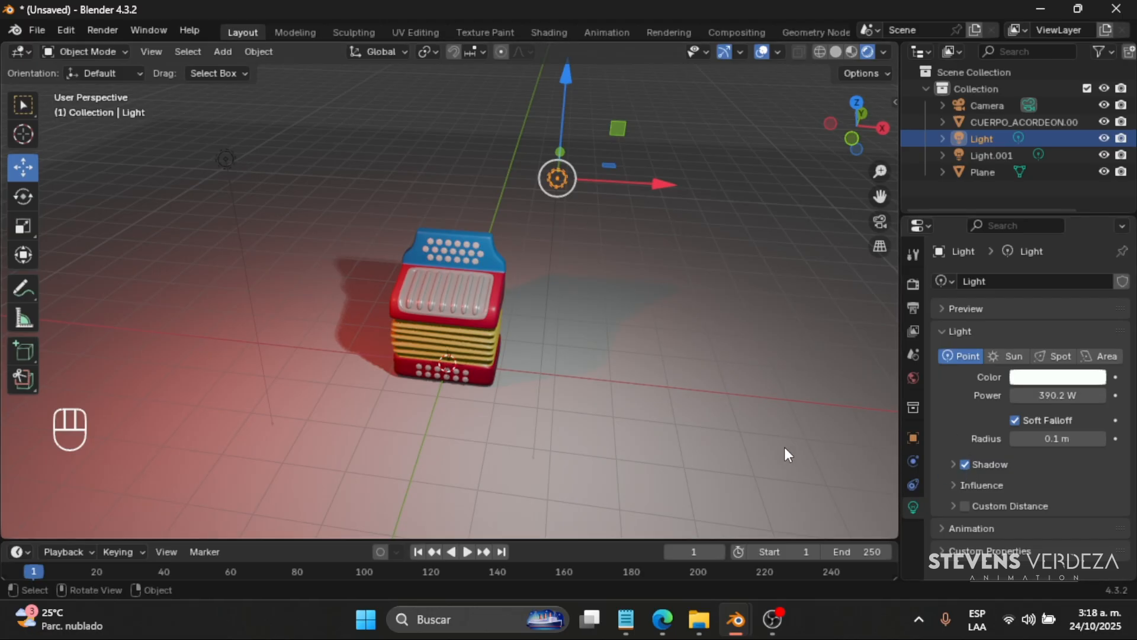
pyautogui.click(965, 464)
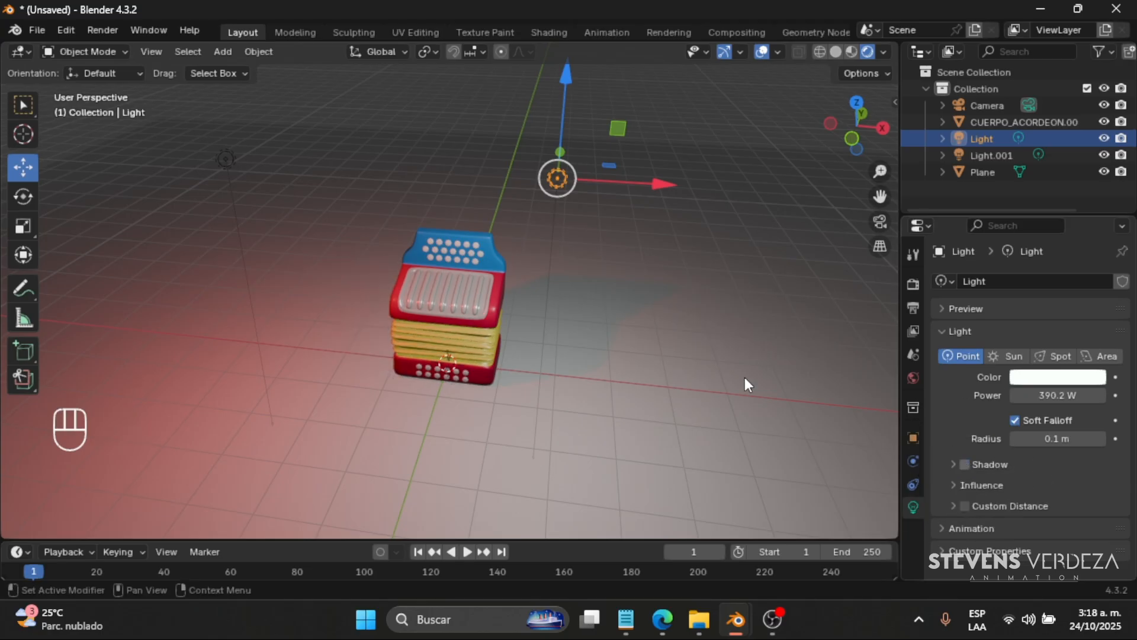
# - Turn shadow casting off and back on for the red point light
pyautogui.click(216, 154)
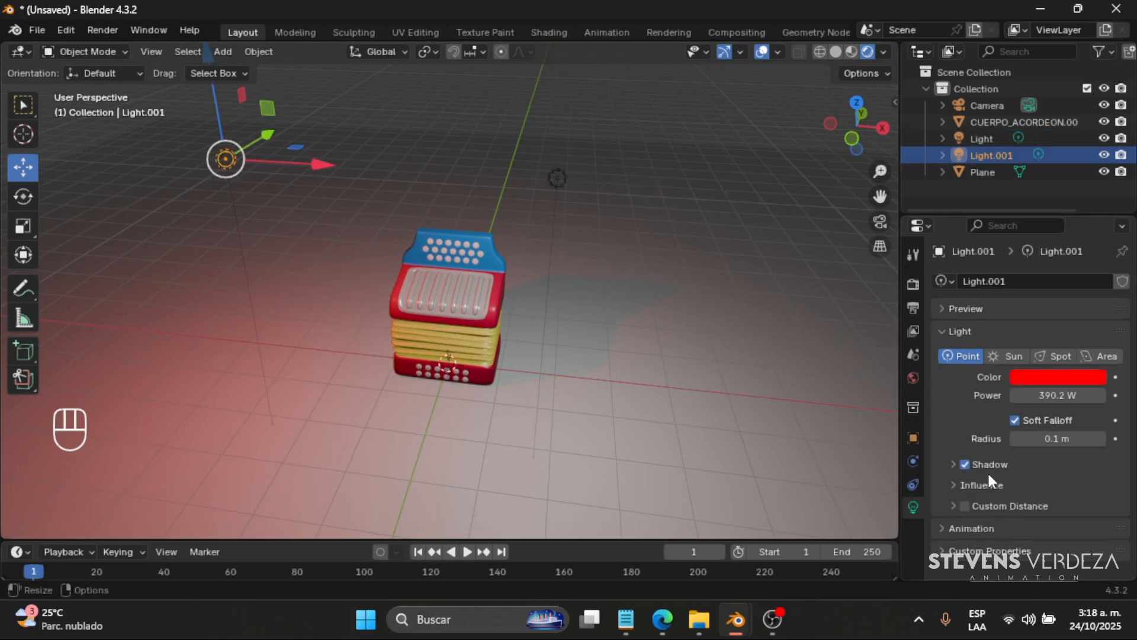
pyautogui.click(966, 466)
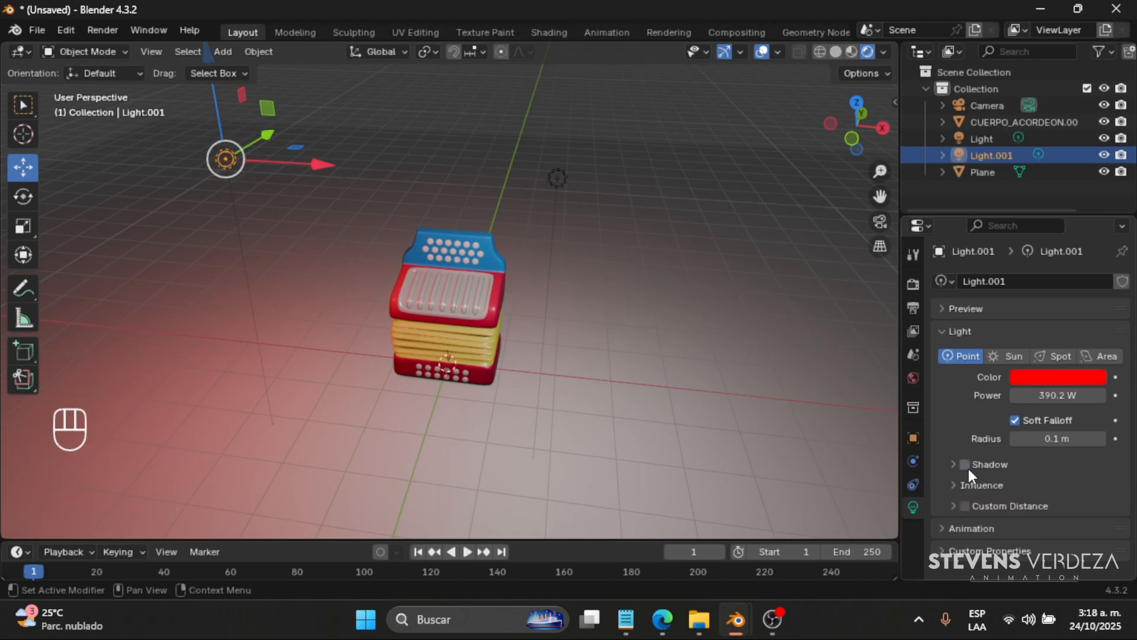
pyautogui.moveTo(495, 282); pyautogui.dragTo(643, 261, button='middle')
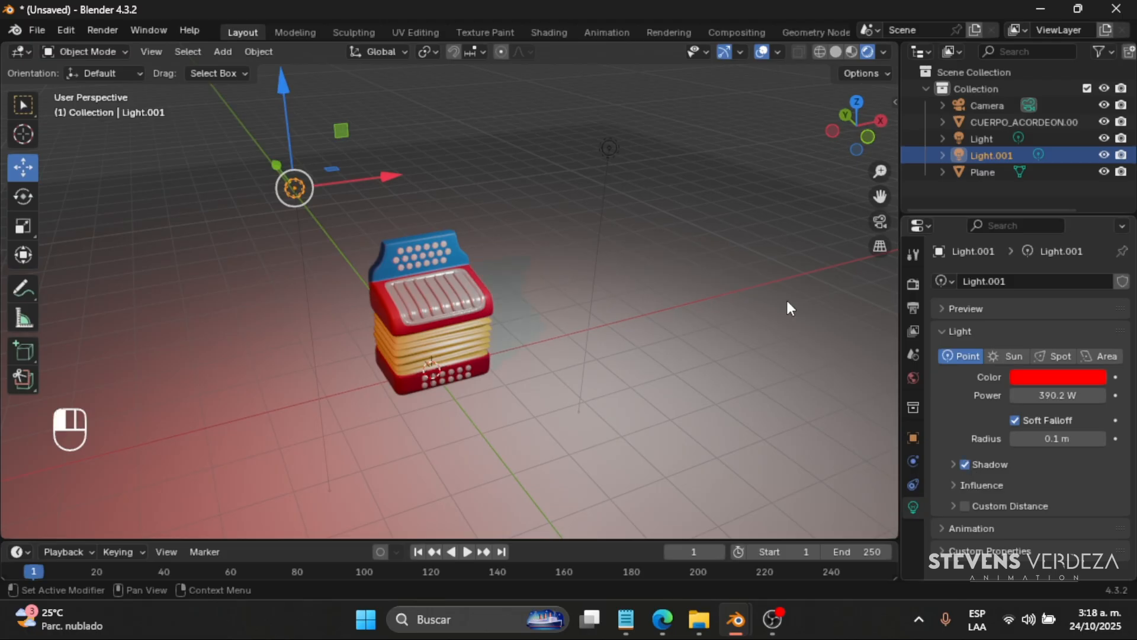
# - Turn on shadow casting for the near-white point light and turn it off for the red one
pyautogui.click(614, 151)
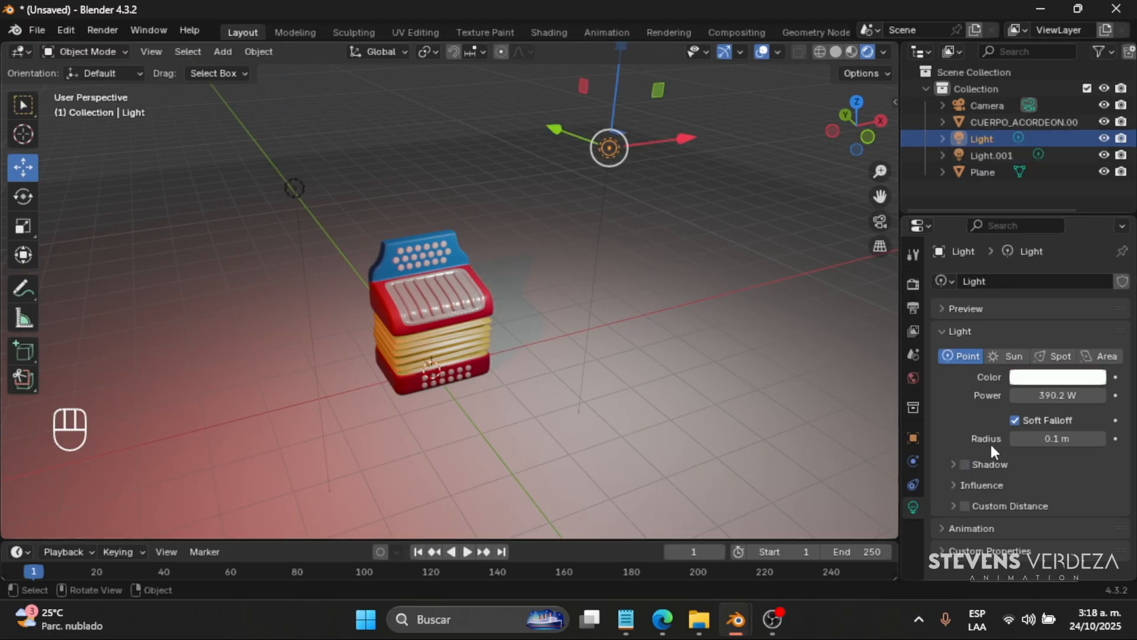
pyautogui.click(965, 464)
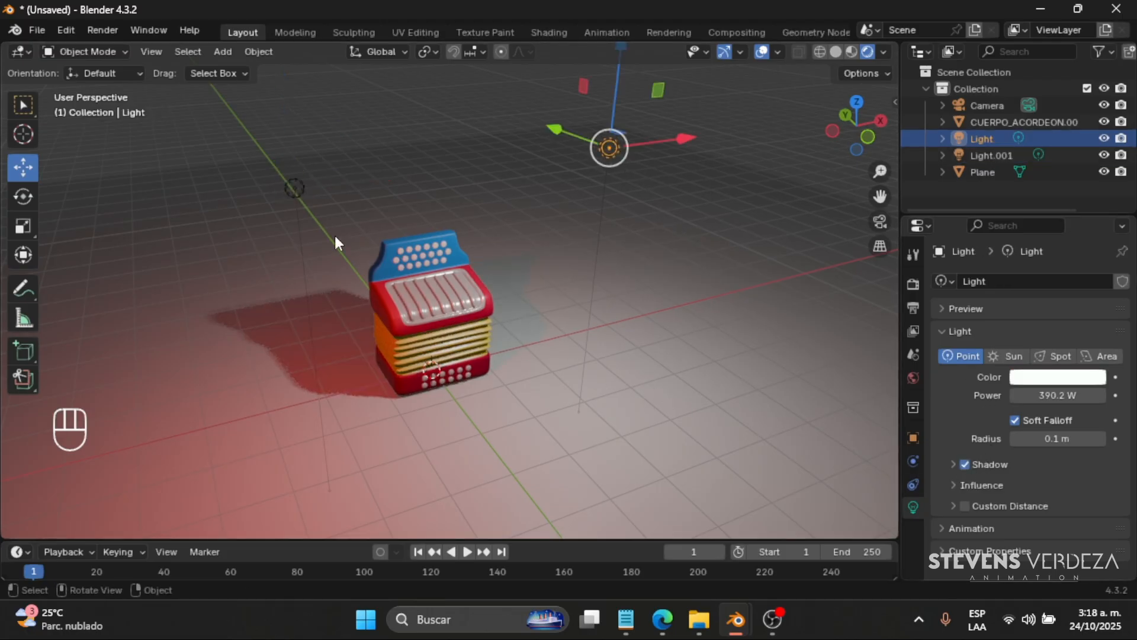
pyautogui.click(292, 186)
pyautogui.moveTo(500, 387); pyautogui.dragTo(550, 379, button='middle')
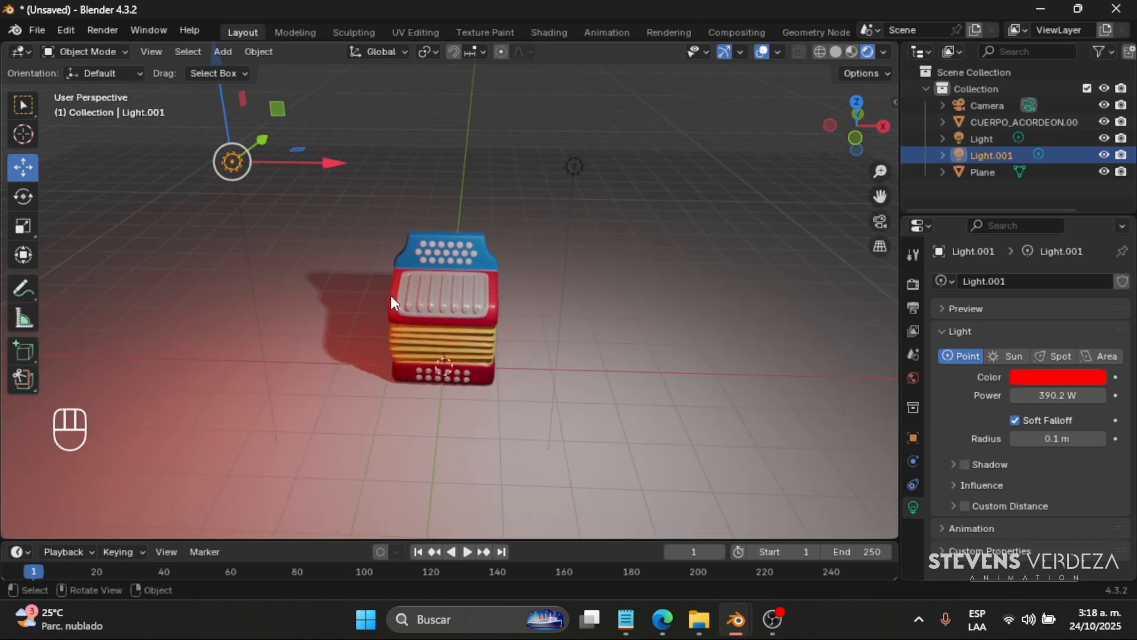
pyautogui.moveTo(389, 295); pyautogui.dragTo(489, 328, button='middle')
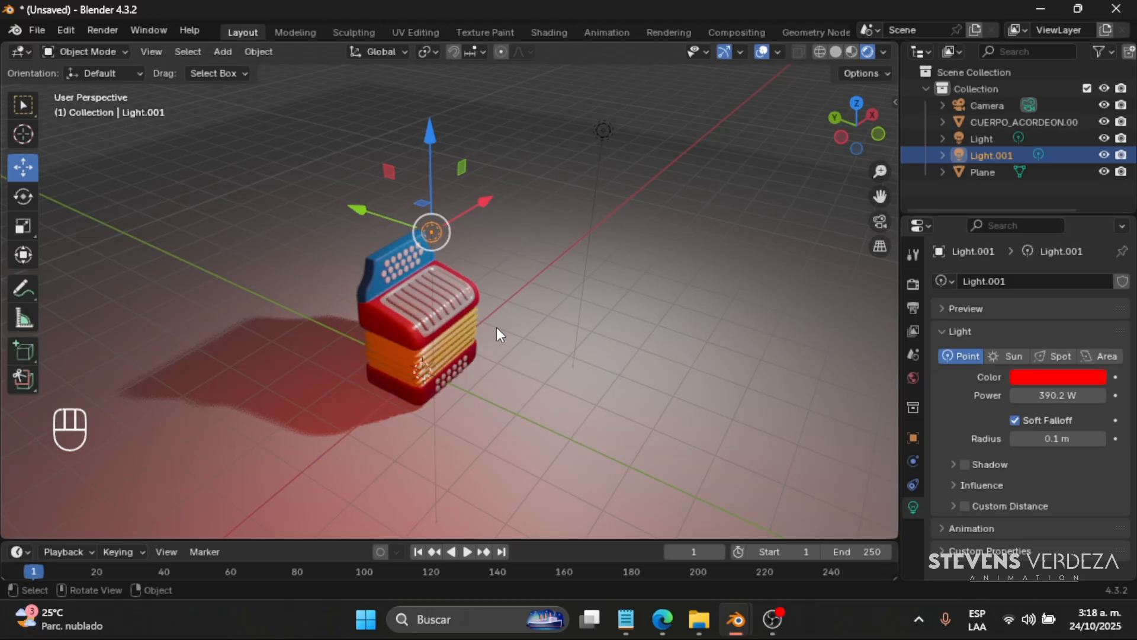
# - Delete both the red and the near-white point lights from the scene
pyautogui.press('Delete')
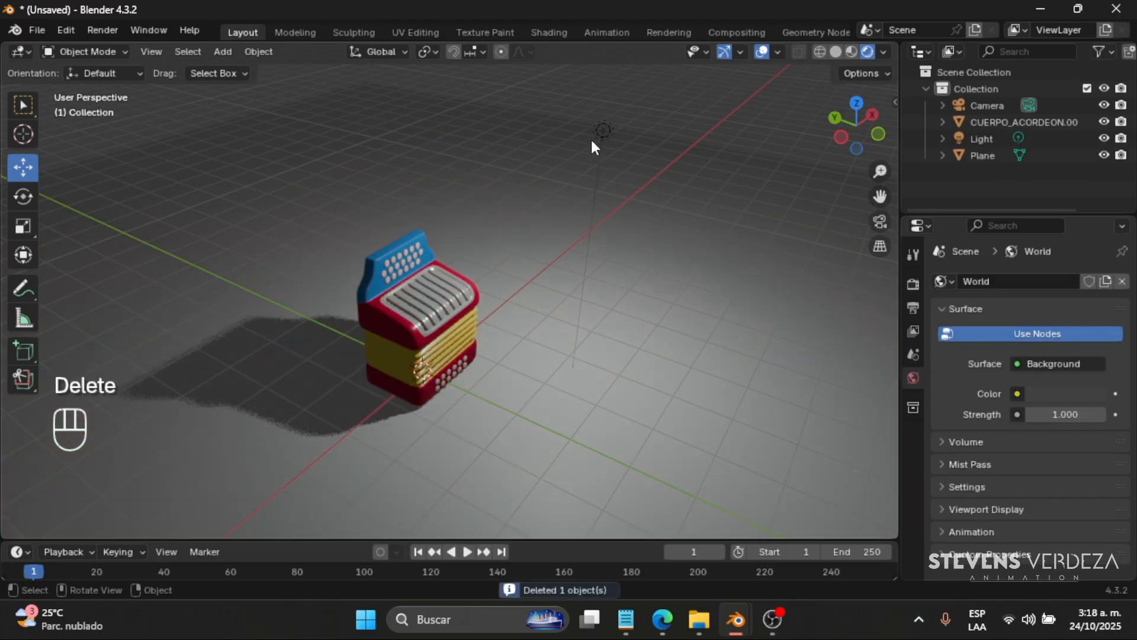
pyautogui.click(602, 132)
pyautogui.press('Delete')
pyautogui.moveTo(419, 304); pyautogui.dragTo(378, 300, button='middle')
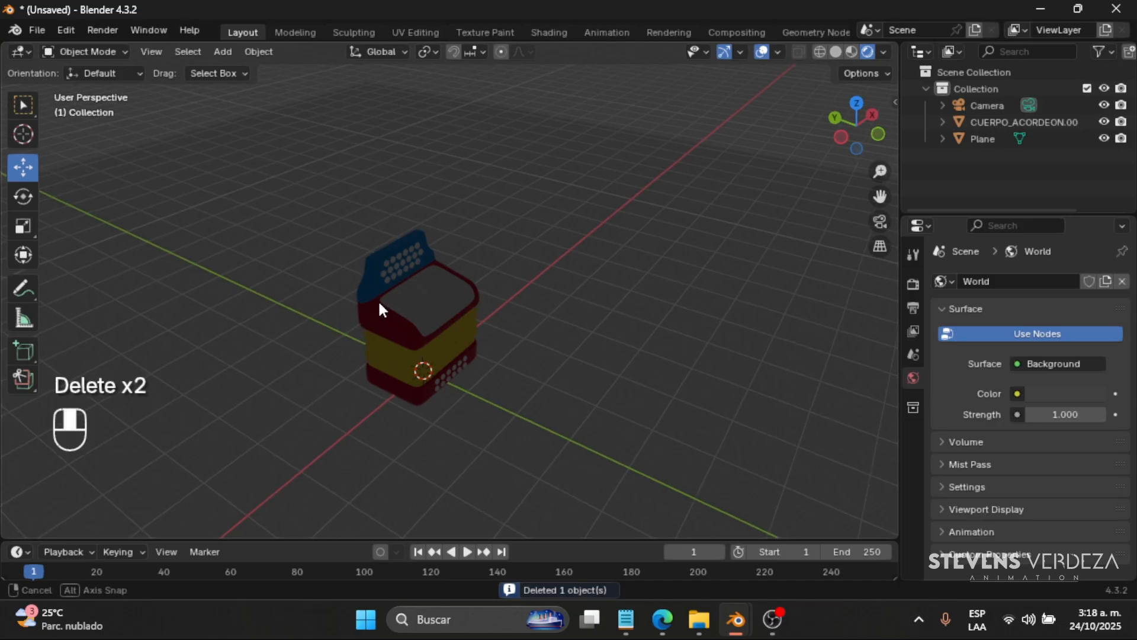
# - Add a sun light to the scene
pyautogui.hotkey('shift', 'a')
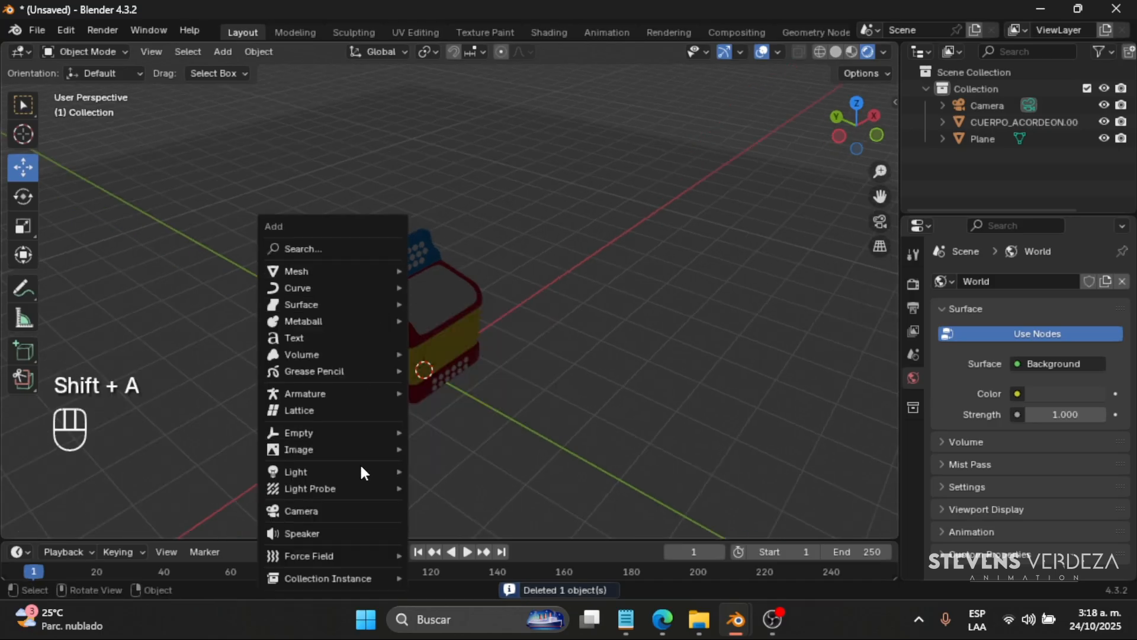
pyautogui.moveTo(367, 471)
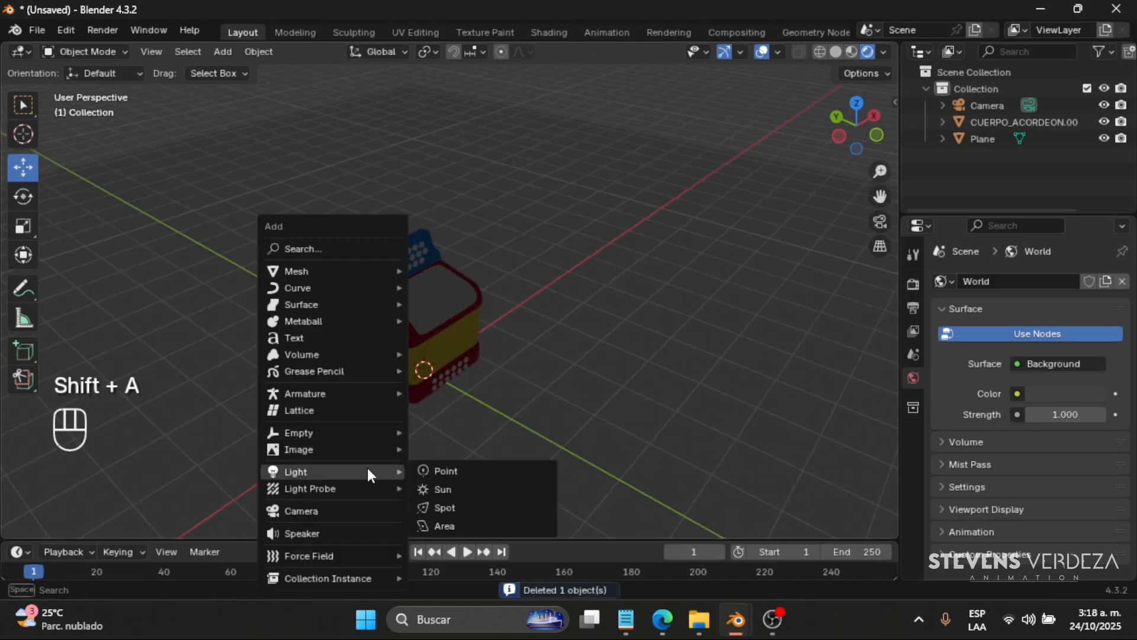
pyautogui.click(462, 489)
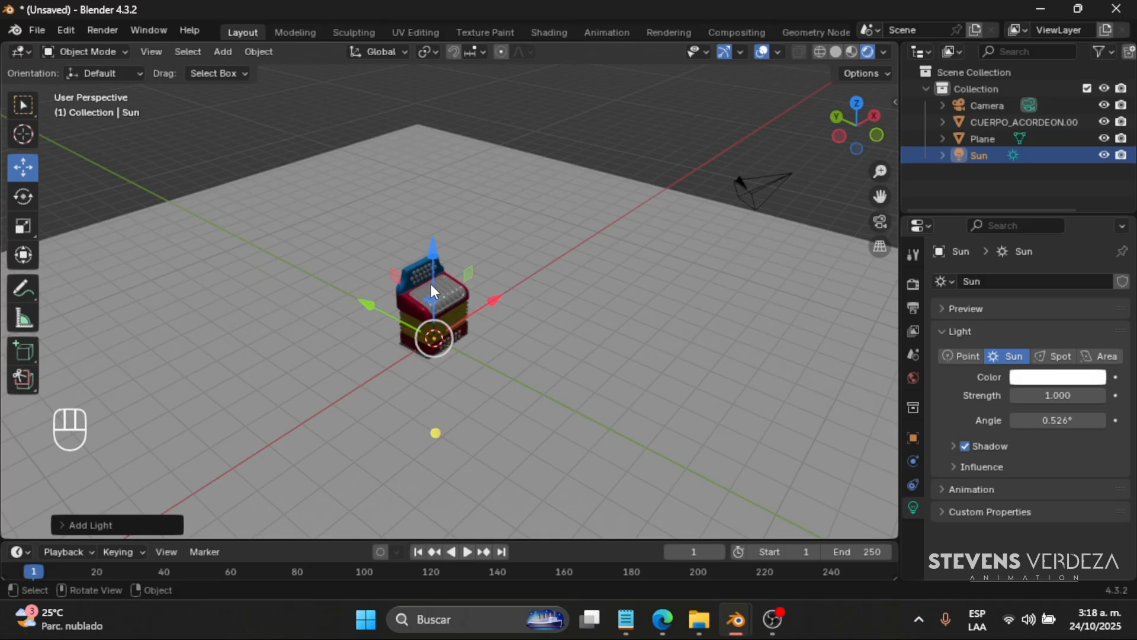
# - Try raising the sun light and shifting it beside the accordion, and undo the moves
pyautogui.moveTo(431, 283); pyautogui.dragTo(436, 128)
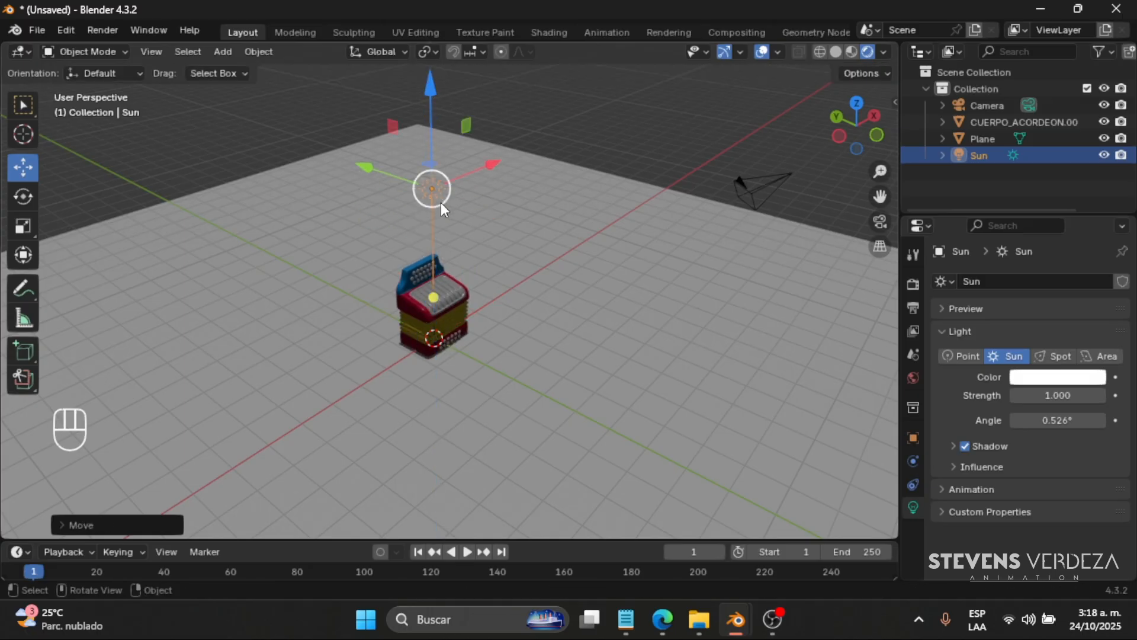
pyautogui.scroll(-4, 435, 210)
pyautogui.scroll(2, 443, 236)
pyautogui.scroll(4, 443, 236)
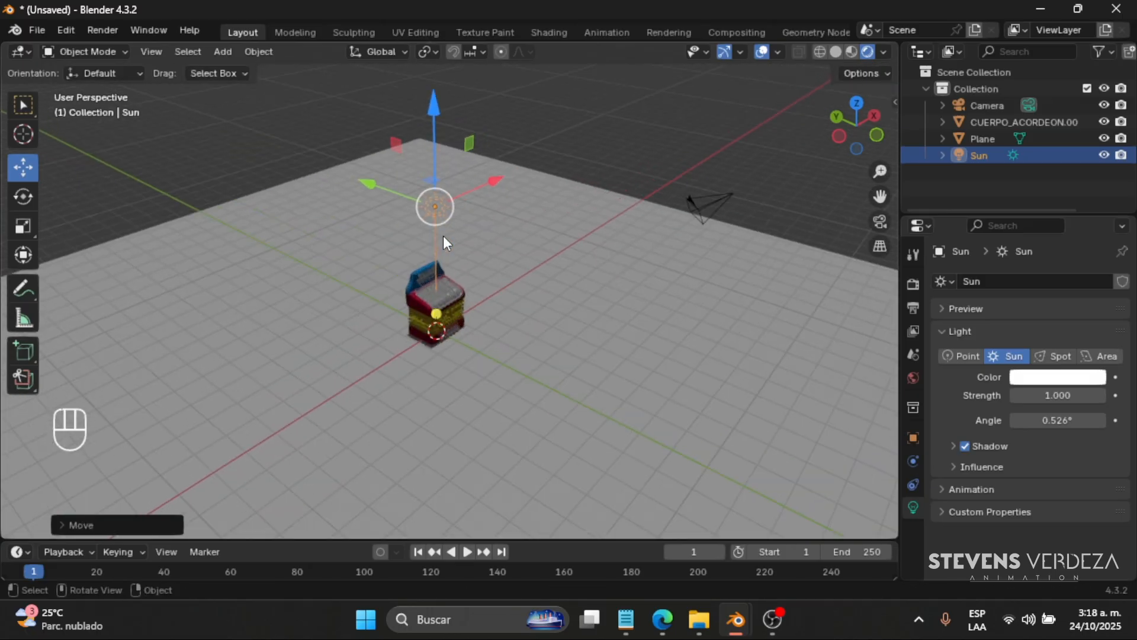
pyautogui.moveTo(396, 161); pyautogui.dragTo(557, 249)
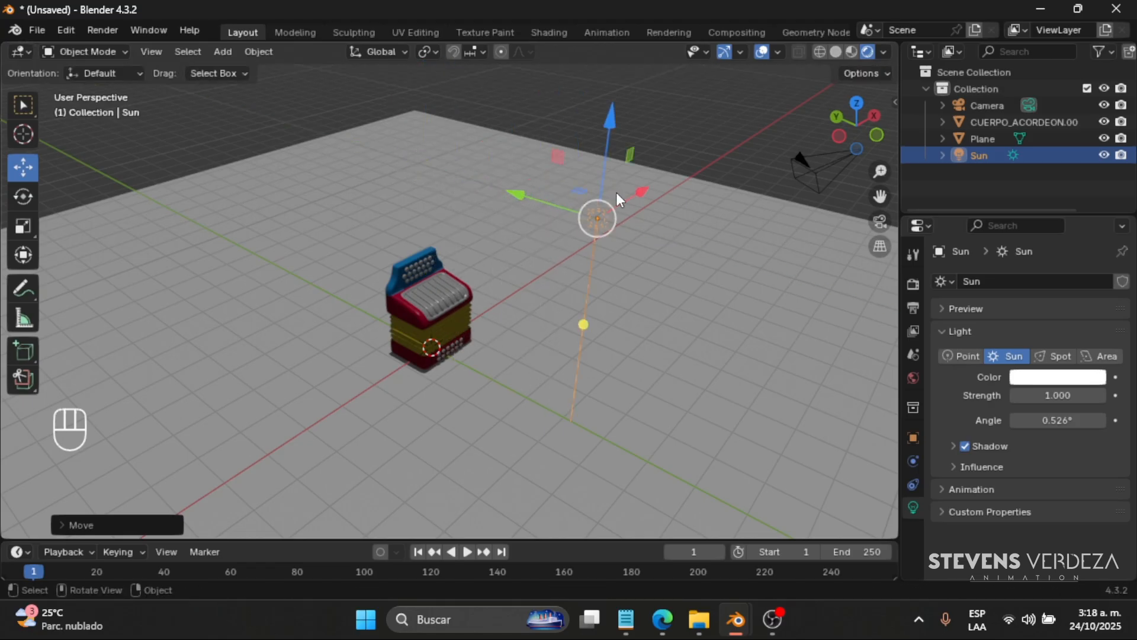
pyautogui.moveTo(616, 192); pyautogui.dragTo(613, 156, button='middle')
pyautogui.moveTo(614, 96); pyautogui.dragTo(589, 247)
pyautogui.moveTo(521, 228); pyautogui.dragTo(625, 286)
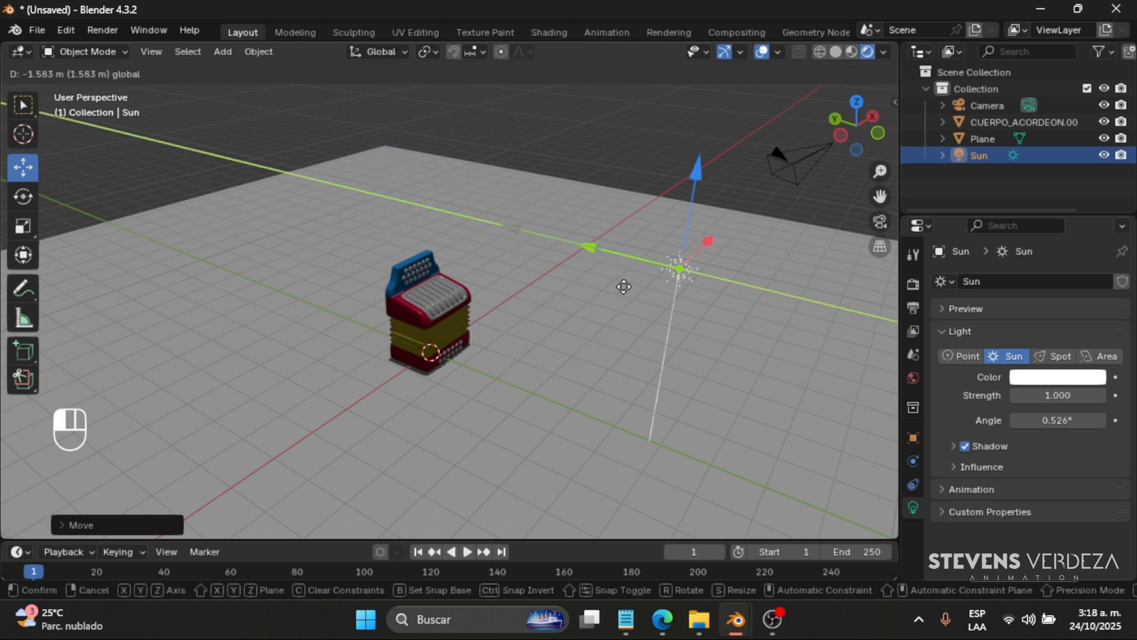
pyautogui.moveTo(541, 283)
pyautogui.mouseDown()
pyautogui.moveTo(427, 258)
pyautogui.moveTo(552, 300)
pyautogui.mouseUp()
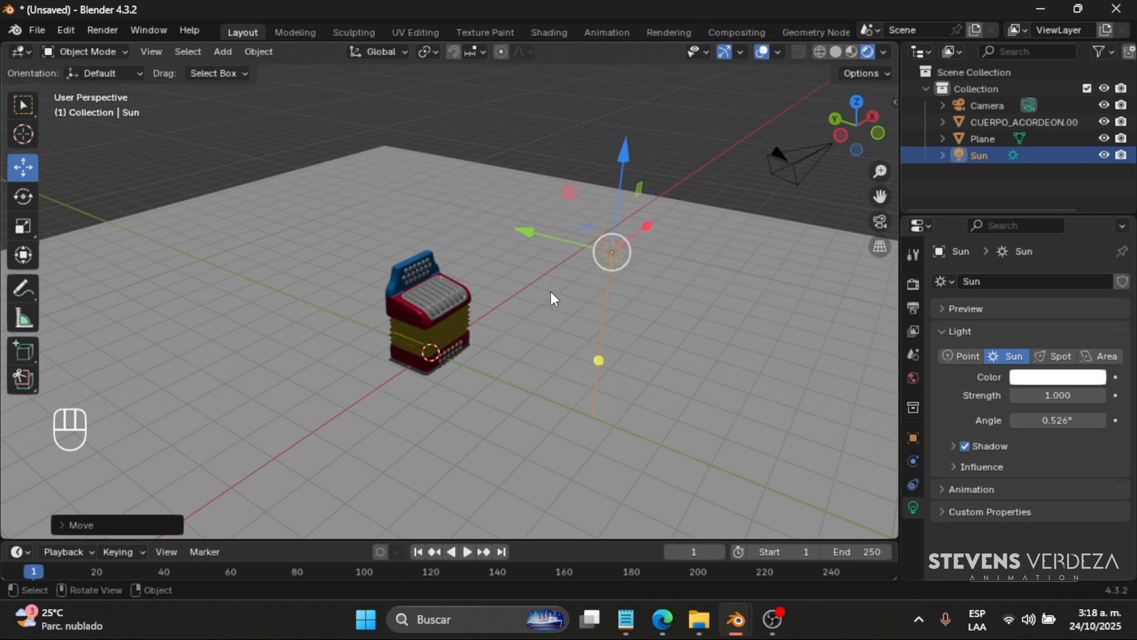
pyautogui.hotkey('ctrl', 'z')
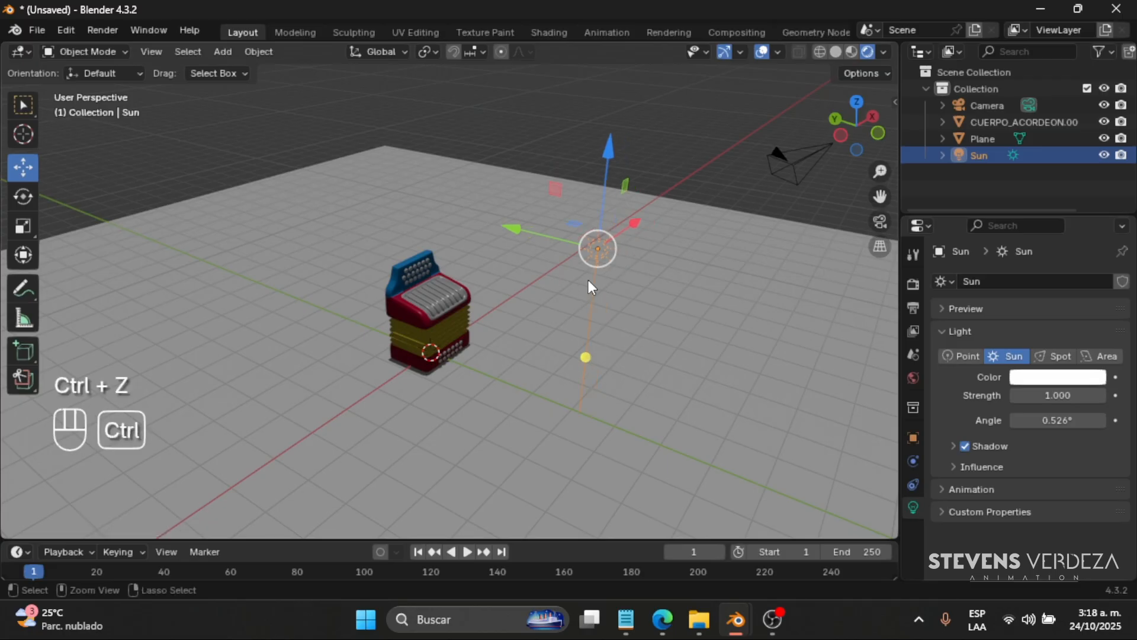
# - Move the sun light up and out to the accordion's side, and rotate it to shine toward the accordion
pyautogui.moveTo(535, 297); pyautogui.dragTo(523, 321, button='middle')
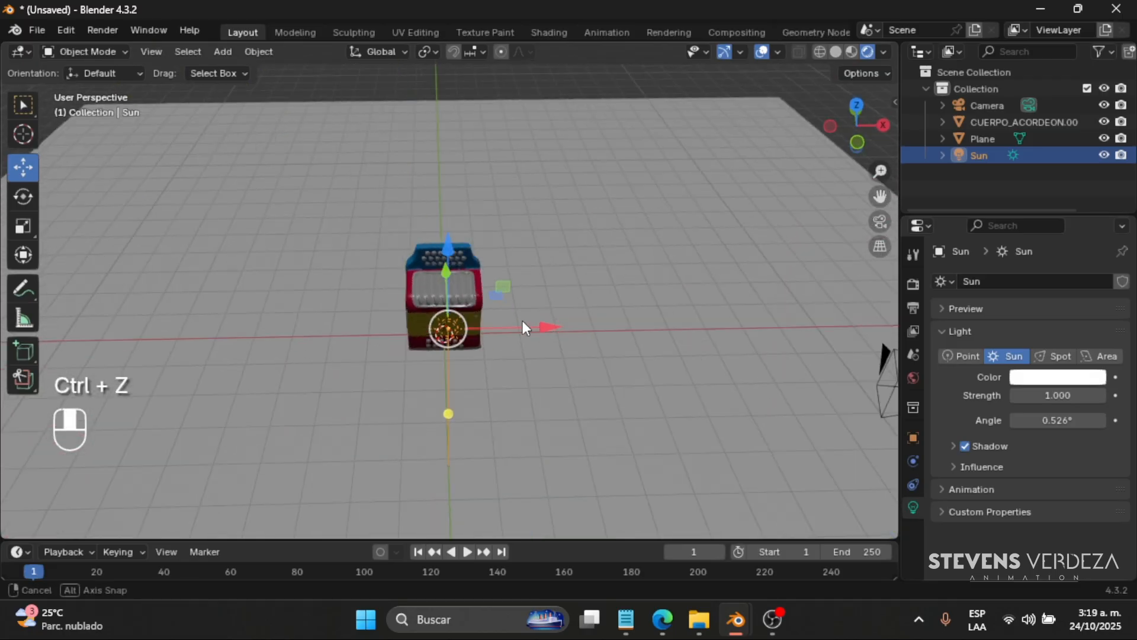
pyautogui.moveTo(524, 323); pyautogui.dragTo(664, 377)
pyautogui.click(23, 197)
pyautogui.moveTo(498, 300); pyautogui.dragTo(543, 289, button='middle')
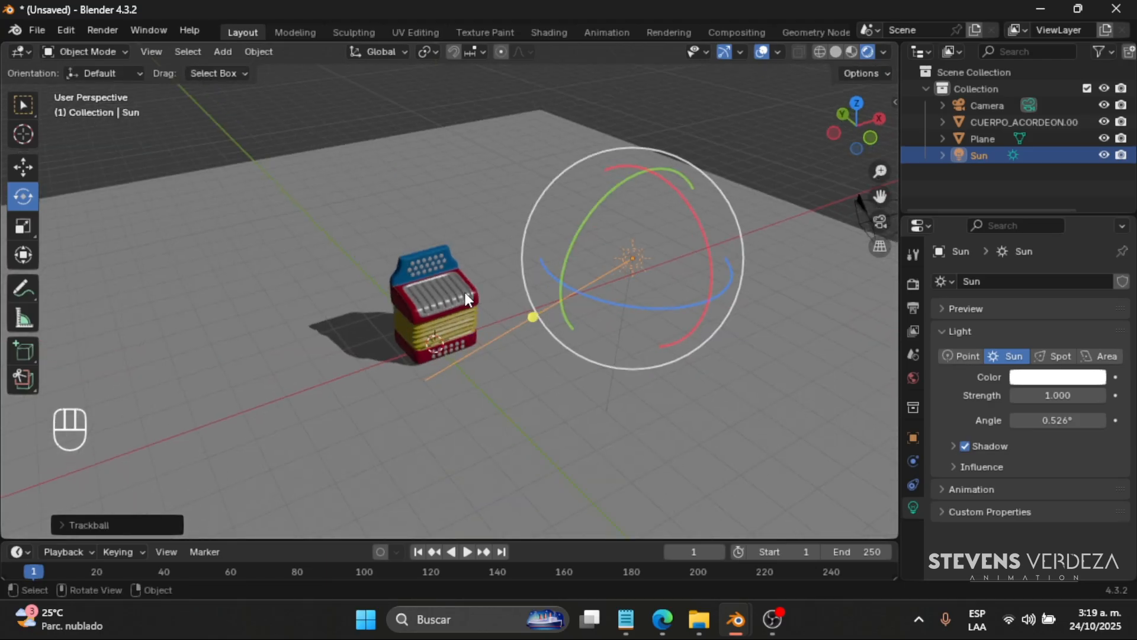
# - Try a sun strength of 8.730, undo it, and tint the sun light's colour to #F5F2FF
pyautogui.moveTo(1058, 395)
pyautogui.mouseDown()
pyautogui.moveTo(1126, 396)
pyautogui.moveTo(1040, 404)
pyautogui.mouseUp()
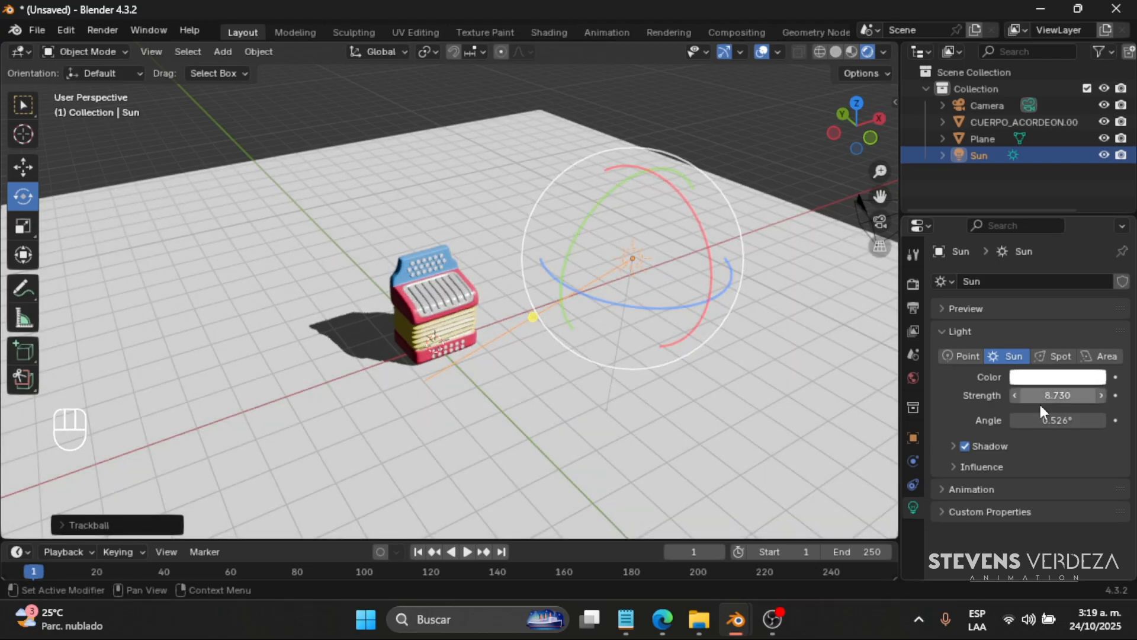
pyautogui.hotkey('ctrl', 'z')
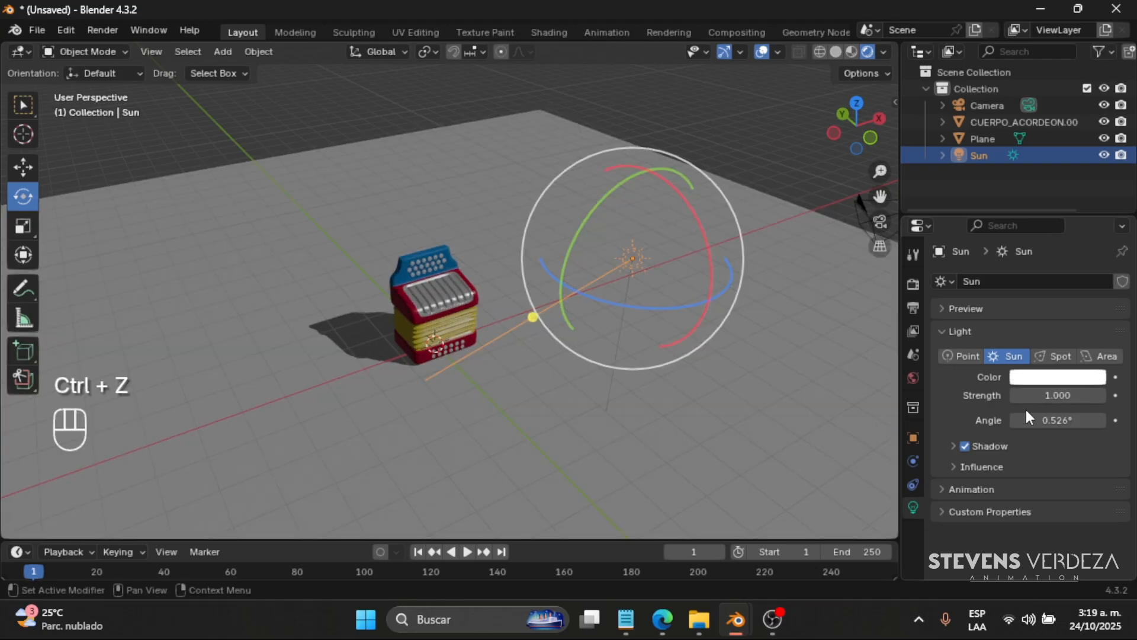
pyautogui.click(1026, 380)
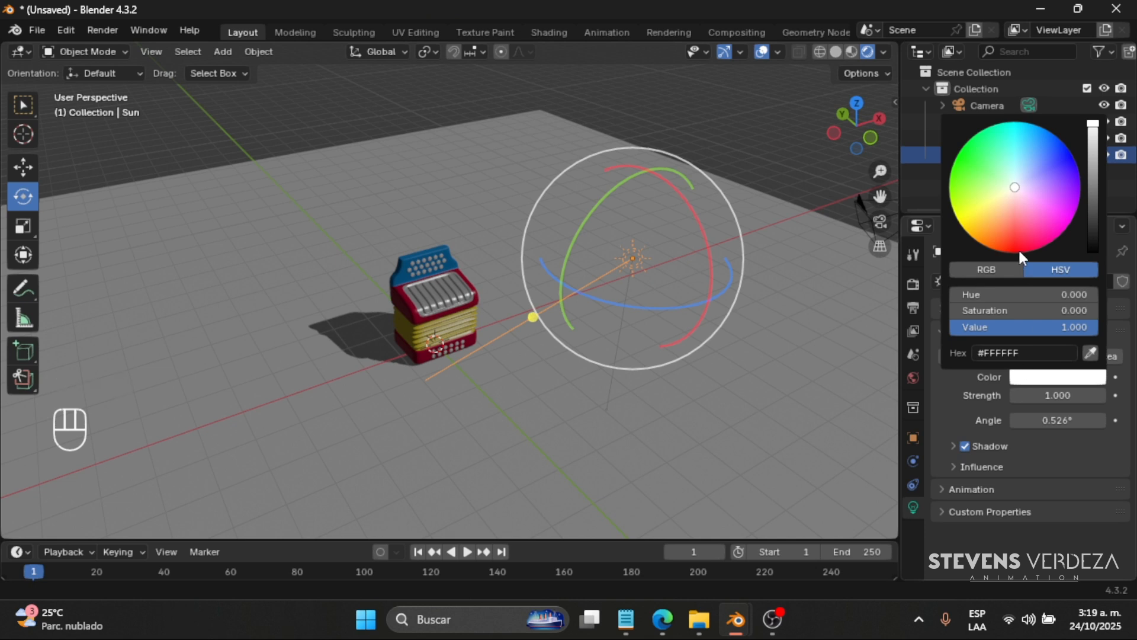
pyautogui.moveTo(1012, 215)
pyautogui.mouseDown()
pyautogui.moveTo(1019, 173)
pyautogui.moveTo(1018, 186)
pyautogui.mouseUp()
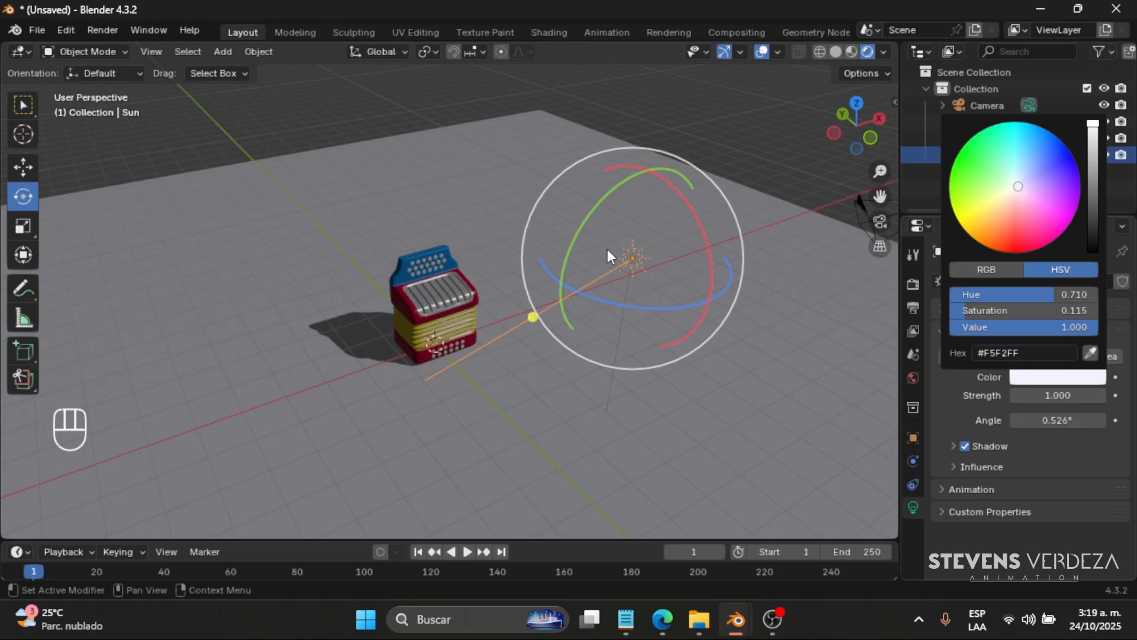
# - Set the sun light's strength to 1.390 and rotate it to point more steeply at the ground
pyautogui.moveTo(555, 321); pyautogui.dragTo(598, 301, button='middle')
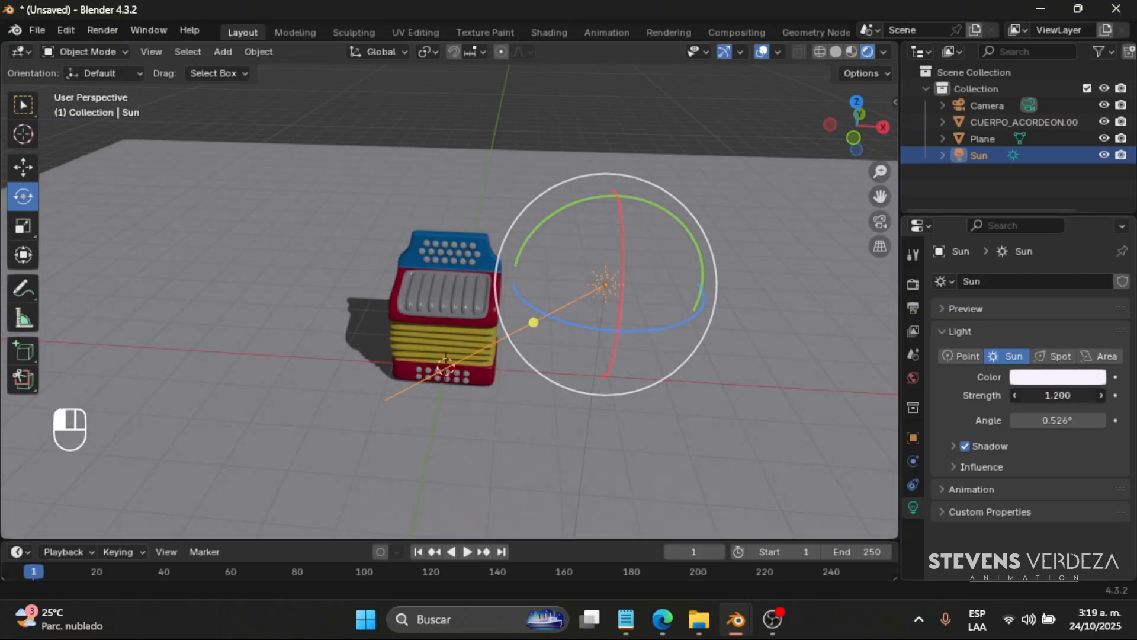
pyautogui.moveTo(1058, 395); pyautogui.dragTo(1060, 396)
pyautogui.moveTo(613, 235); pyautogui.dragTo(591, 221)
pyautogui.moveTo(603, 250); pyautogui.dragTo(631, 289, button='middle')
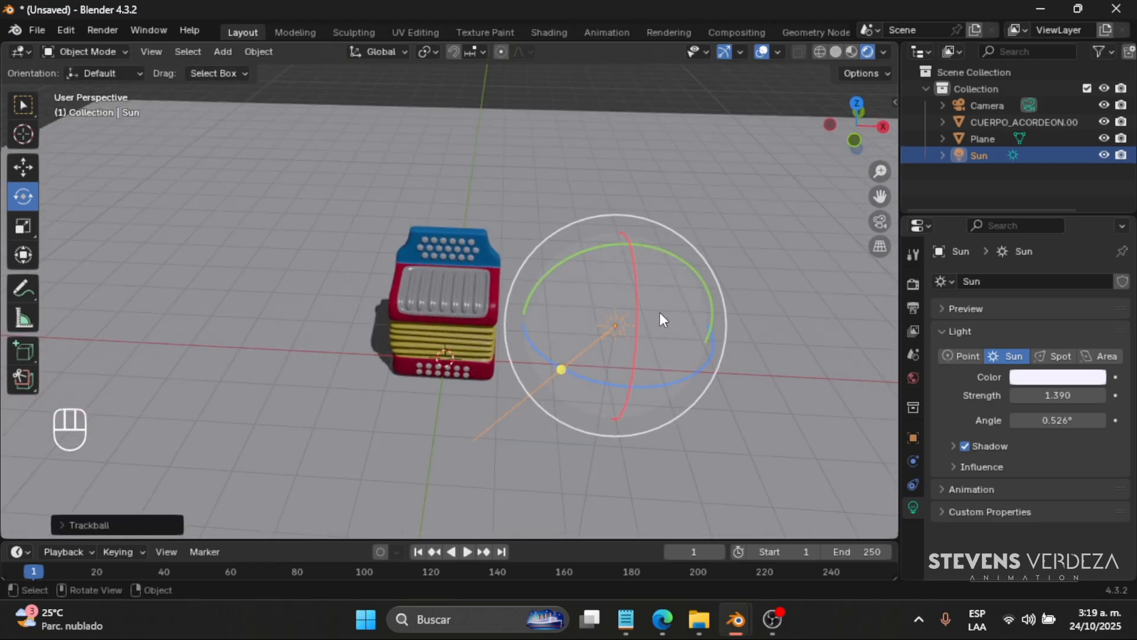
# - Rotate the sun light freely in several directions to shift the direction and length of the accordion's shadow
pyautogui.moveTo(660, 312); pyautogui.dragTo(668, 379)
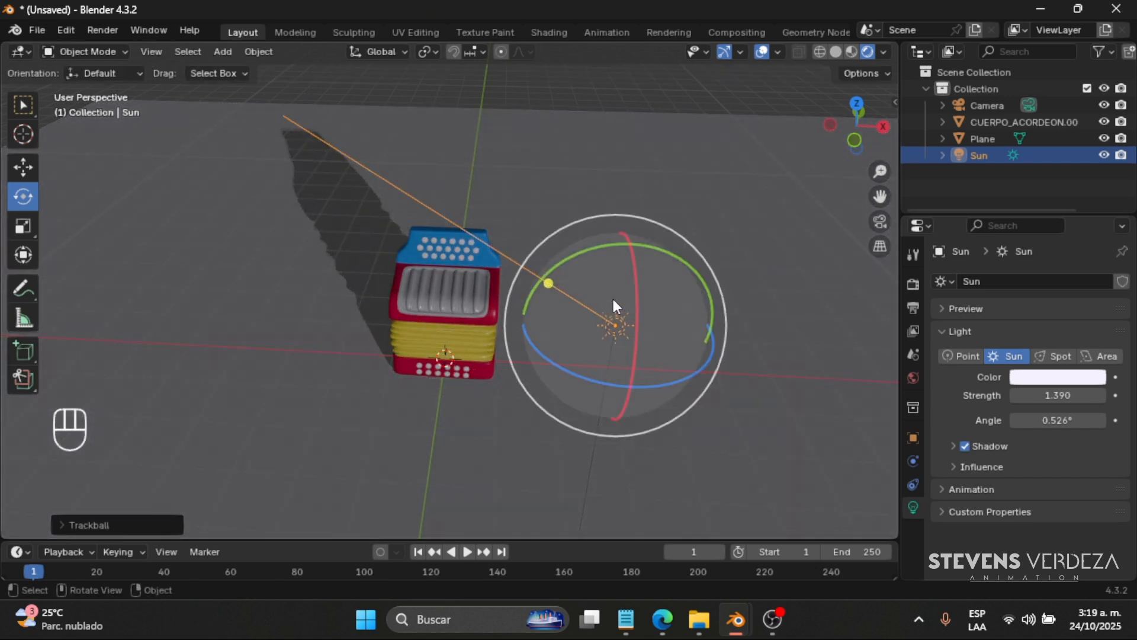
pyautogui.moveTo(613, 299); pyautogui.dragTo(654, 269, button='middle')
pyautogui.moveTo(735, 211); pyautogui.dragTo(670, 157)
pyautogui.moveTo(720, 235); pyautogui.dragTo(752, 415, button='middle')
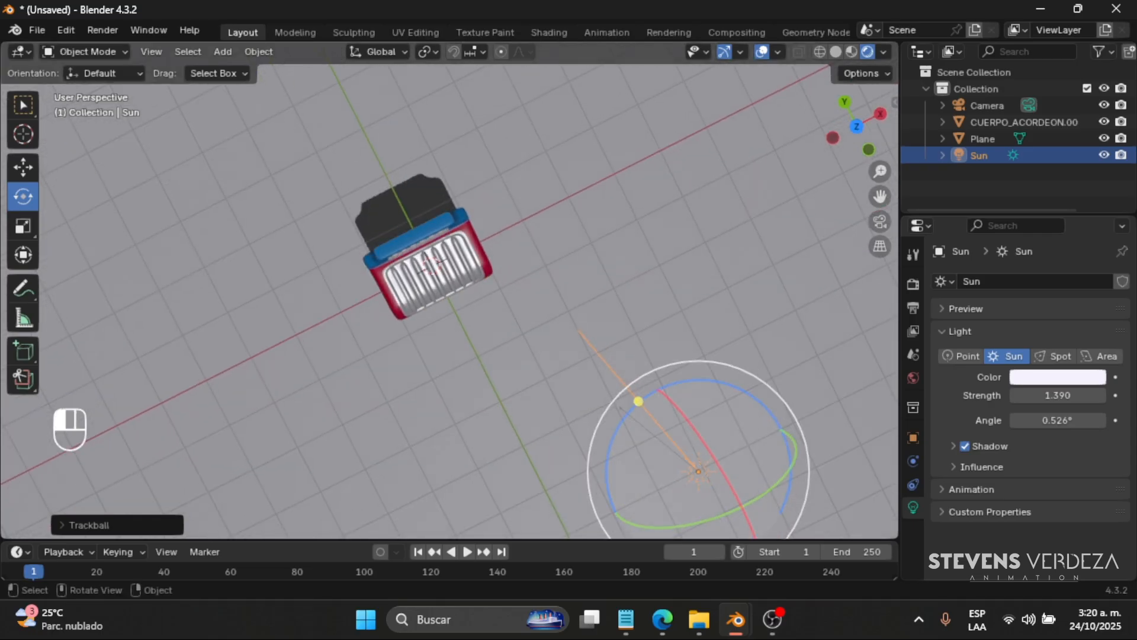
pyautogui.moveTo(752, 414); pyautogui.dragTo(769, 393)
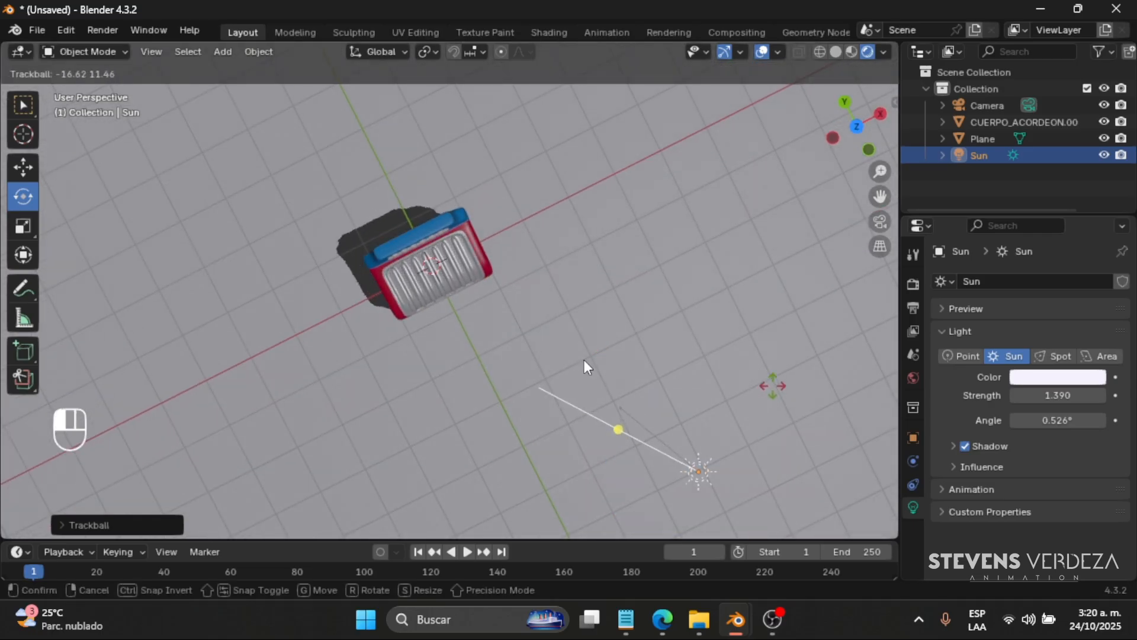
pyautogui.click(531, 283)
pyautogui.moveTo(531, 283); pyautogui.dragTo(622, 190, button='middle')
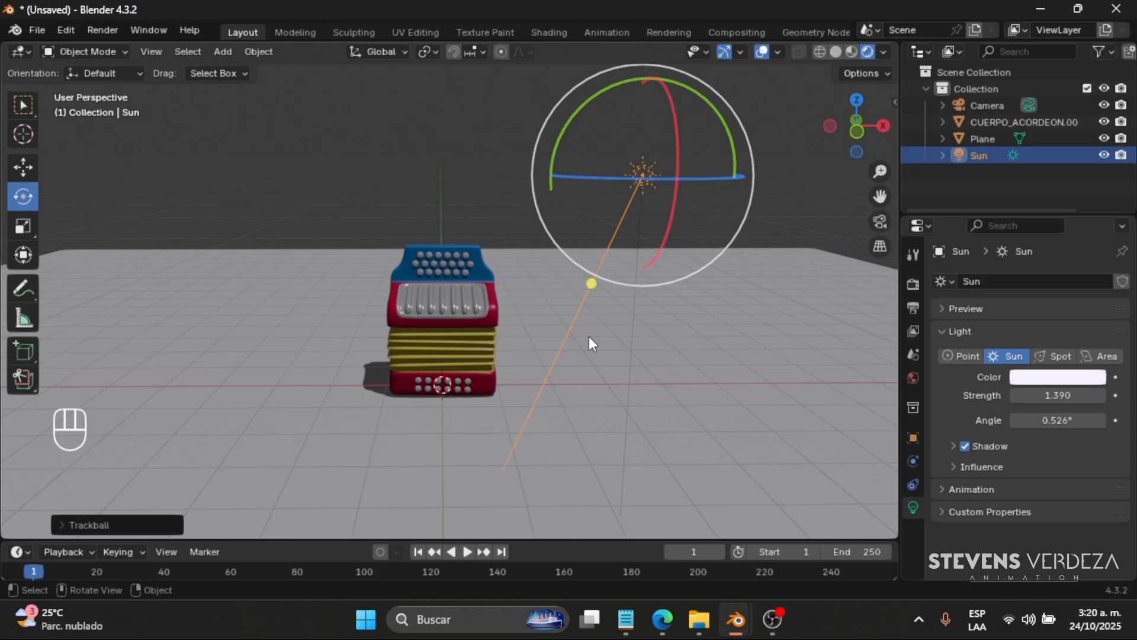
# - Delete the sun light and add a spot light in its place
pyautogui.press('Delete')
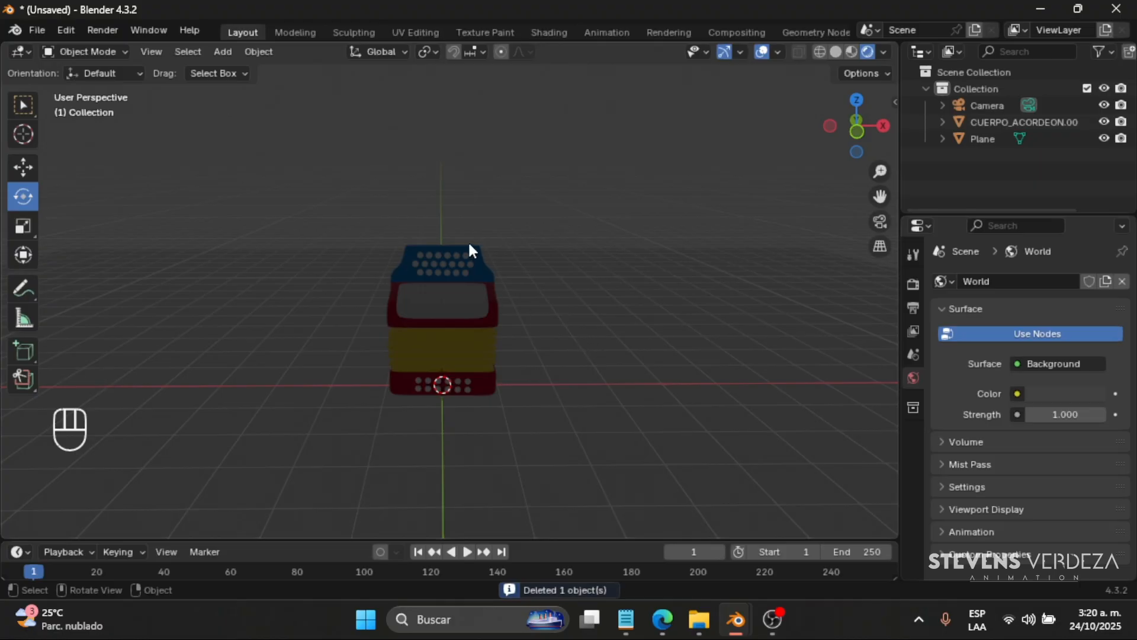
pyautogui.hotkey('shift', 'a')
pyautogui.moveTo(450, 297)
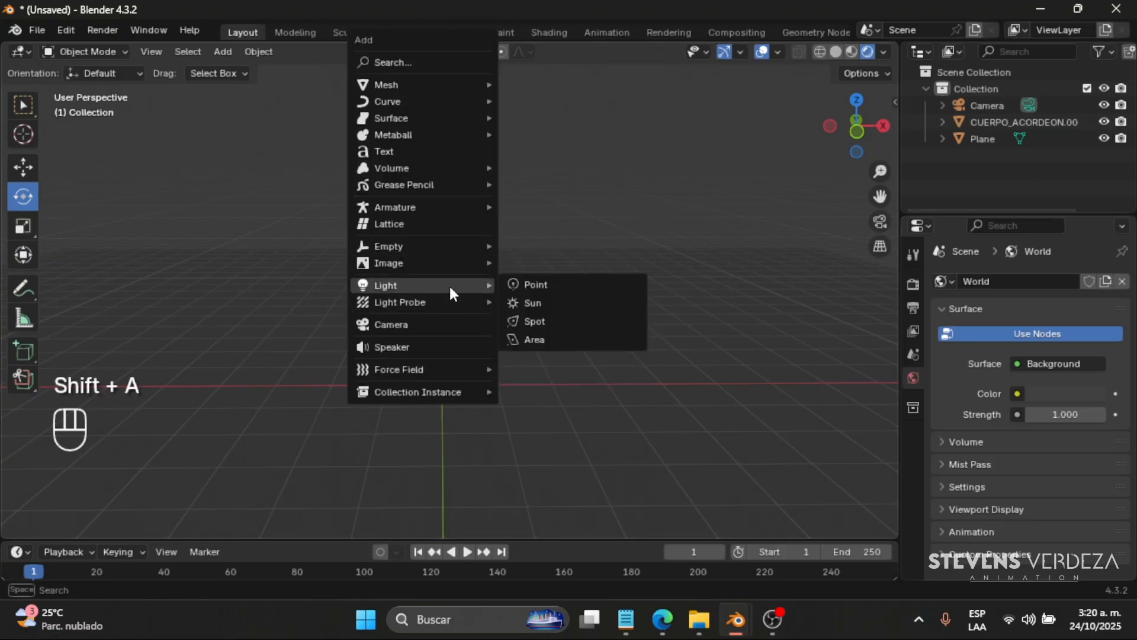
pyautogui.click(553, 321)
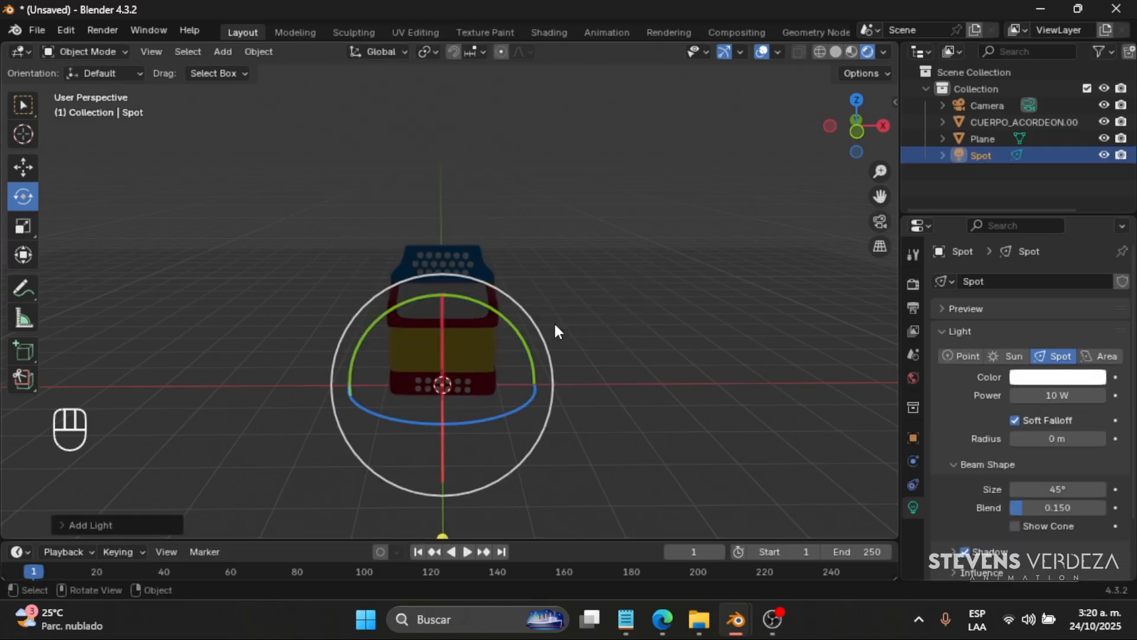
# - Move the spot light up above the accordion and out in front of it along the Y axis
pyautogui.hotkey('shift', 'space')
pyautogui.press('g')
pyautogui.moveTo(667, 354); pyautogui.dragTo(705, 349, button='middle')
pyautogui.moveTo(423, 254); pyautogui.dragTo(421, 114)
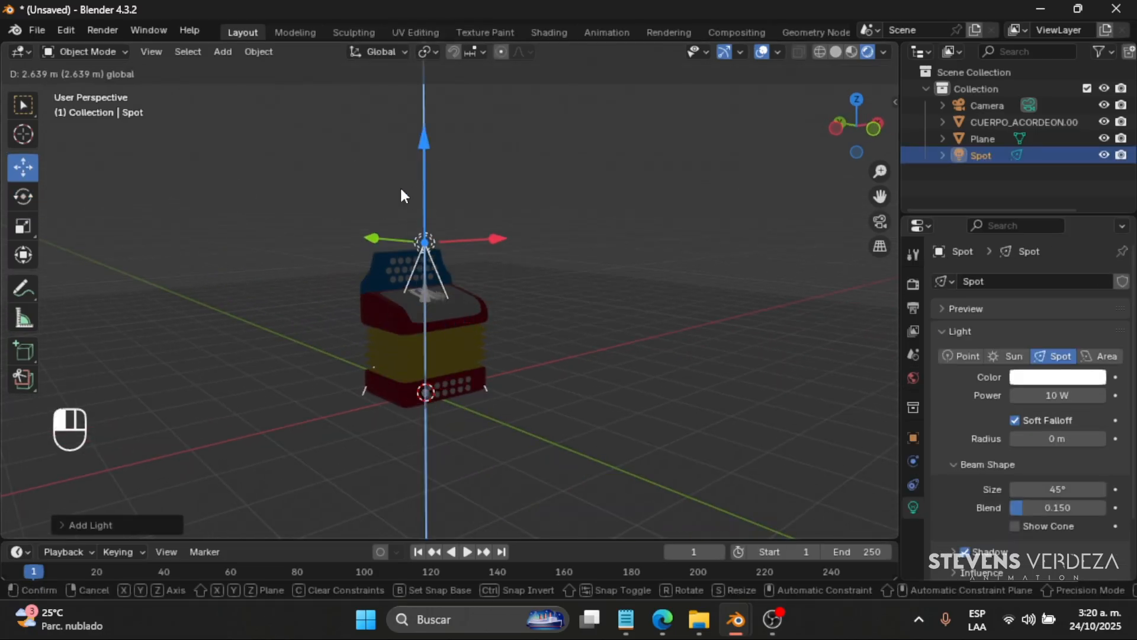
pyautogui.moveTo(427, 257); pyautogui.dragTo(455, 271, button='middle')
pyautogui.moveTo(349, 231); pyautogui.dragTo(592, 236)
pyautogui.moveTo(599, 158); pyautogui.dragTo(611, 452)
pyautogui.scroll(-4, 582, 386)
pyautogui.scroll(-3, 579, 385)
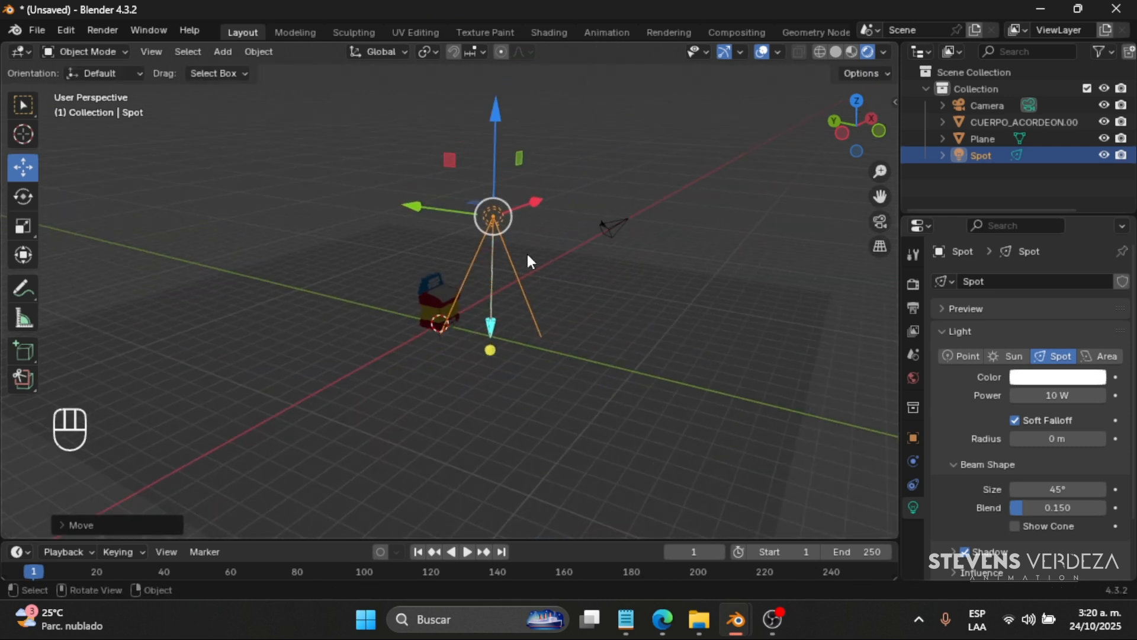
# - Scale the spot light down and raise its power to 133.3 W
pyautogui.press('s')
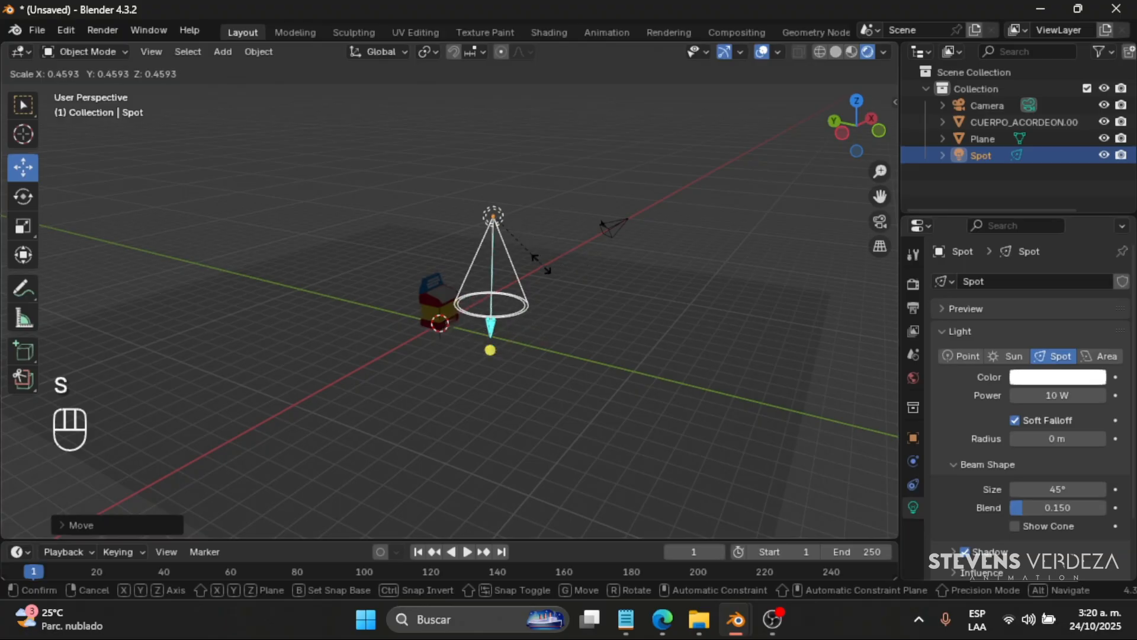
pyautogui.click(513, 300)
pyautogui.scroll(3, 604, 319)
pyautogui.moveTo(1057, 395)
pyautogui.mouseDown()
pyautogui.moveTo(1122, 395)
pyautogui.moveTo(1039, 401)
pyautogui.mouseUp()
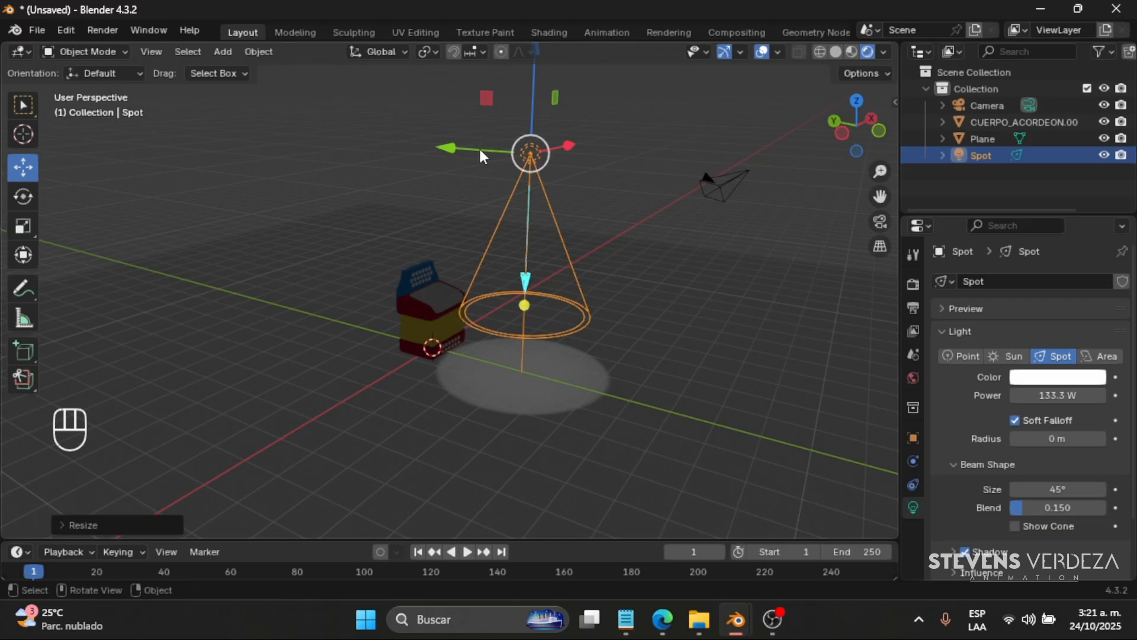
# - Move the spot light farther out in front of the accordion along Y and rotate it freely to aim its beam at the model
pyautogui.moveTo(481, 155); pyautogui.dragTo(535, 261)
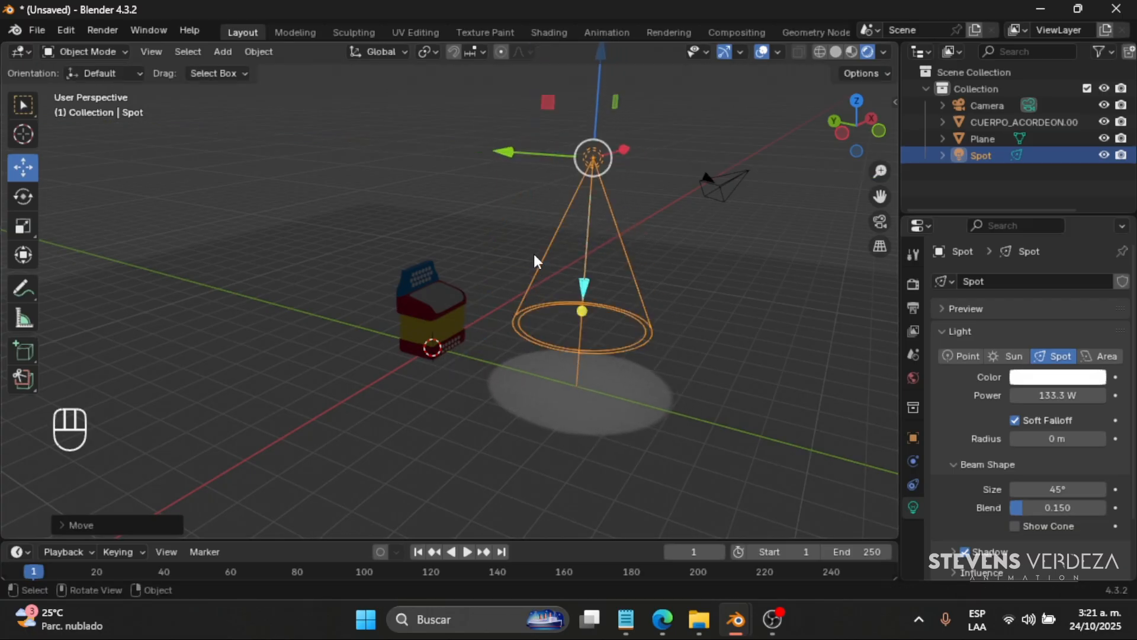
pyautogui.moveTo(535, 260); pyautogui.dragTo(490, 201, button='middle')
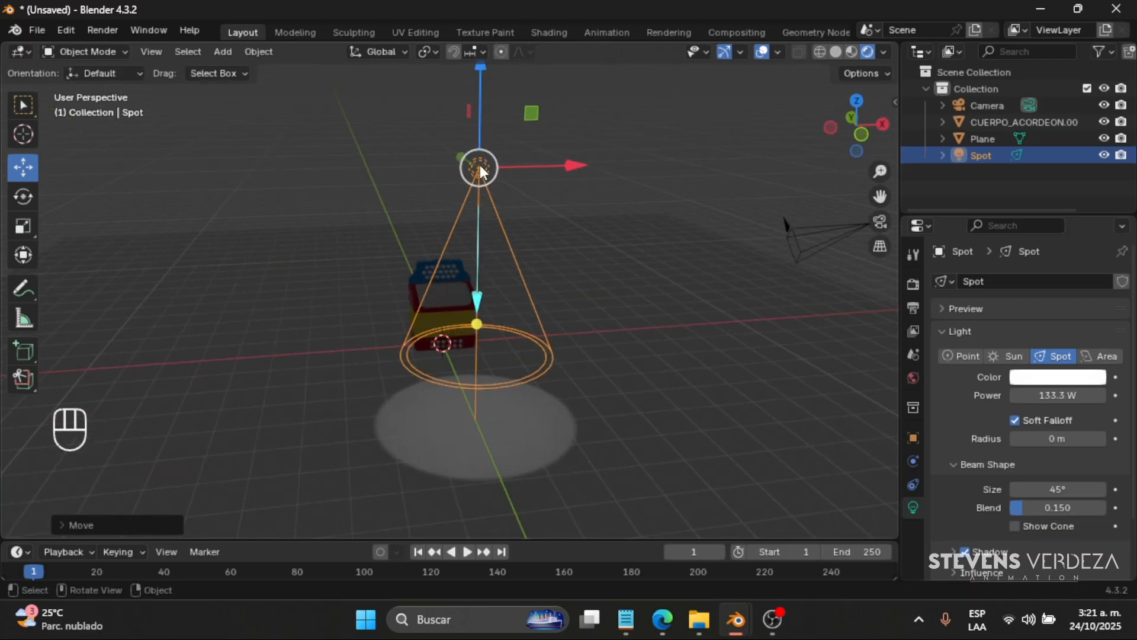
pyautogui.moveTo(480, 168); pyautogui.dragTo(551, 337)
pyautogui.click(17, 200)
pyautogui.moveTo(550, 338); pyautogui.dragTo(451, 366, button='middle')
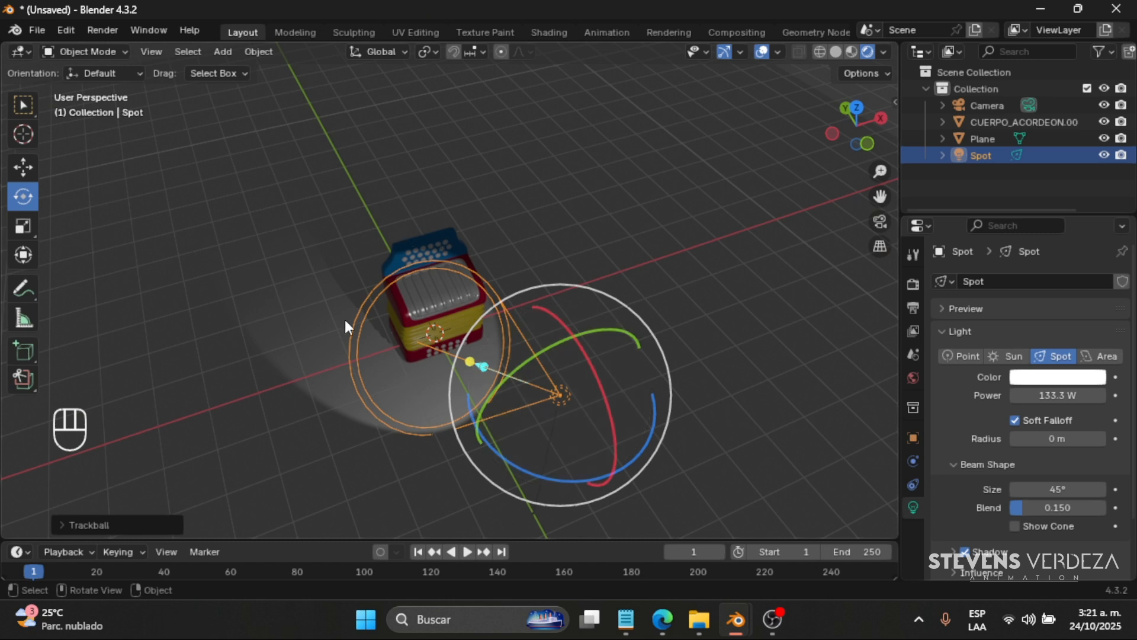
pyautogui.moveTo(588, 297); pyautogui.dragTo(633, 276, button='middle')
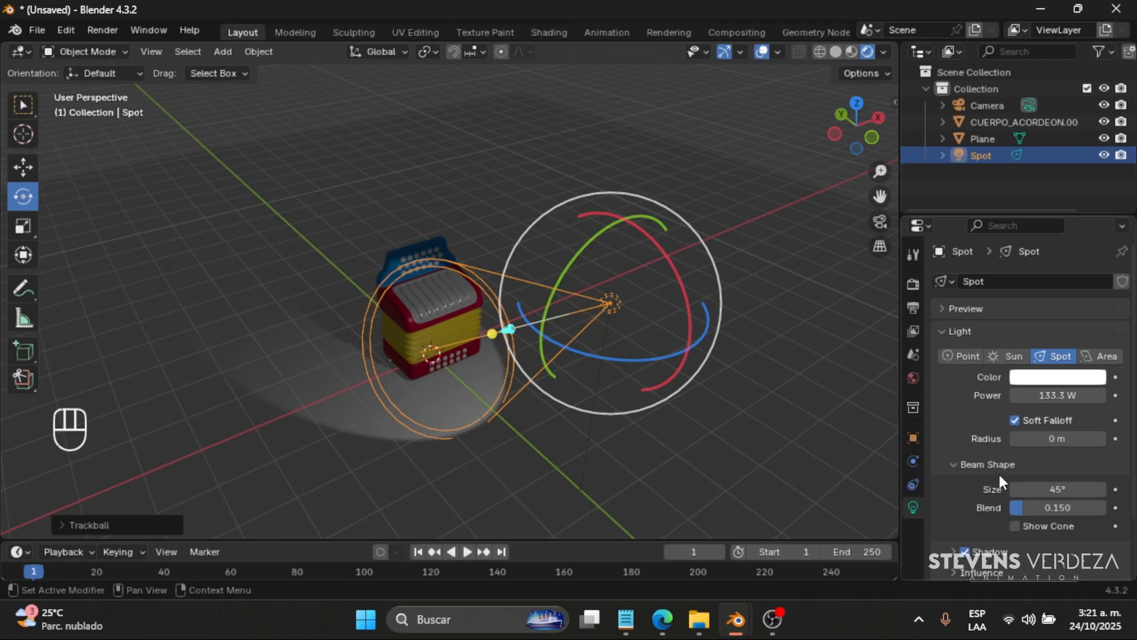
# - Widen the spot light's beam size to 68.3° and raise its power to 200.2 W
pyautogui.click(1031, 491)
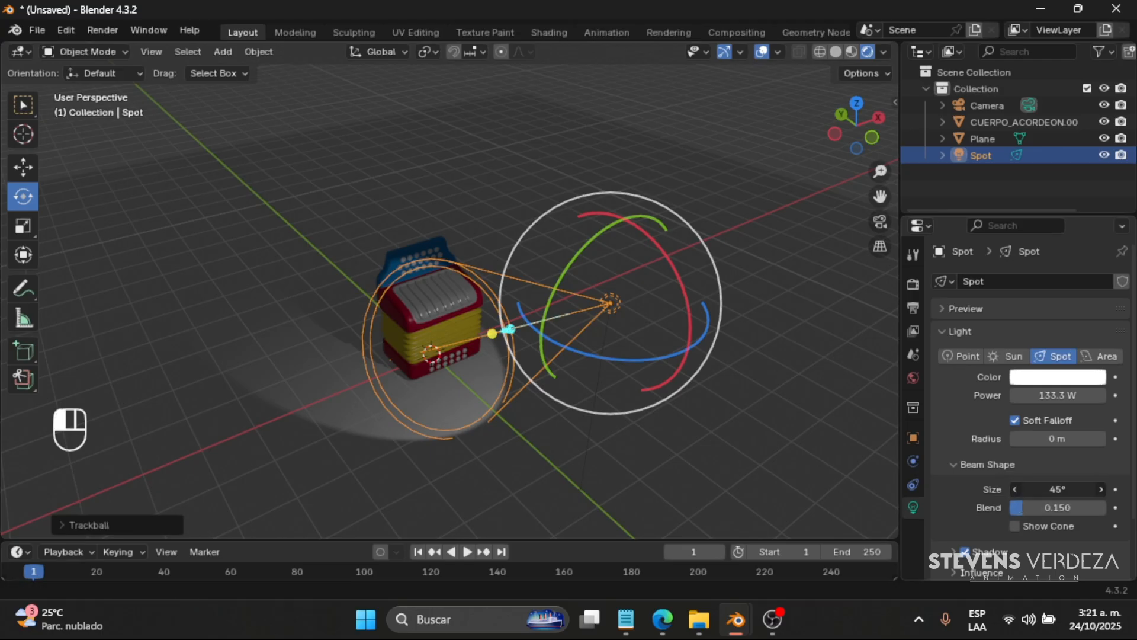
pyautogui.moveTo(1031, 491); pyautogui.dragTo(1075, 490)
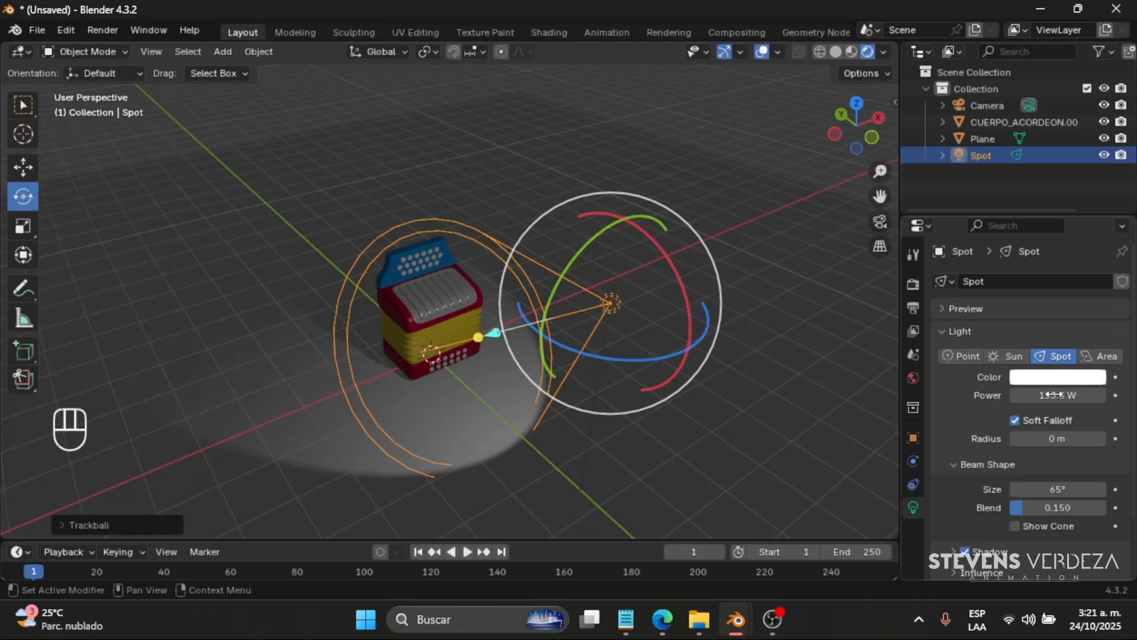
pyautogui.moveTo(1053, 394); pyautogui.dragTo(1061, 395)
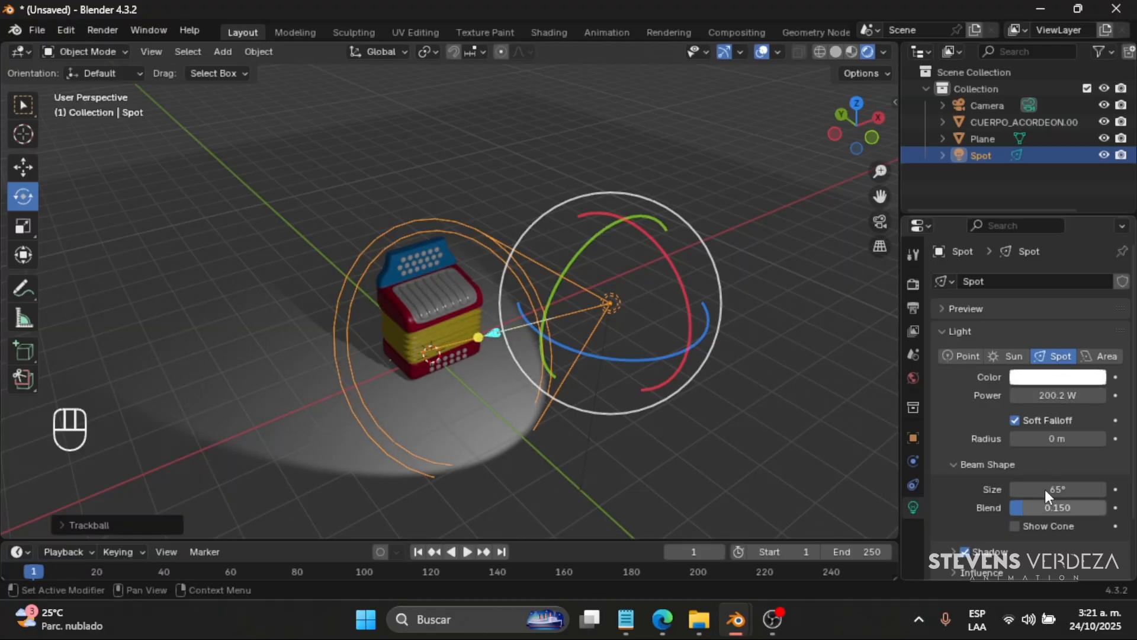
pyautogui.moveTo(1051, 489); pyautogui.dragTo(1050, 492)
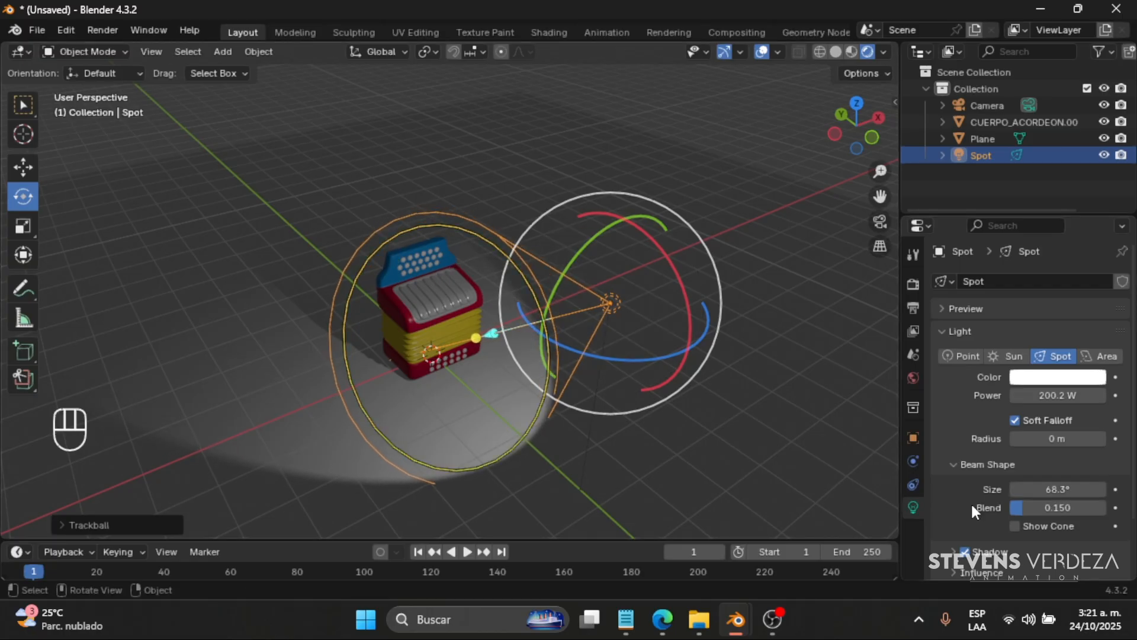
# - Raise the spot light higher beside the accordion and rotate it freely to re-aim its beam at the model
pyautogui.click(23, 167)
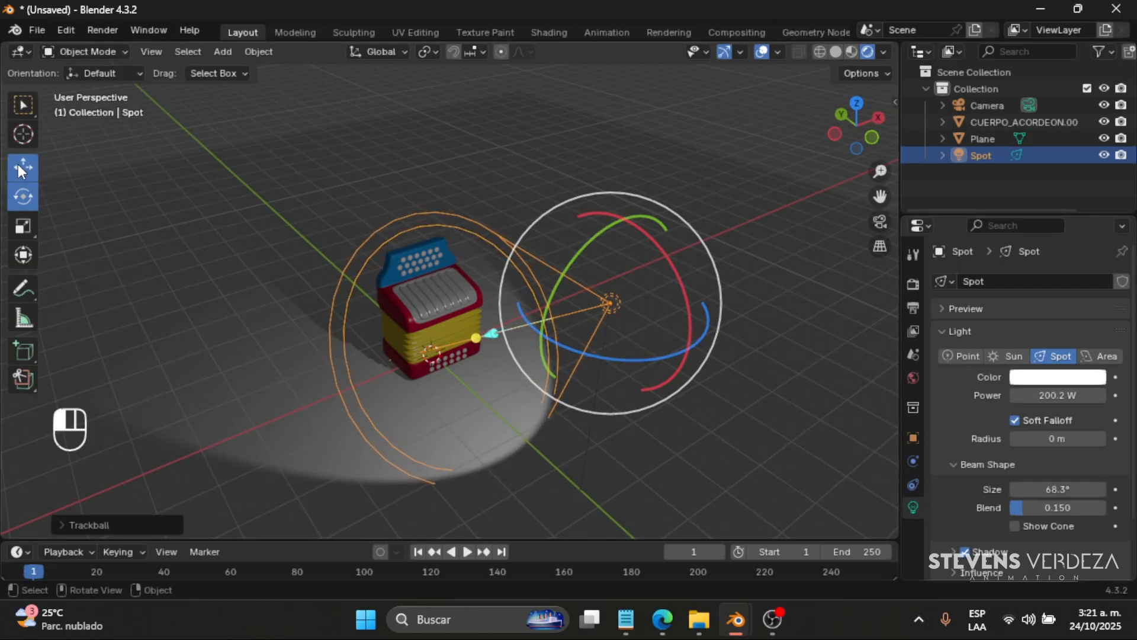
pyautogui.moveTo(563, 277); pyautogui.dragTo(549, 299)
pyautogui.moveTo(649, 254); pyautogui.dragTo(712, 225)
pyautogui.moveTo(10, 143); pyautogui.dragTo(9, 142)
pyautogui.click(24, 196)
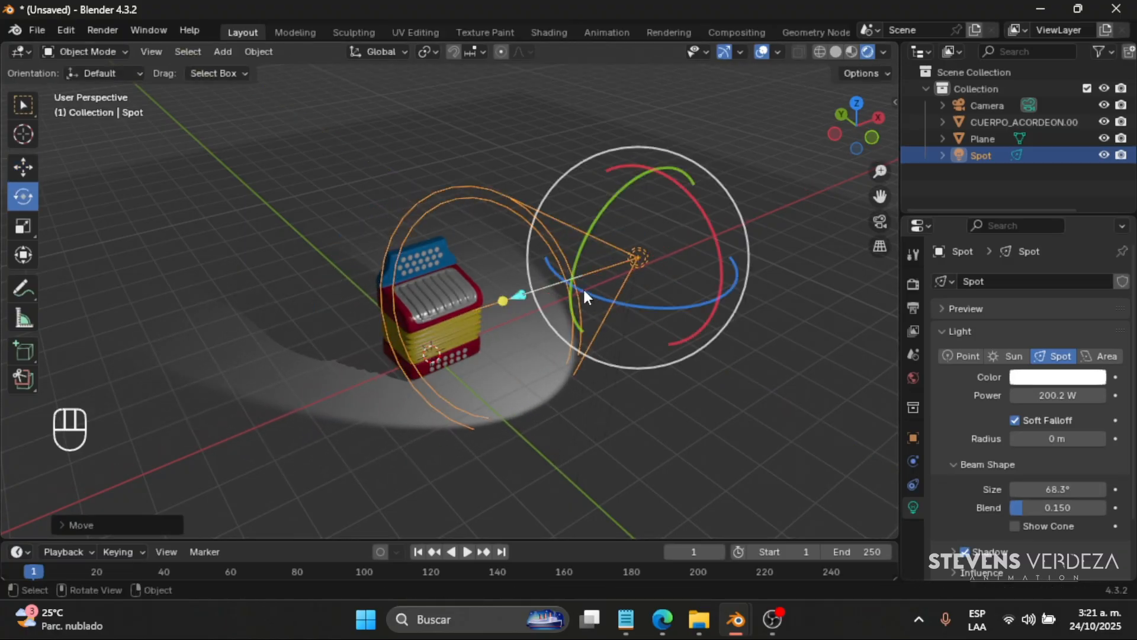
pyautogui.moveTo(583, 286)
pyautogui.mouseDown(button='middle')
pyautogui.moveTo(554, 294)
pyautogui.moveTo(583, 293)
pyautogui.mouseUp(button='middle')
pyautogui.moveTo(583, 292)
pyautogui.mouseDown()
pyautogui.moveTo(599, 257)
pyautogui.moveTo(599, 297)
pyautogui.moveTo(585, 293)
pyautogui.moveTo(593, 283)
pyautogui.mouseUp()
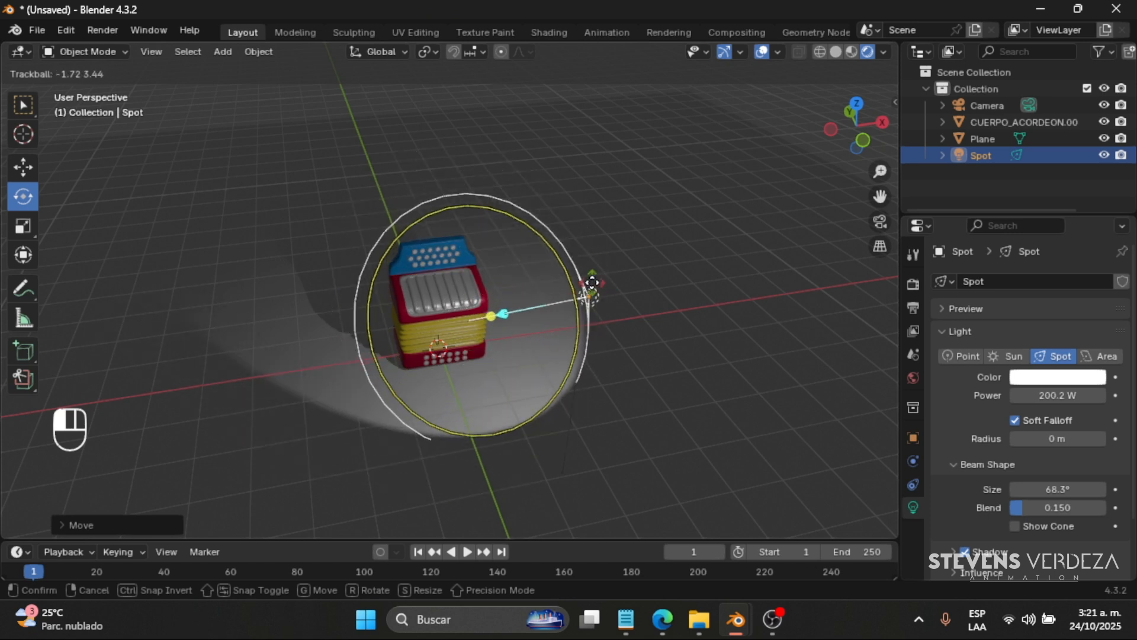
pyautogui.moveTo(490, 309); pyautogui.dragTo(490, 309)
pyautogui.moveTo(490, 309); pyautogui.dragTo(489, 375, button='middle')
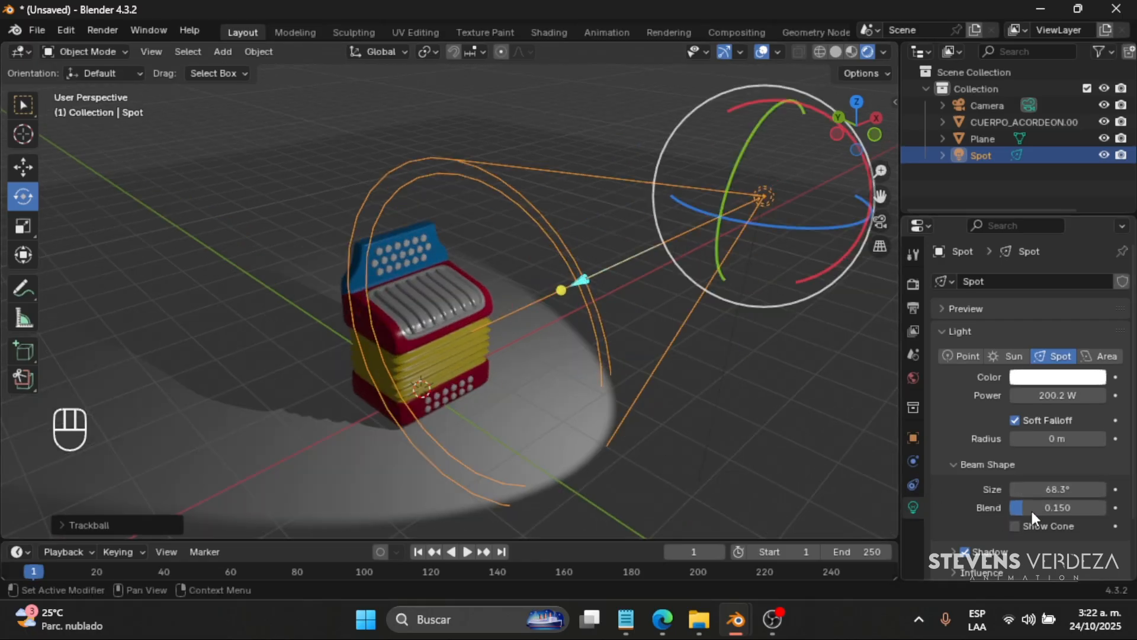
# - Test the spot beam's blend at 0.819 and 0.000, and settle on a beam size of 69.8° with a blend of 0.653
pyautogui.moveTo(1030, 509); pyautogui.dragTo(1089, 509)
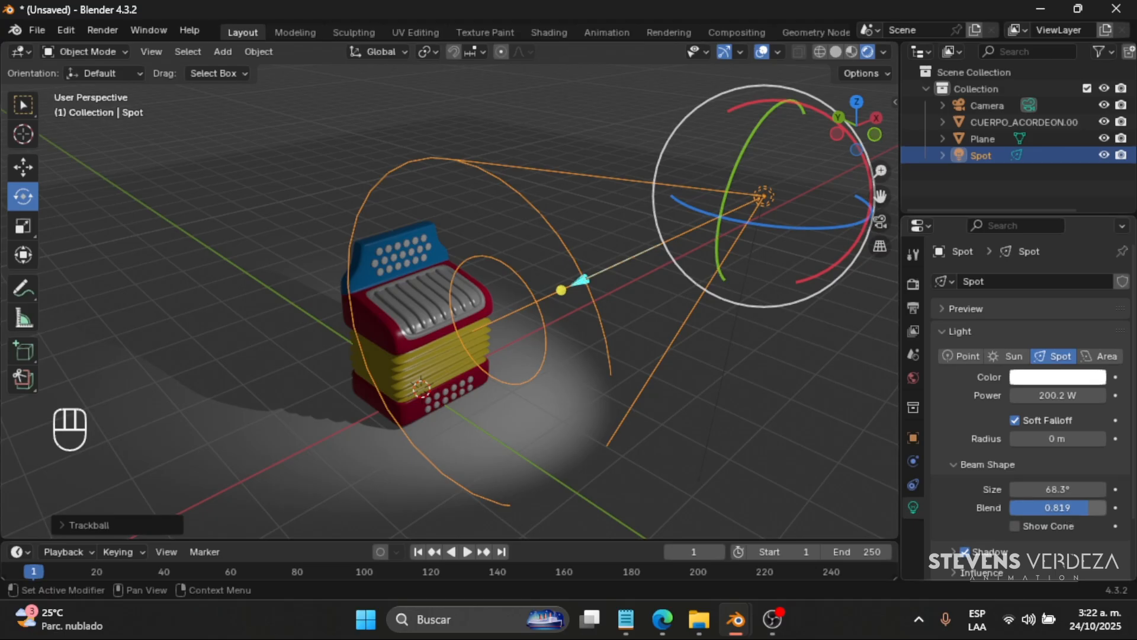
pyautogui.moveTo(1064, 511); pyautogui.dragTo(985, 511)
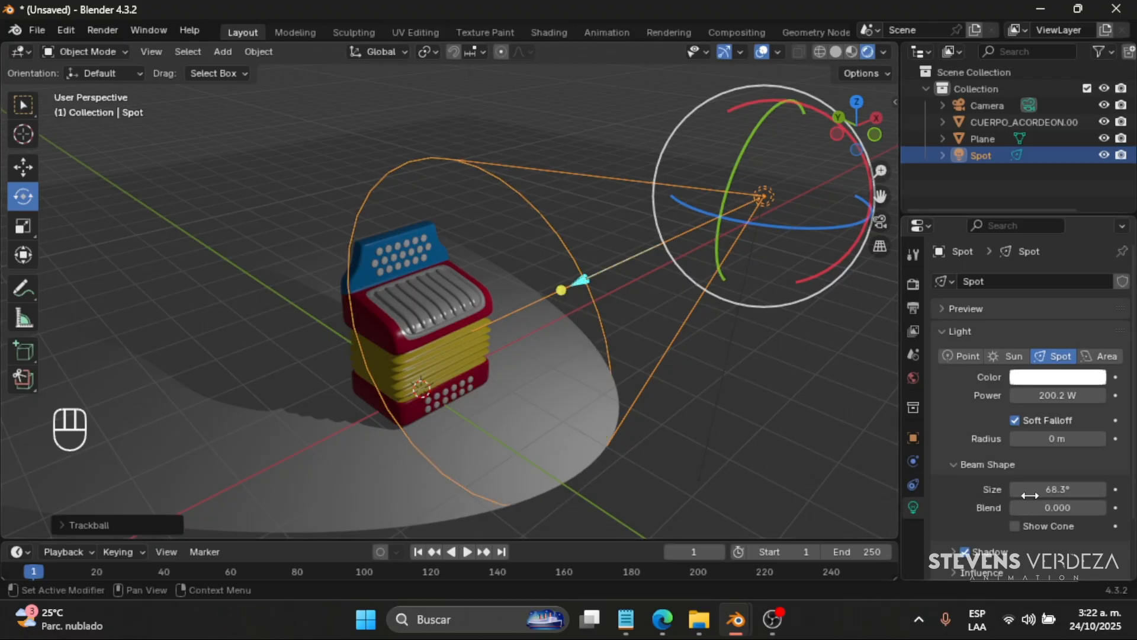
pyautogui.moveTo(1054, 489); pyautogui.dragTo(1093, 507)
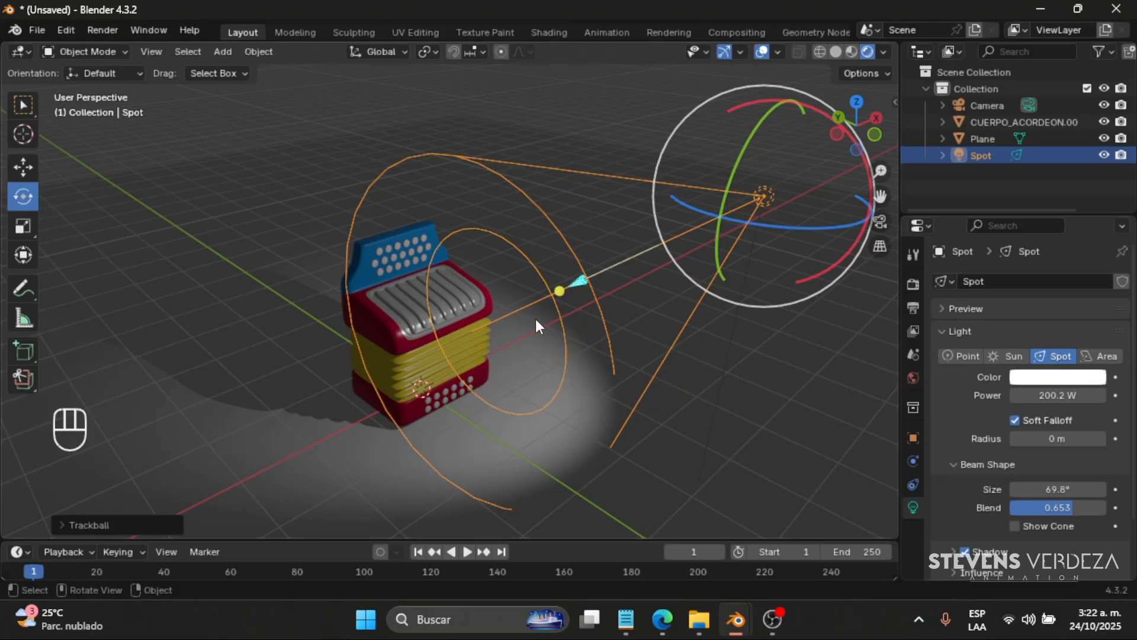
# - In top view, shift the spot light across the ground plane to one side of the accordion and rotate it back toward the model
pyautogui.moveTo(798, 187); pyautogui.dragTo(759, 245)
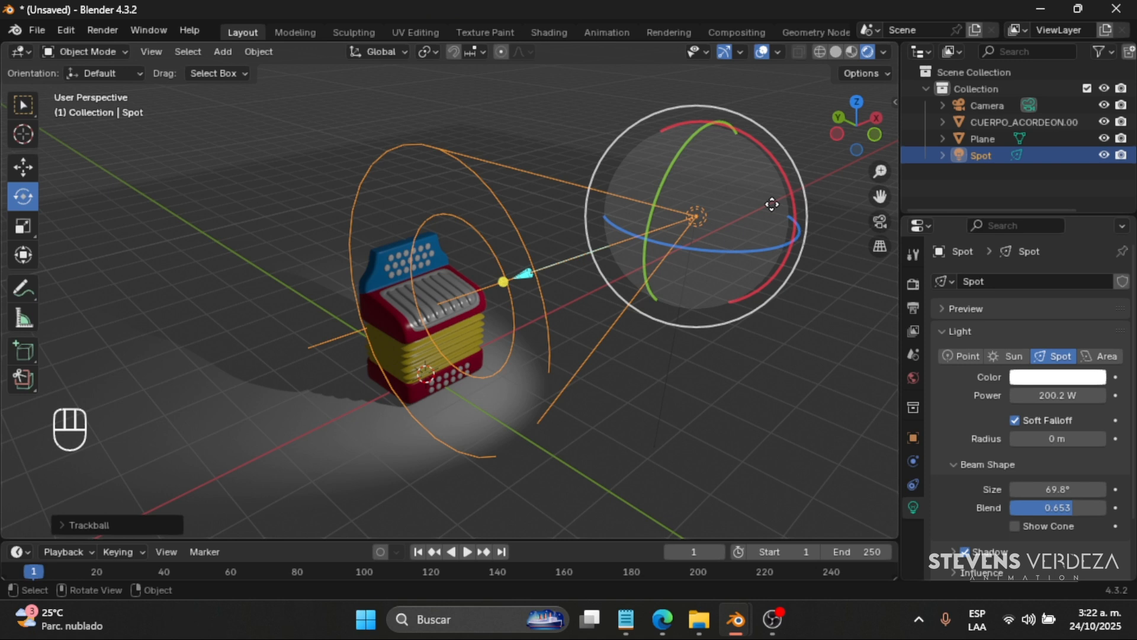
pyautogui.click(33, 170)
pyautogui.moveTo(451, 308); pyautogui.dragTo(470, 329, button='middle')
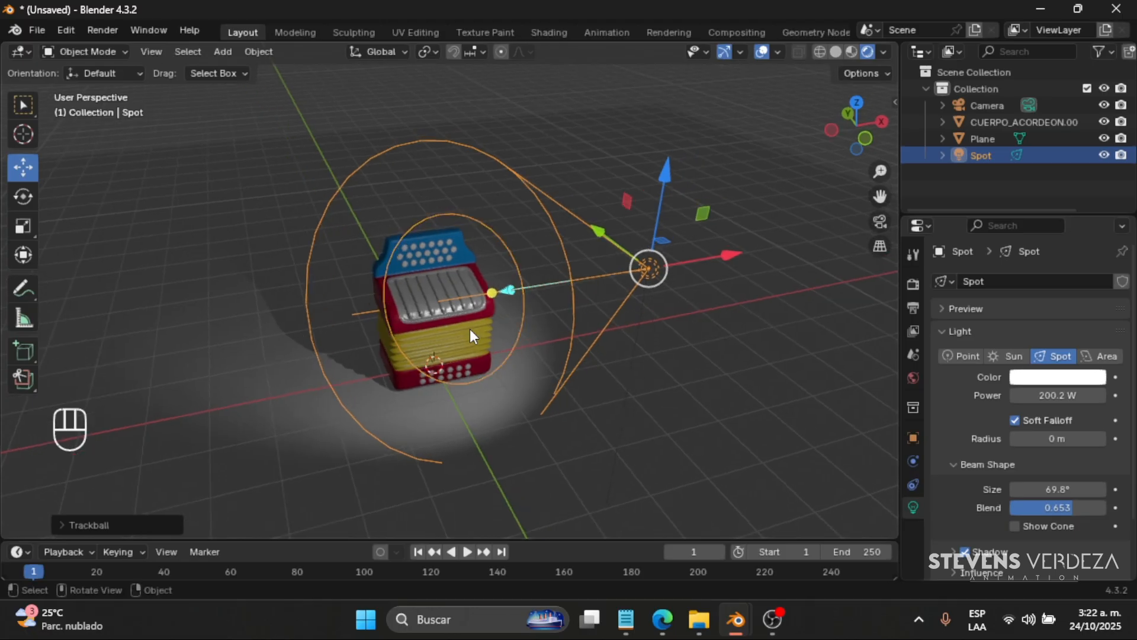
pyautogui.press('KP_7')
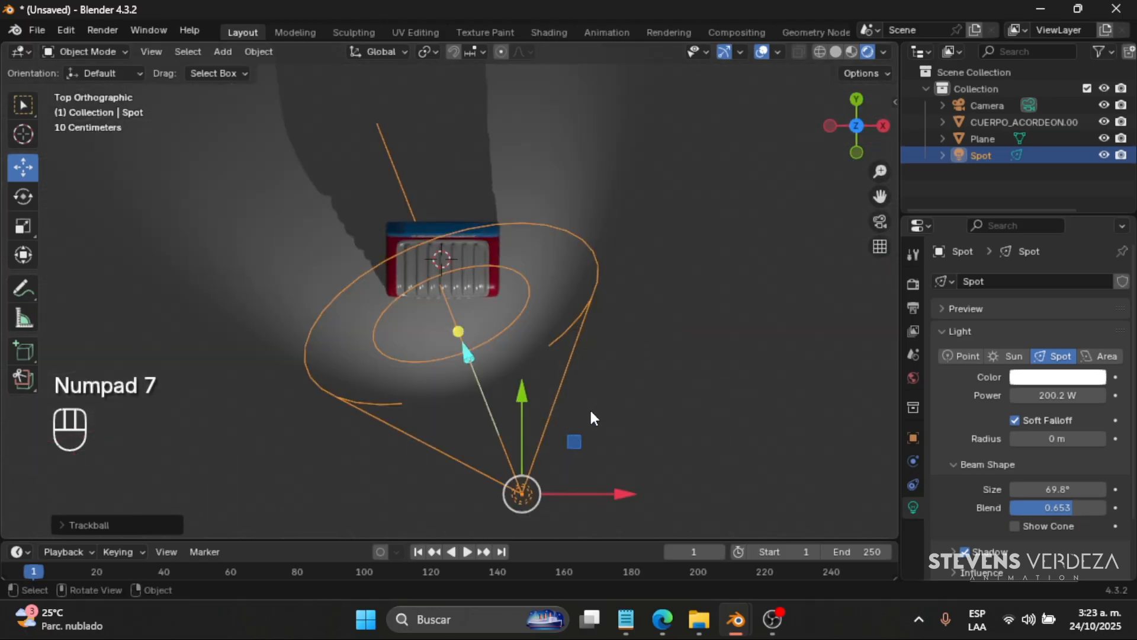
pyautogui.moveTo(574, 442); pyautogui.dragTo(631, 365)
pyautogui.press('r')
pyautogui.click(827, 327)
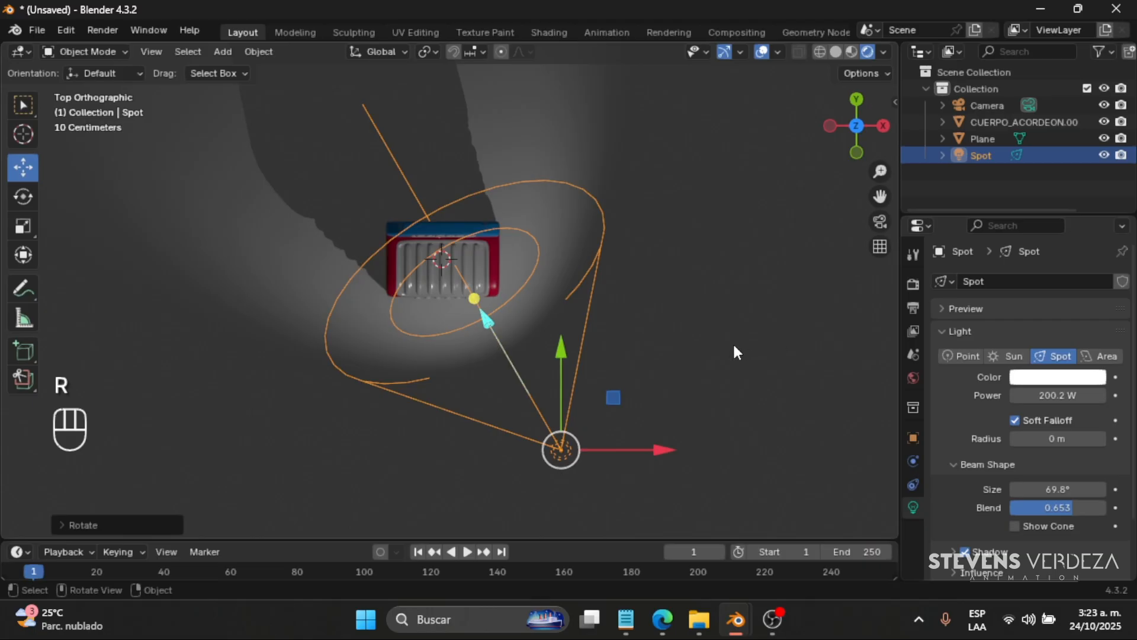
# - Duplicate the spot light along X to the accordion's opposite side and rotate the copy to face the model
pyautogui.hotkey('shift', 'd')
pyautogui.press('y')
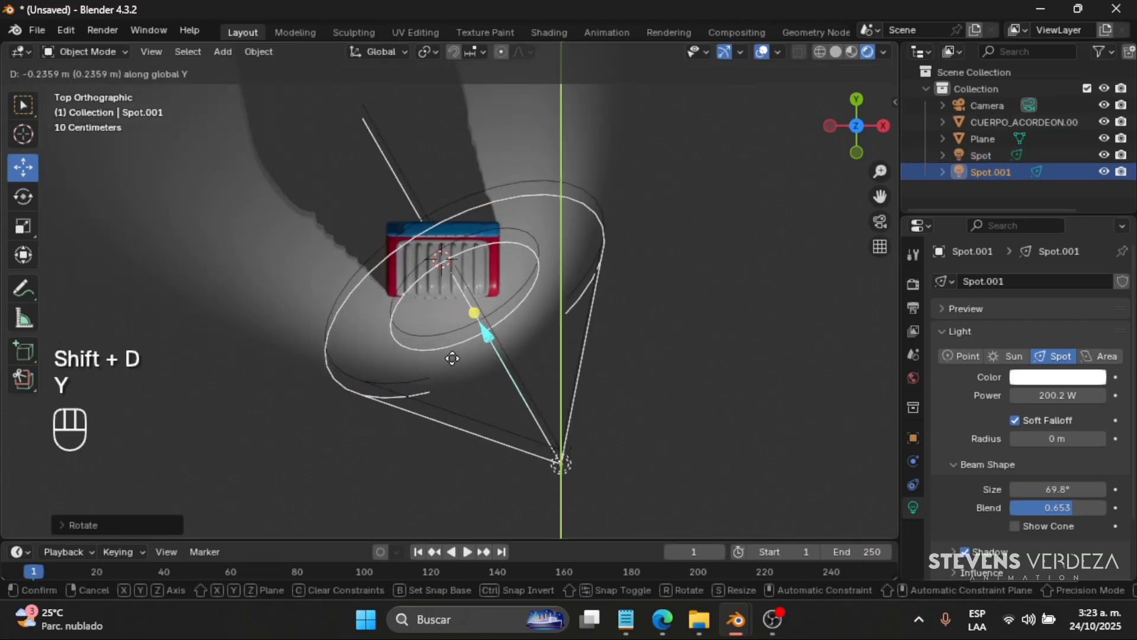
pyautogui.press('x')
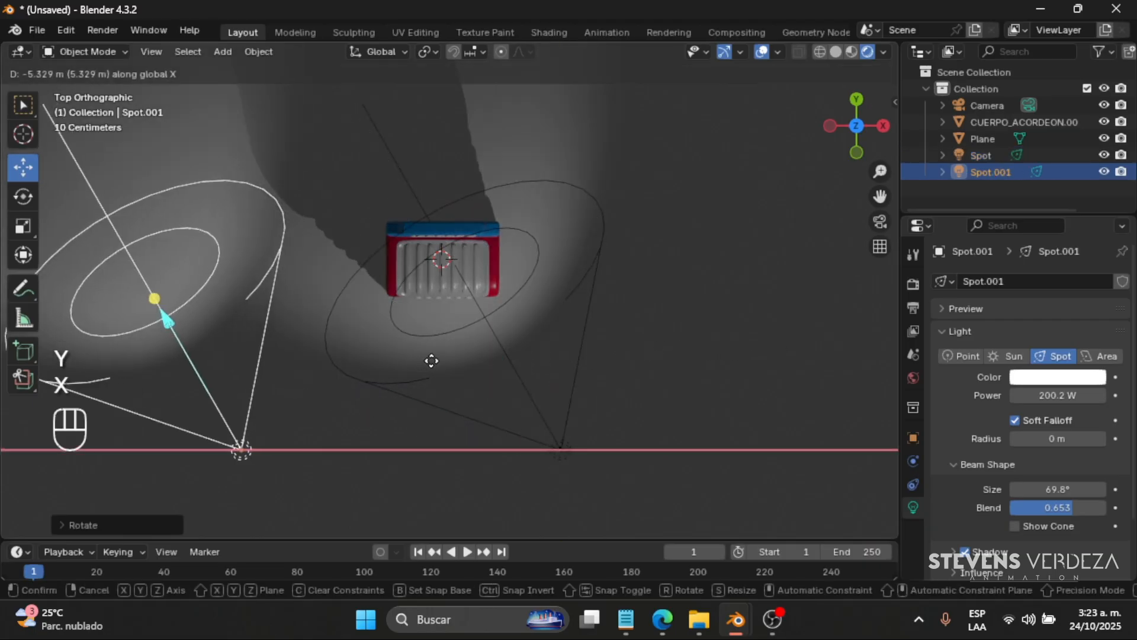
pyautogui.click(644, 237)
pyautogui.press('r')
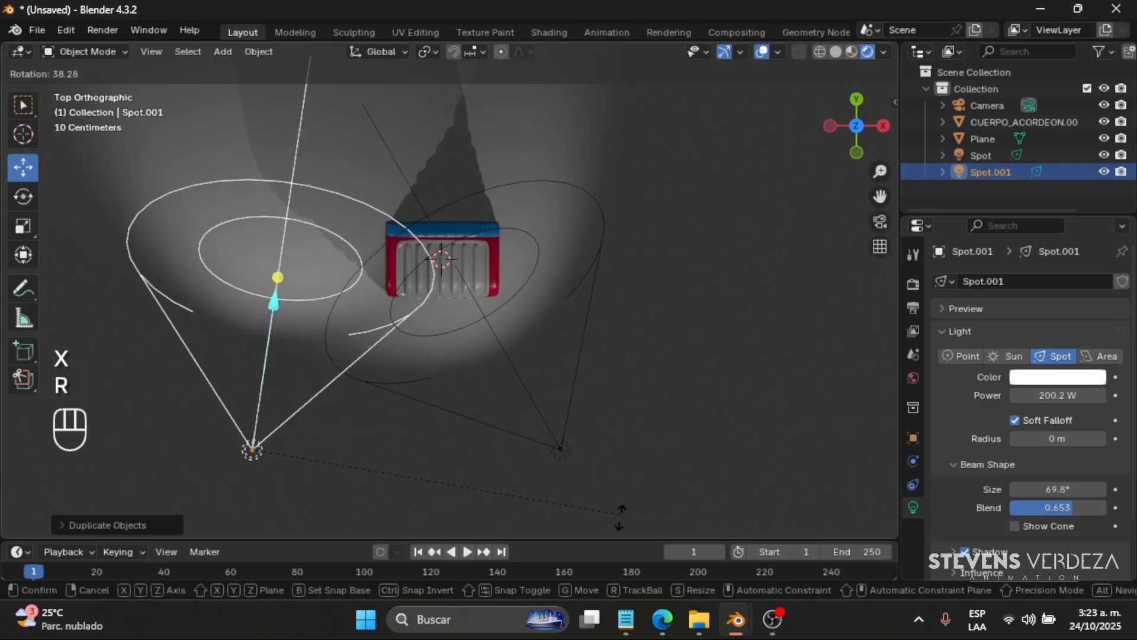
pyautogui.click(589, 142)
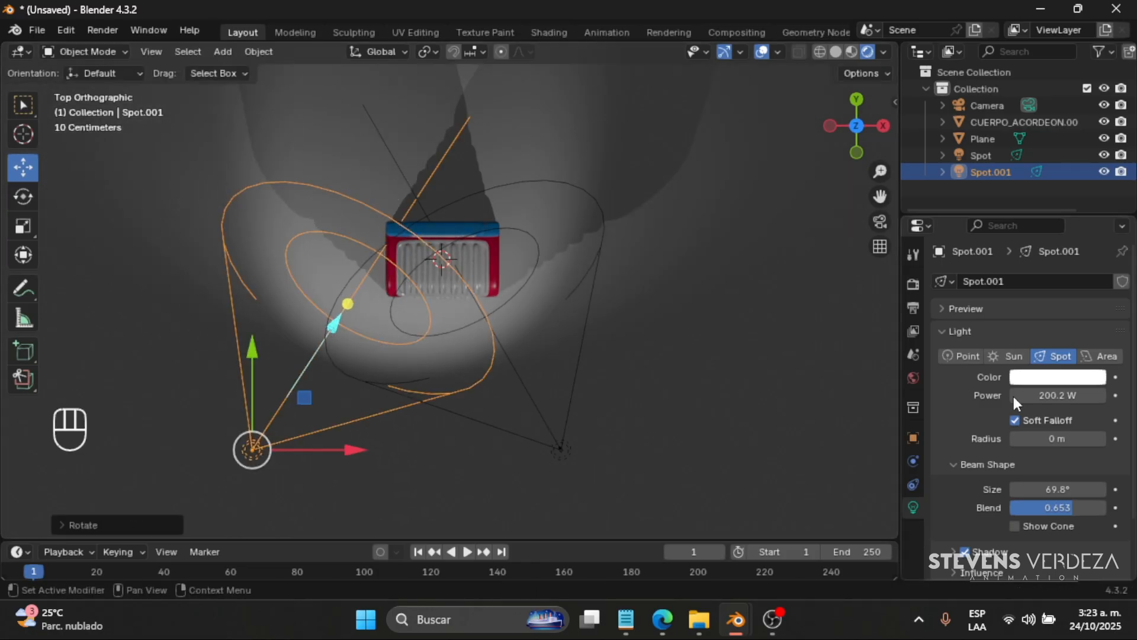
# - Change the duplicated spot light's colour to a fully saturated blue
pyautogui.click(1042, 377)
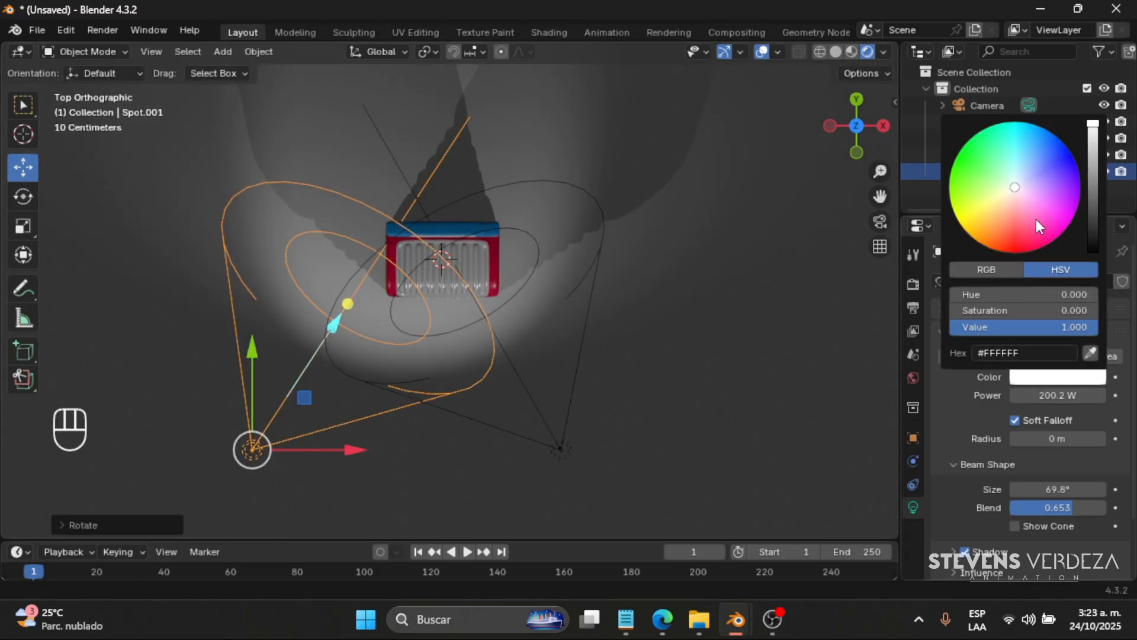
pyautogui.click(1070, 157)
pyautogui.moveTo(543, 194); pyautogui.dragTo(552, 145, button='middle')
pyautogui.scroll(1, 610, 236)
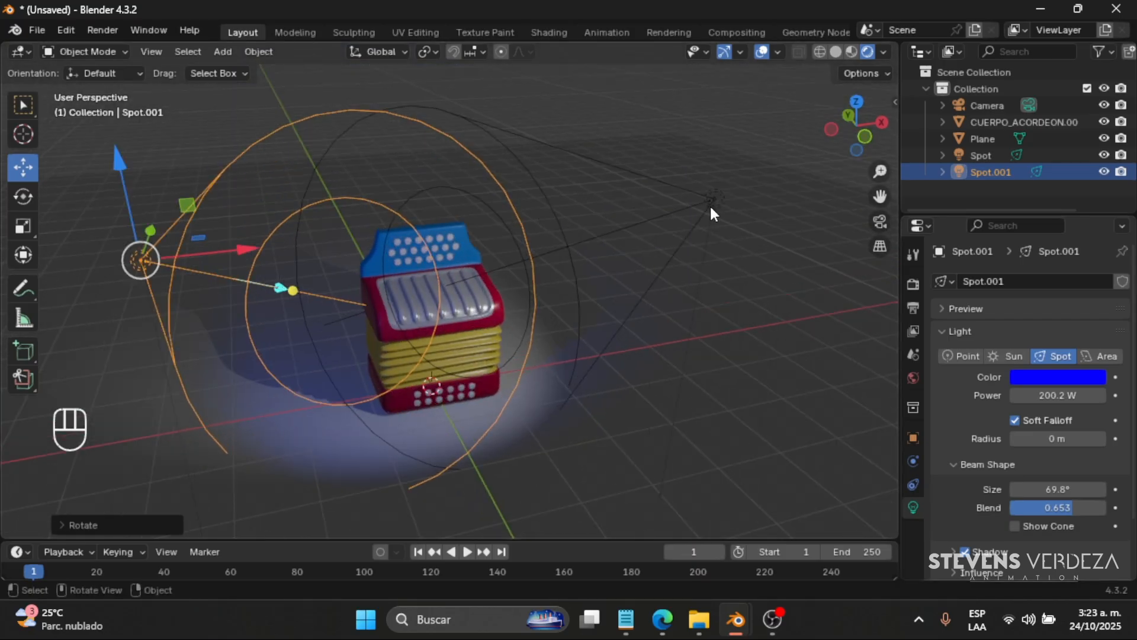
# - Set the original spot light's colour to yellow-green #C9FF00 and inspect the mixed lighting on the accordion
pyautogui.click(709, 204)
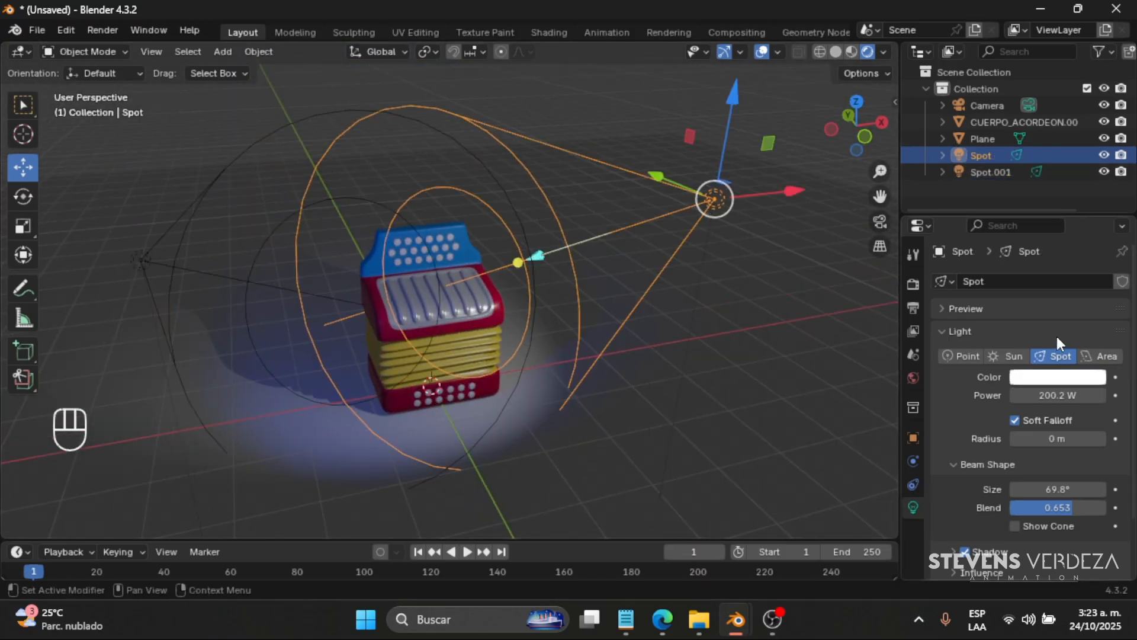
pyautogui.click(1054, 379)
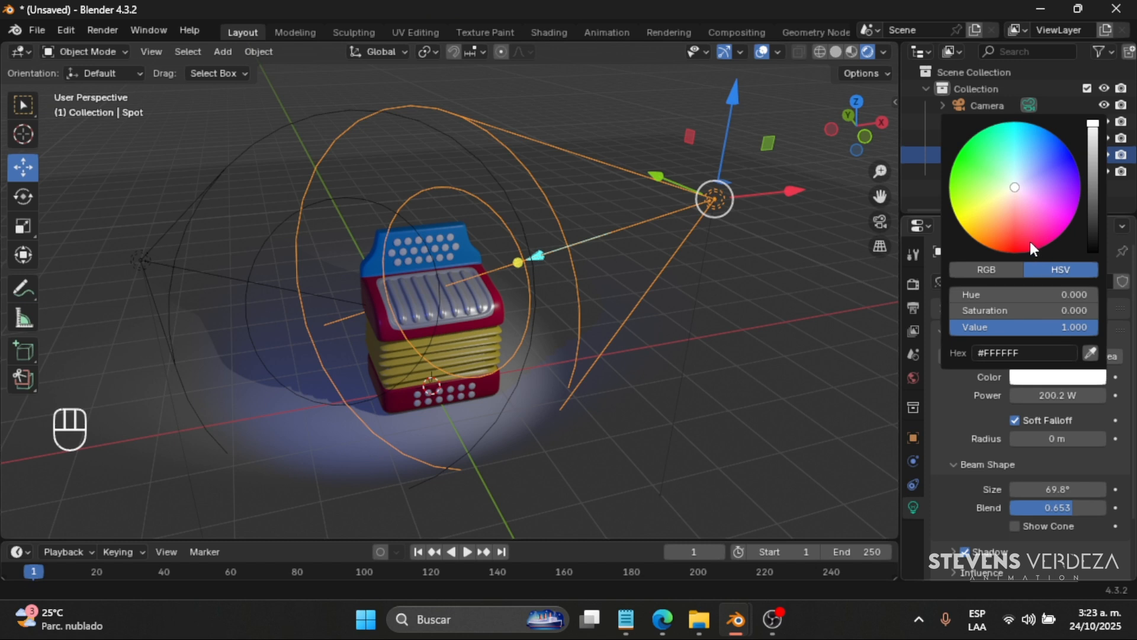
pyautogui.moveTo(1015, 187)
pyautogui.mouseDown()
pyautogui.moveTo(1014, 240)
pyautogui.moveTo(1043, 188)
pyautogui.moveTo(971, 171)
pyautogui.moveTo(952, 206)
pyautogui.mouseUp()
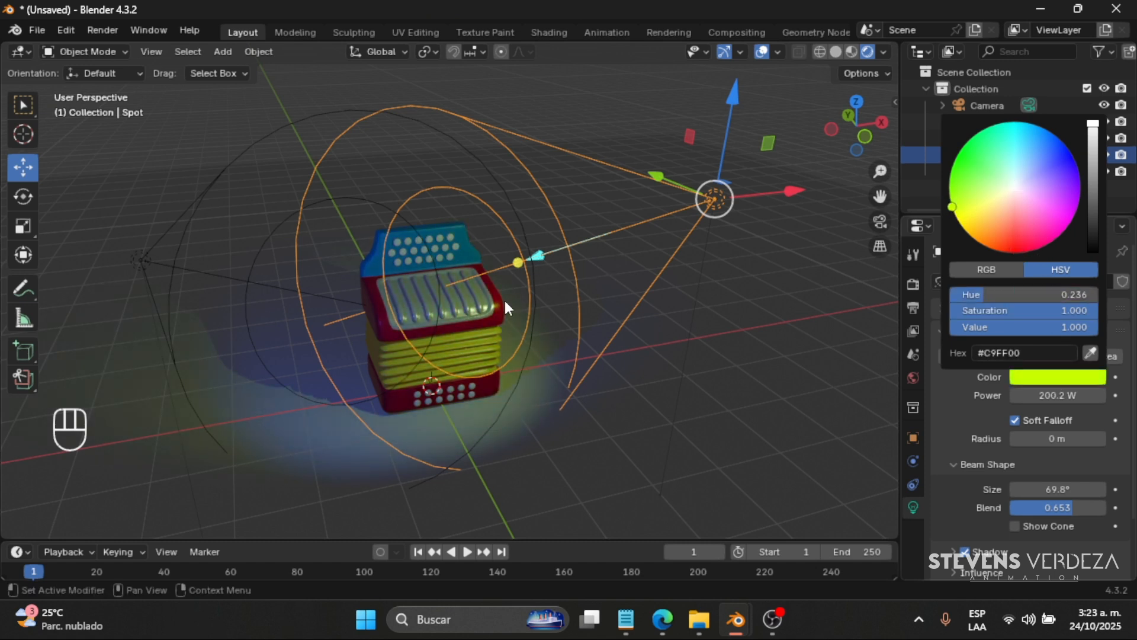
pyautogui.scroll(4, 488, 325)
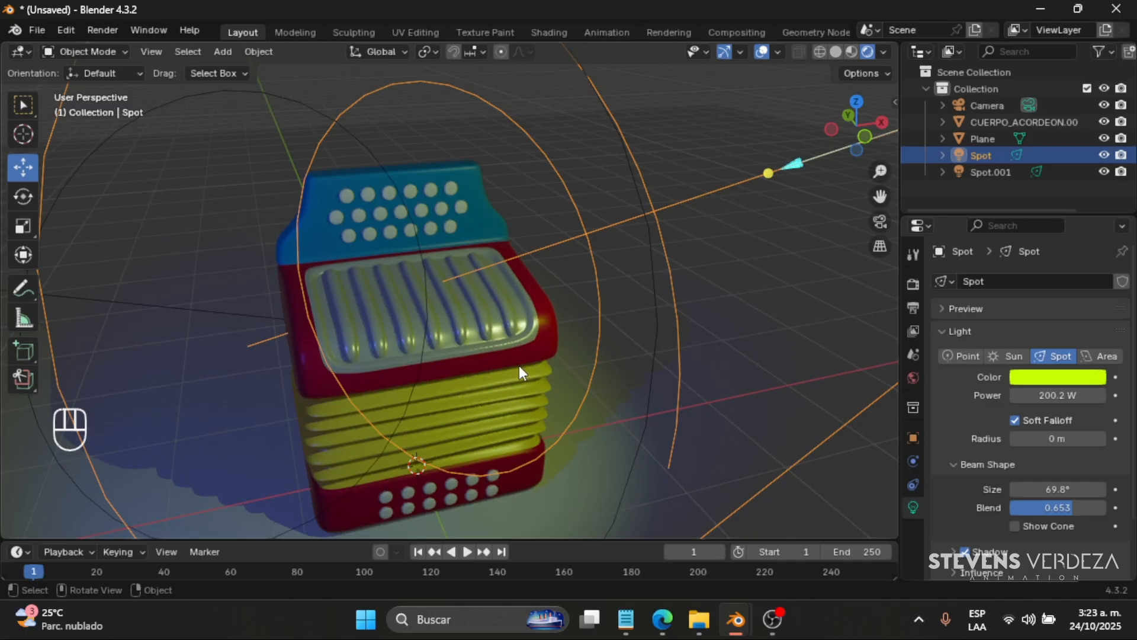
pyautogui.scroll(-4, 519, 365)
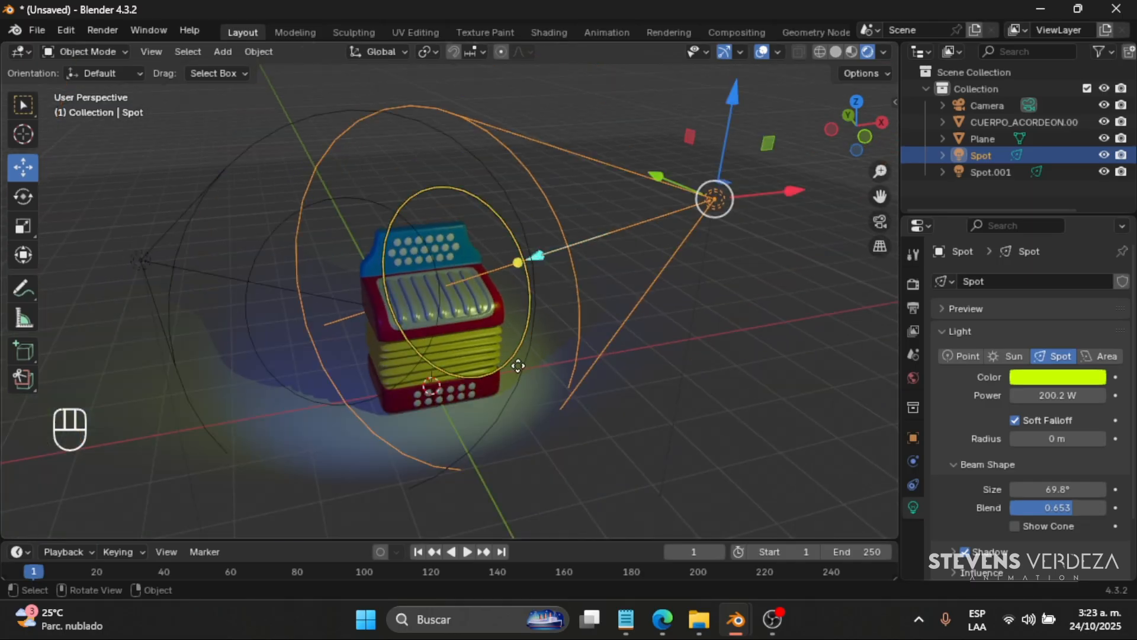
# - Delete both spot lights from the scene
pyautogui.press('Delete')
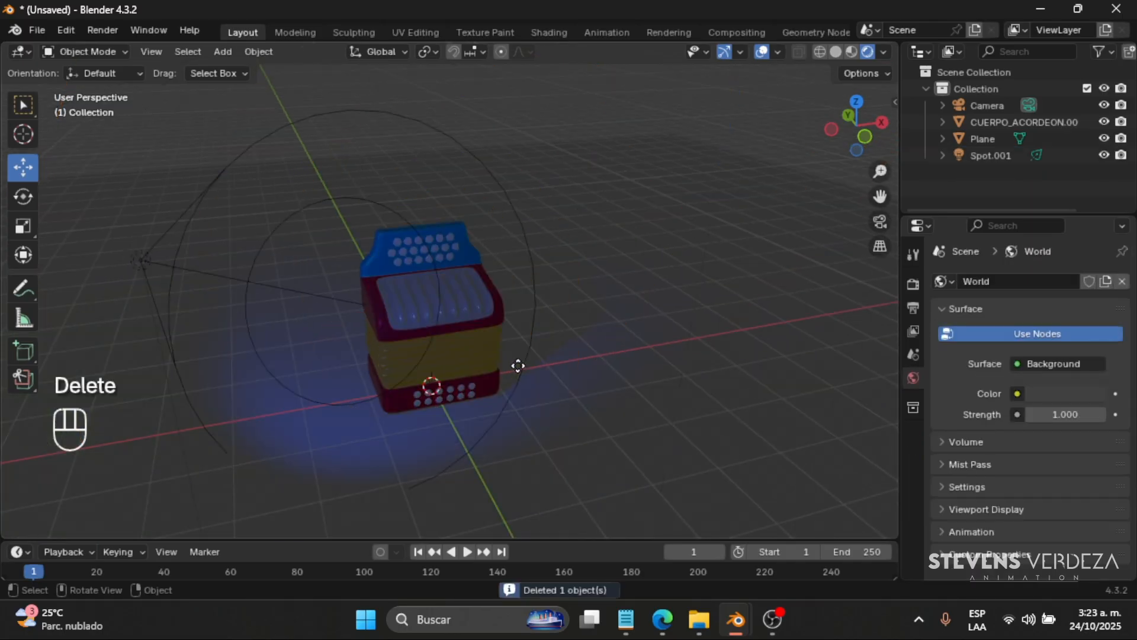
pyautogui.click(142, 260)
pyautogui.press('Delete')
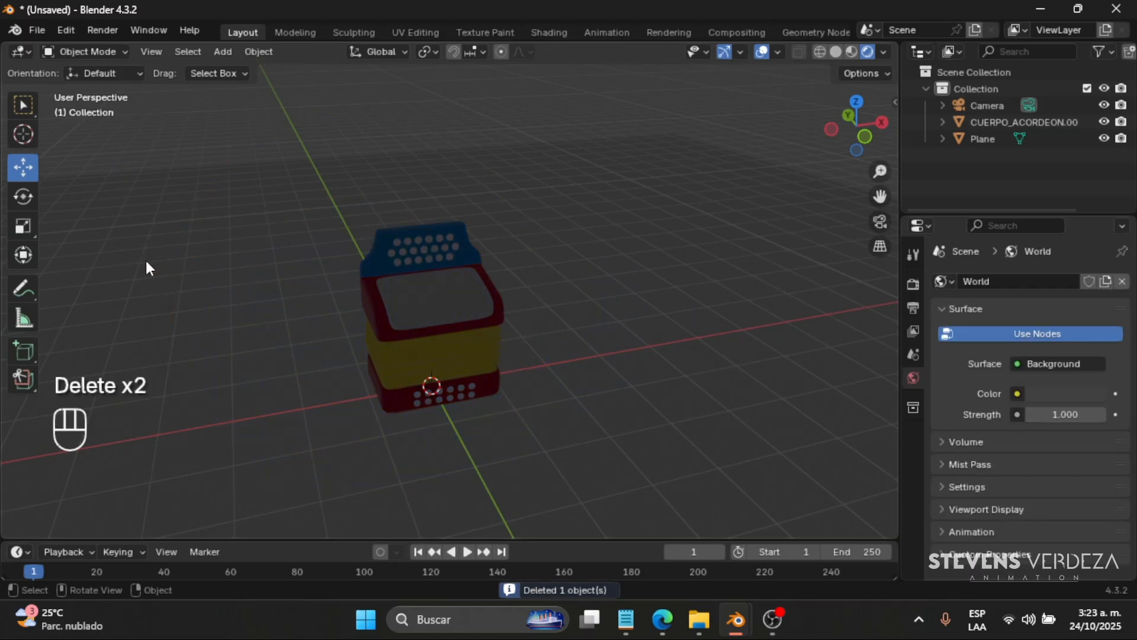
# - Add an area light to the scene and raise it along Z above the accordion
pyautogui.hotkey('shift', 'a')
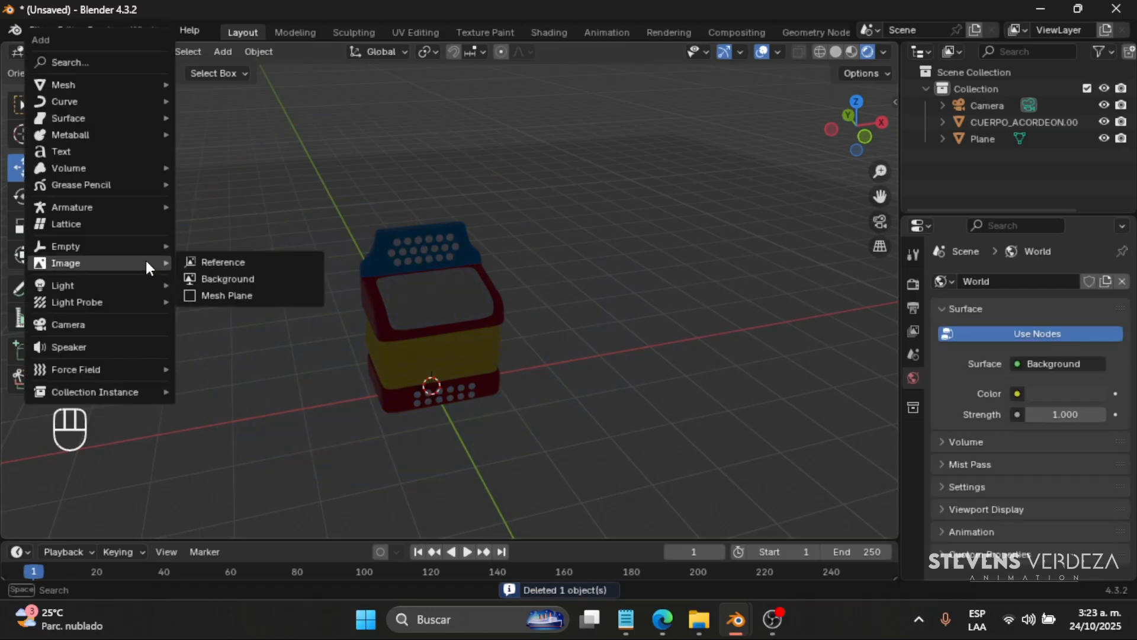
pyautogui.hotkey('shift', 'a')
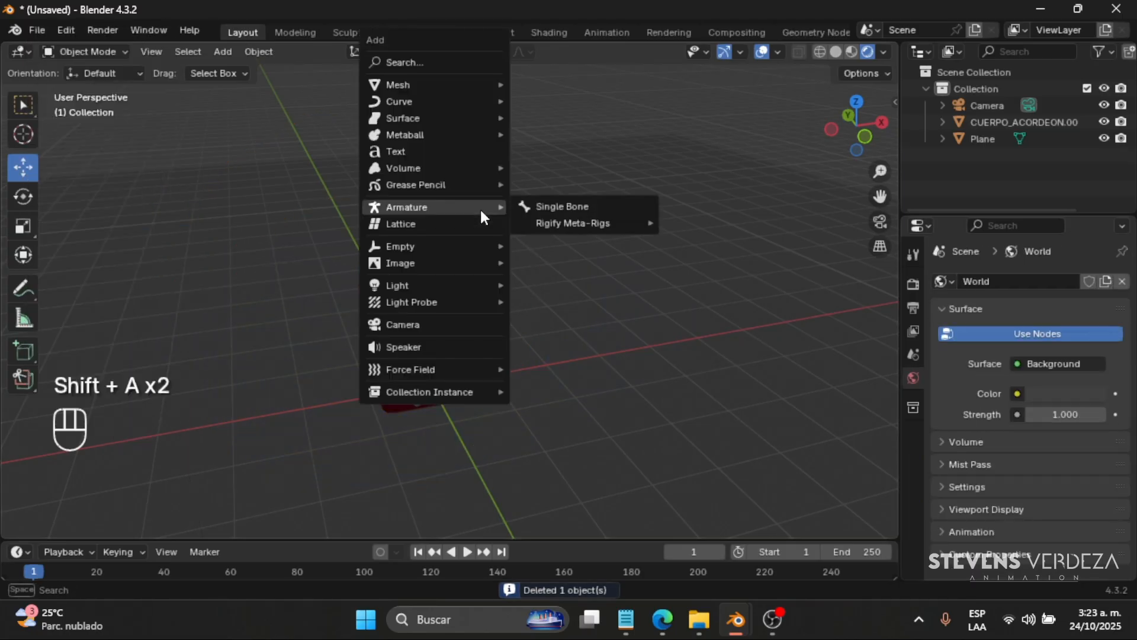
pyautogui.moveTo(462, 299)
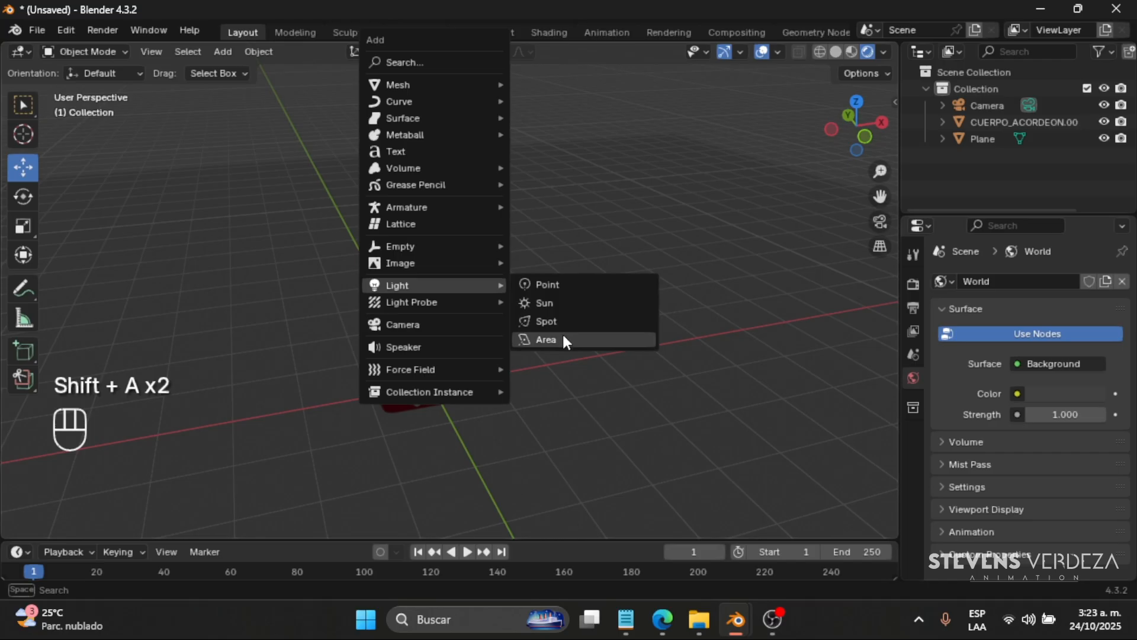
pyautogui.click(563, 334)
pyautogui.moveTo(431, 278); pyautogui.dragTo(434, 69)
pyautogui.moveTo(497, 263); pyautogui.dragTo(581, 287, button='middle')
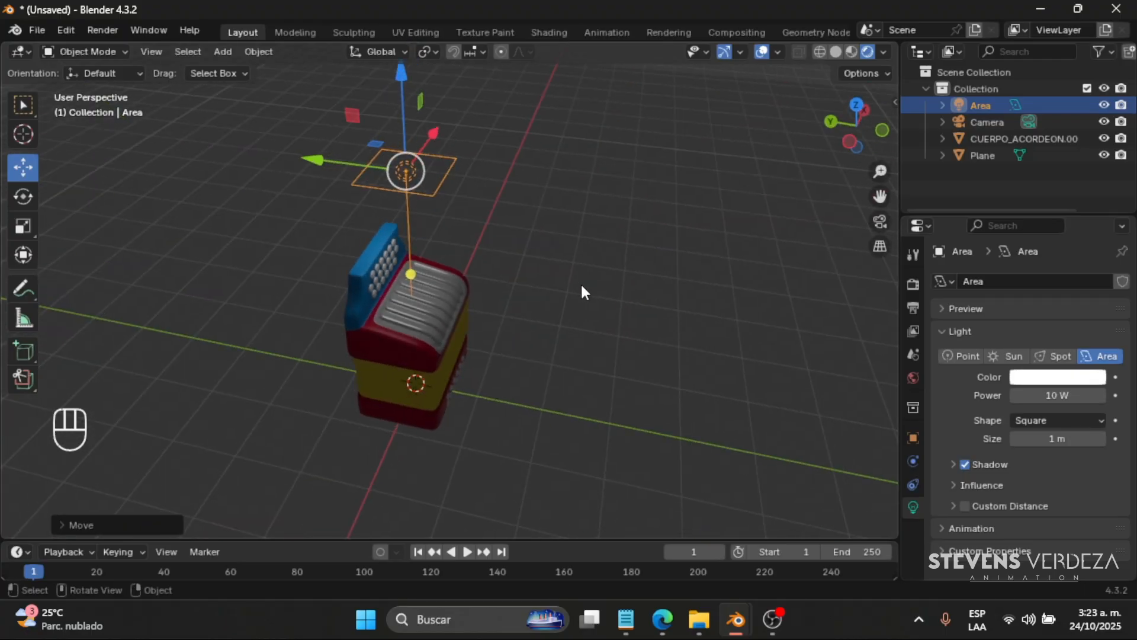
# - Scale up the area light above the accordion and set its power to 68.6 W
pyautogui.press('s')
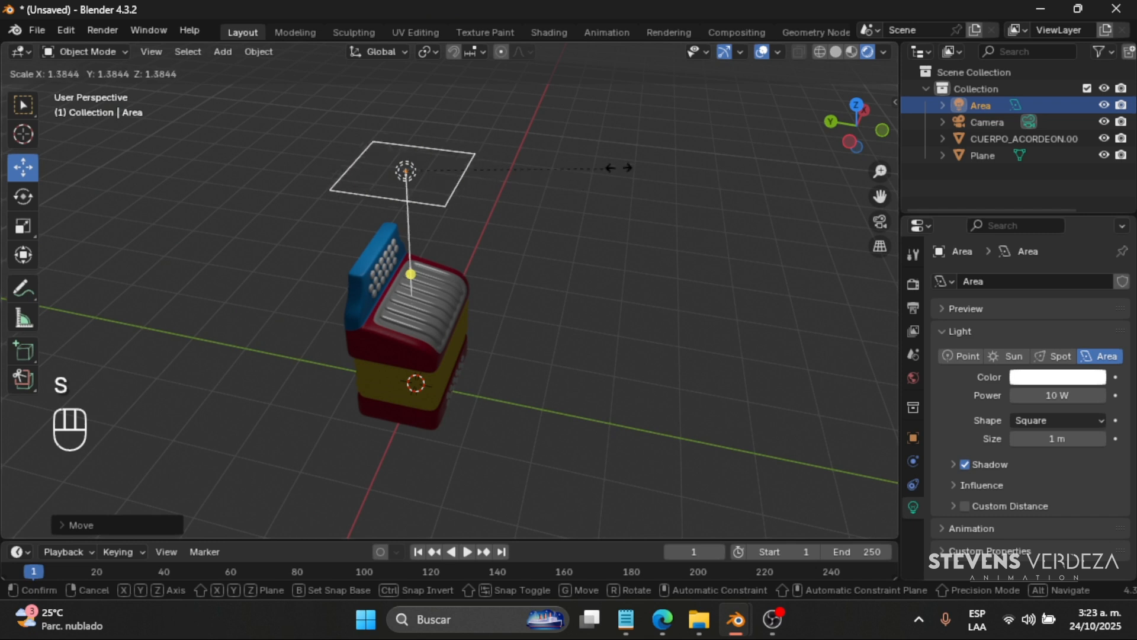
pyautogui.click(833, 95)
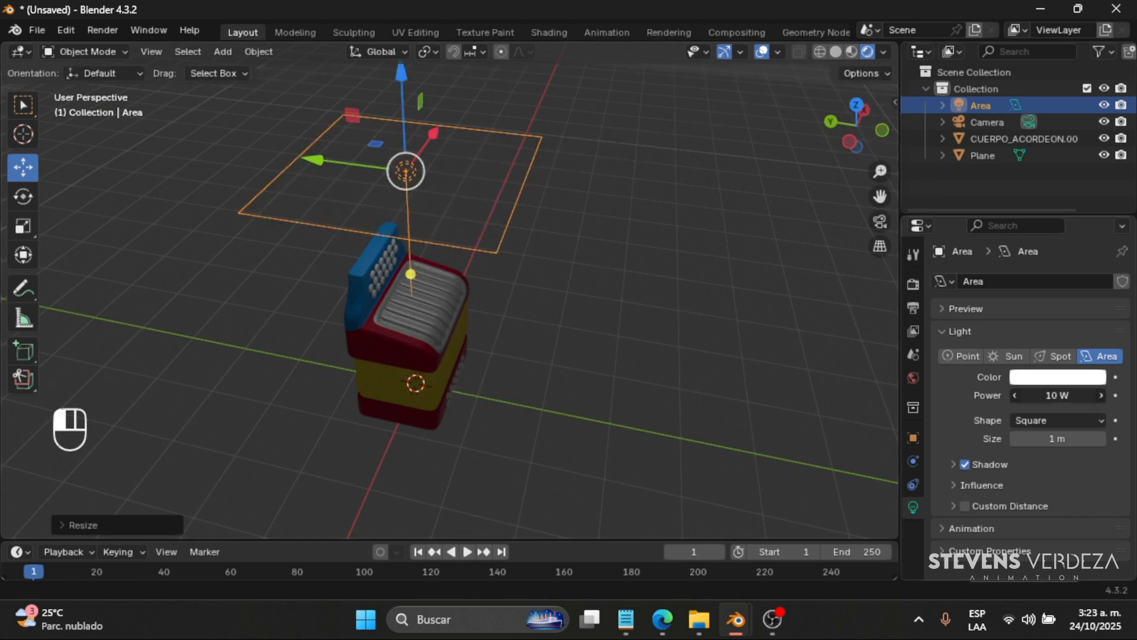
pyautogui.moveTo(1058, 395); pyautogui.dragTo(1109, 395)
pyautogui.scroll(-3, 479, 220)
pyautogui.moveTo(389, 190); pyautogui.dragTo(446, 172, button='middle')
pyautogui.moveTo(438, 153)
pyautogui.mouseDown()
pyautogui.moveTo(437, 121)
pyautogui.moveTo(438, 159)
pyautogui.mouseUp()
# - Try enlarging the area light far beyond the accordion from the top view, and undo the enlargement
pyautogui.press('KP_7')
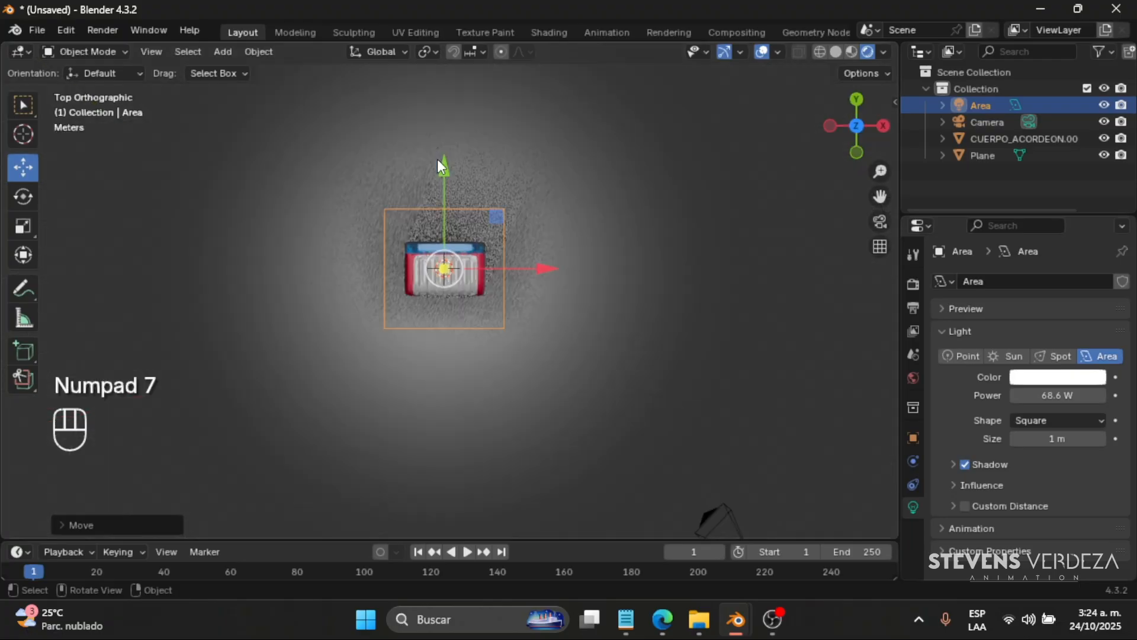
pyautogui.scroll(-3, 437, 158)
pyautogui.press('s')
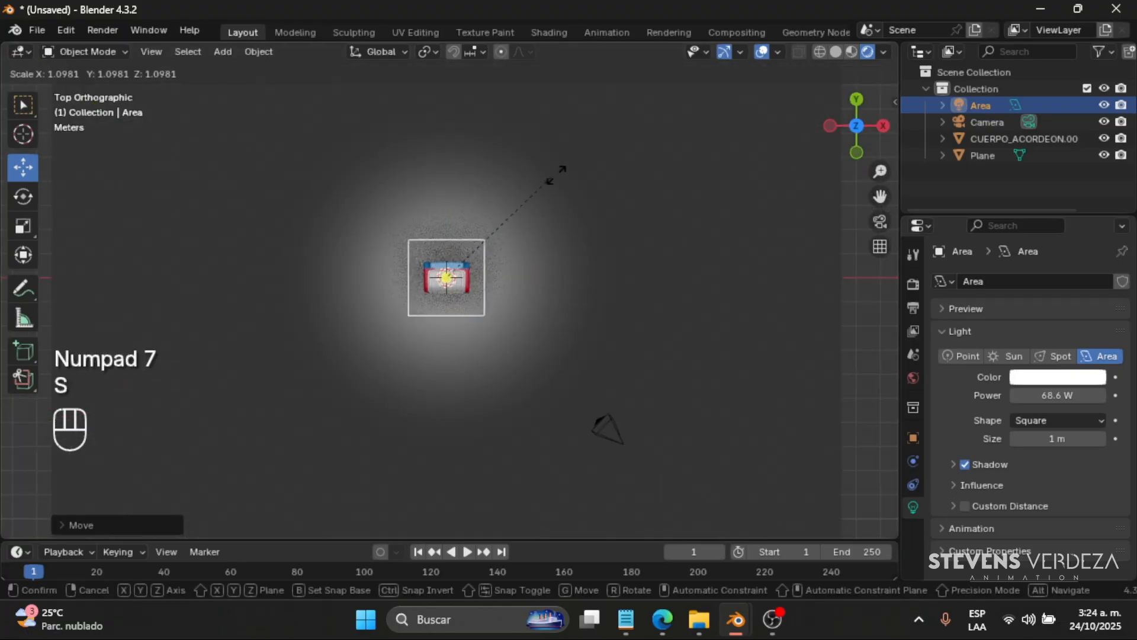
pyautogui.click(38, 529)
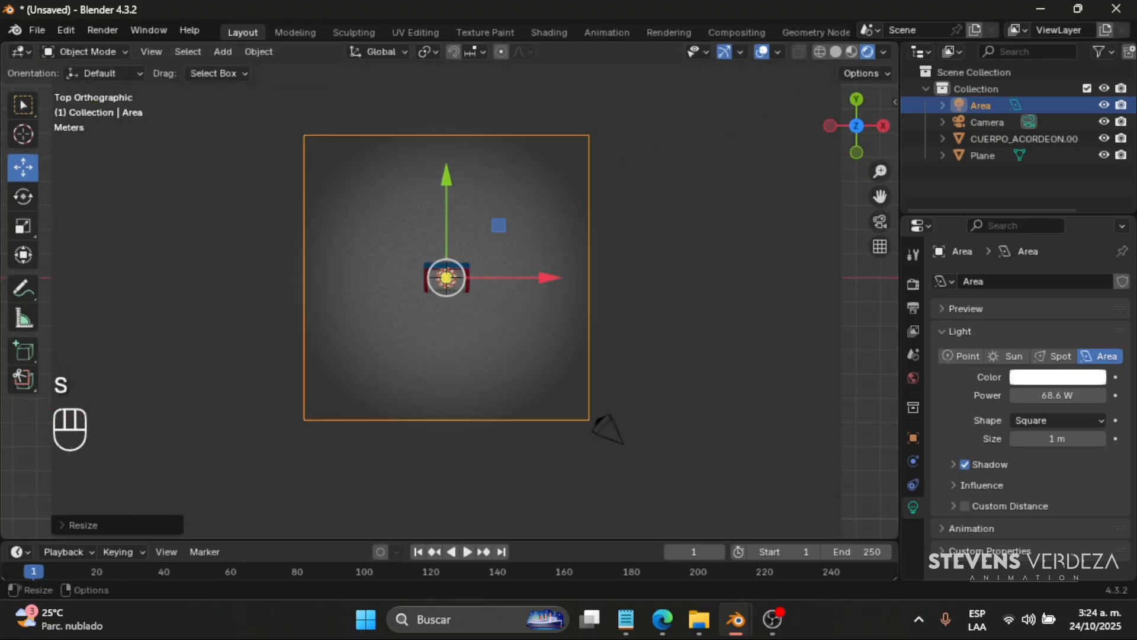
pyautogui.moveTo(1068, 395); pyautogui.dragTo(1121, 395)
pyautogui.moveTo(529, 261)
pyautogui.mouseDown(button='middle')
pyautogui.moveTo(558, 193)
pyautogui.moveTo(513, 272)
pyautogui.mouseUp(button='middle')
pyautogui.hotkey('ctrl', 'z')
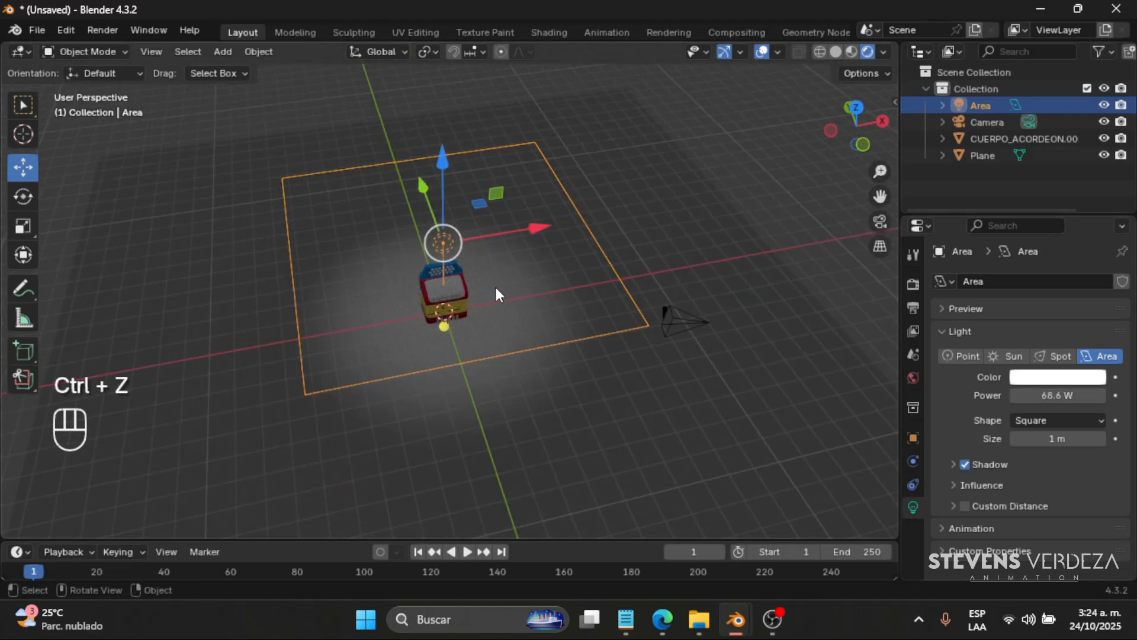
pyautogui.hotkey('ctrl', 'z')
# - Set the area light's power to 70.1 W and duplicate it about 7.4 m along X to one side of the accordion
pyautogui.press('KP_7')
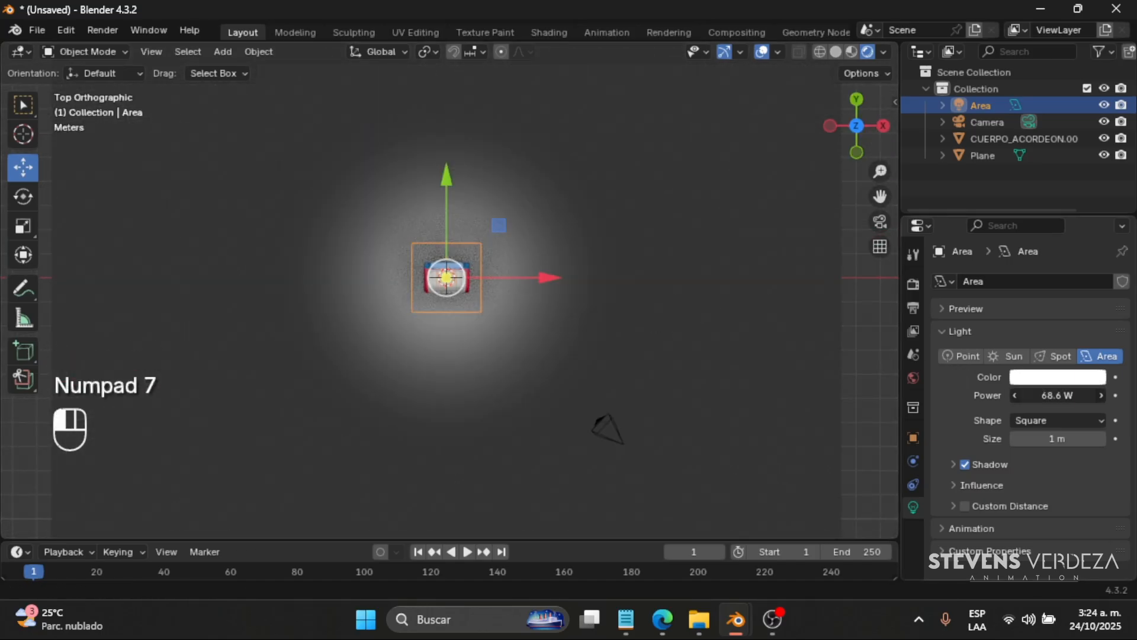
pyautogui.moveTo(1057, 395); pyautogui.dragTo(1066, 395)
pyautogui.hotkey('shift', 'd')
pyautogui.press('y')
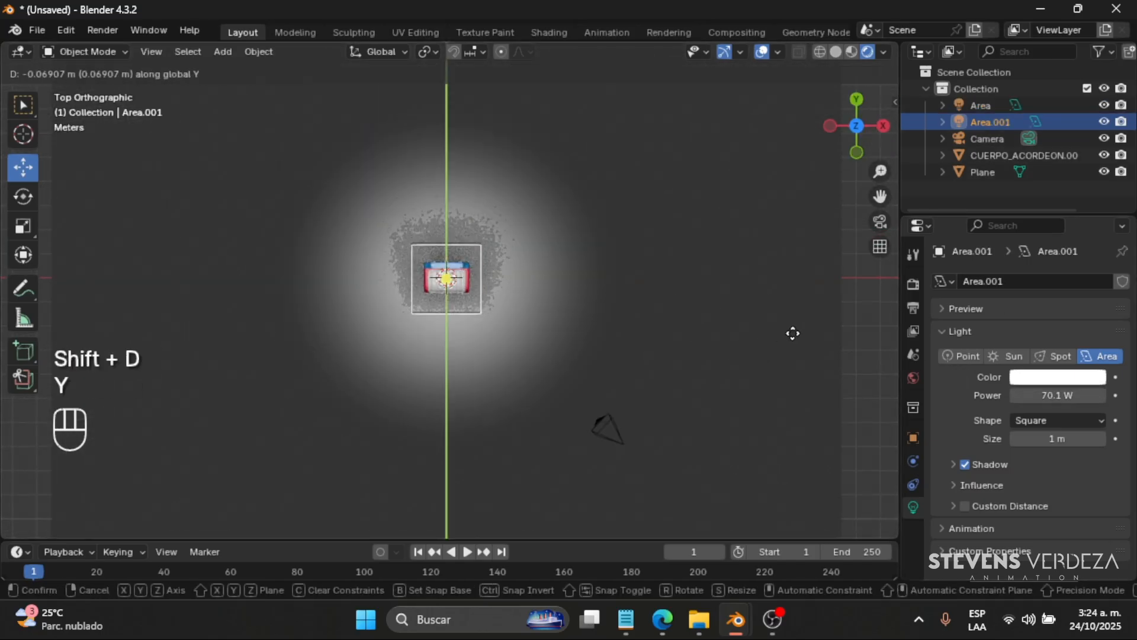
pyautogui.press('x')
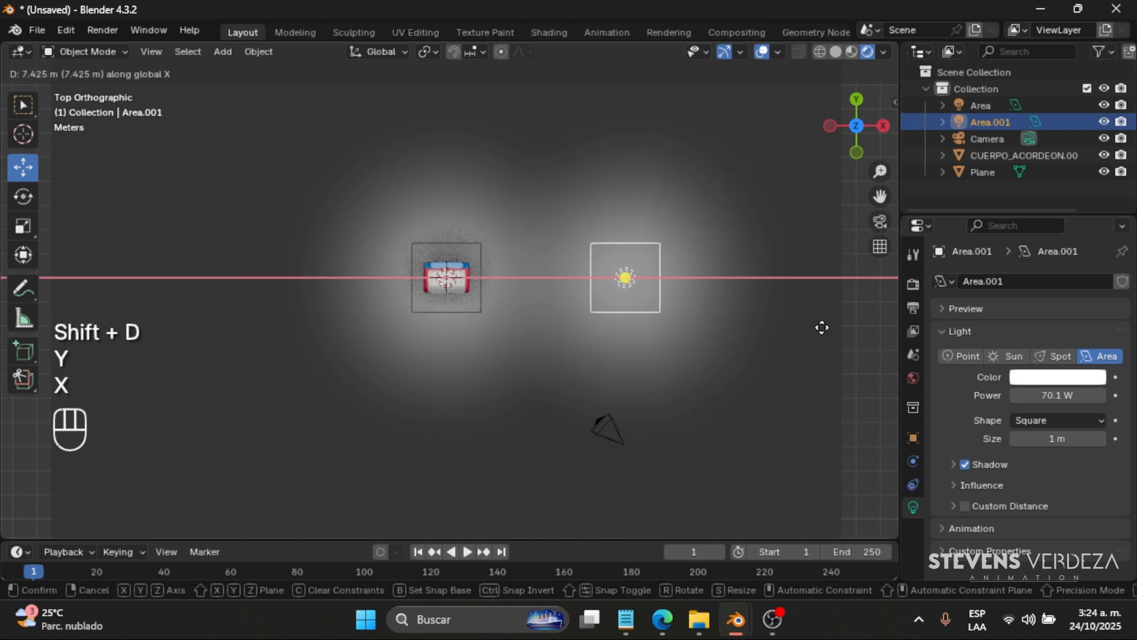
pyautogui.click(820, 328)
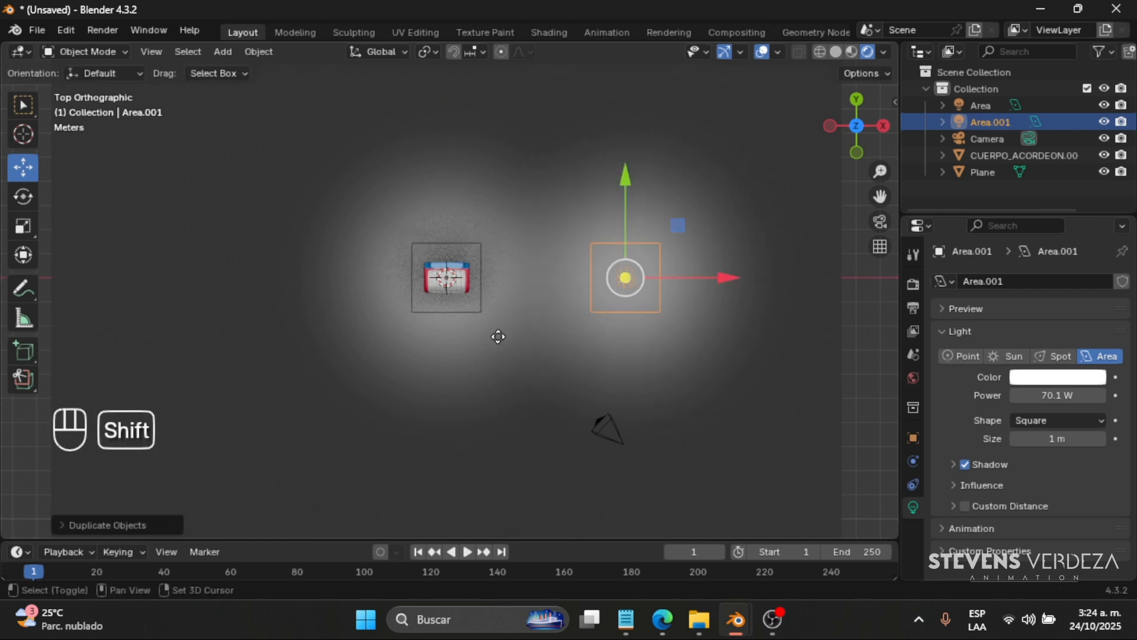
# - Duplicate the side area light about 14.5 m along negative X to the accordion's opposite side
pyautogui.hotkey('shift', 'd')
pyautogui.press('y')
pyautogui.press('x')
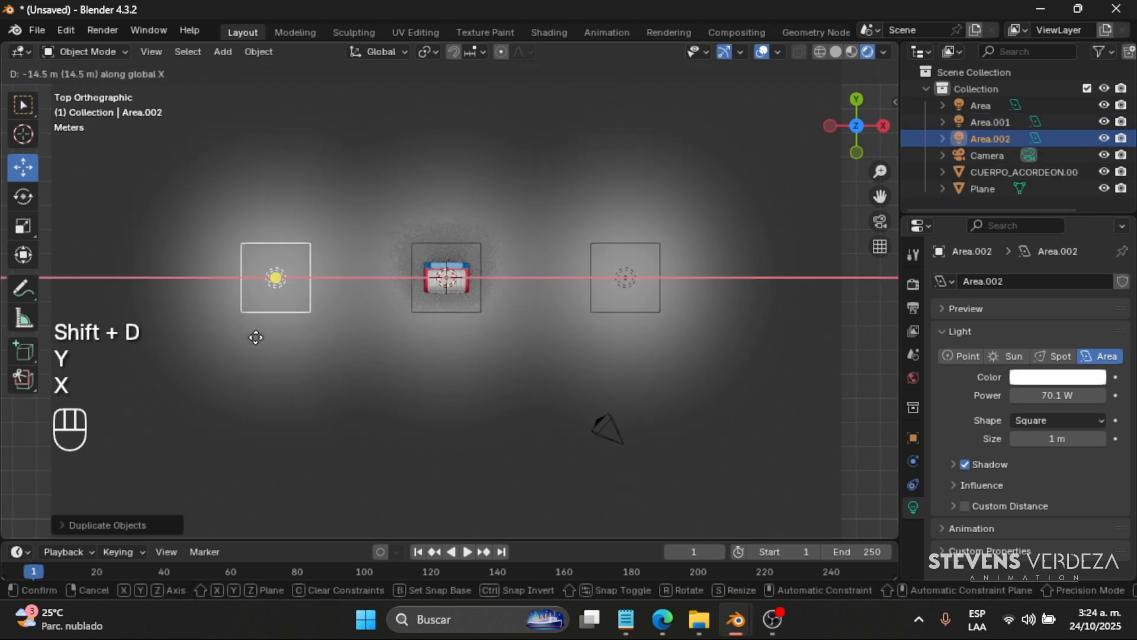
pyautogui.click(255, 337)
# - Select the central area light and examine how the three area lights illuminate the accordion and ground plane
pyautogui.moveTo(362, 289); pyautogui.dragTo(461, 291, button='middle')
pyautogui.click(435, 233)
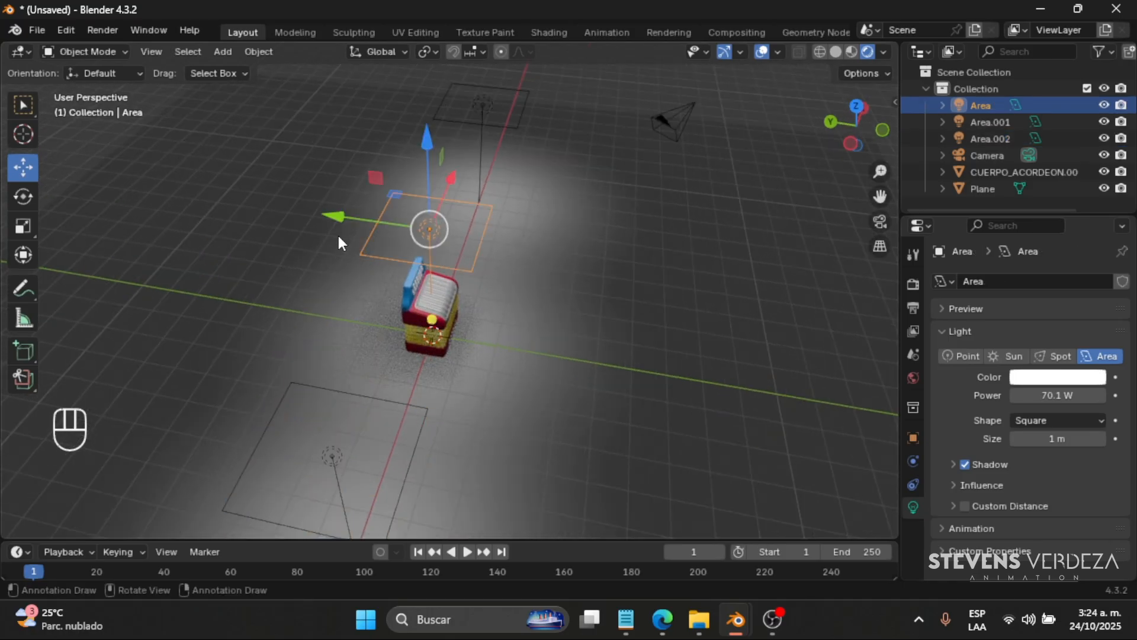
pyautogui.moveTo(337, 233); pyautogui.dragTo(305, 218, button='middle')
pyautogui.scroll(5, 409, 329)
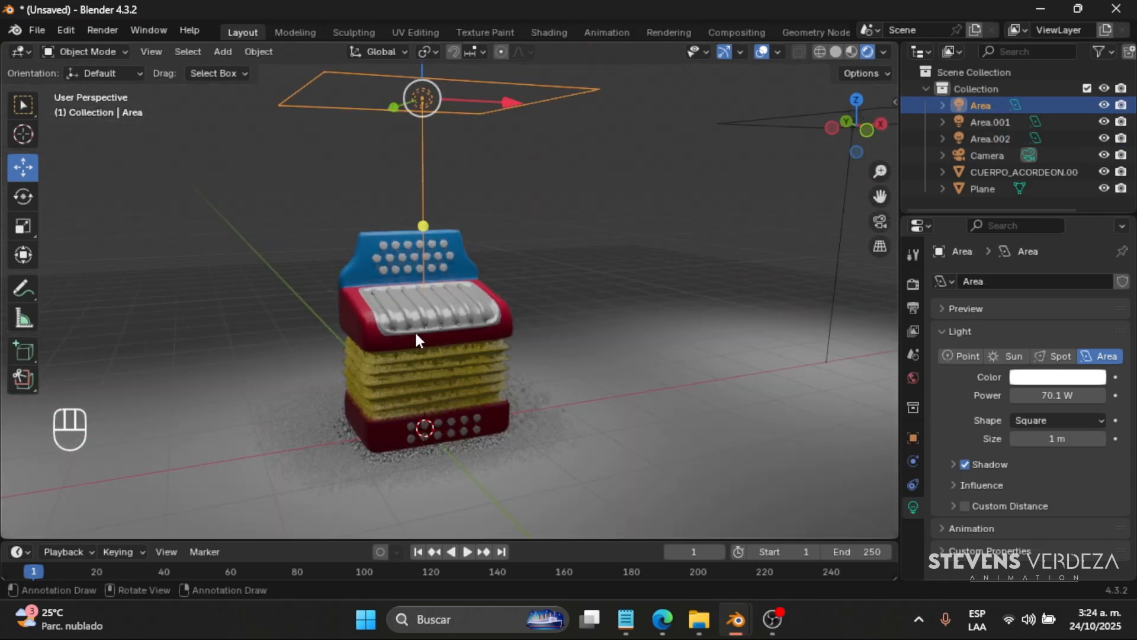
pyautogui.scroll(-3, 416, 332)
pyautogui.moveTo(471, 322); pyautogui.dragTo(476, 356, button='middle')
pyautogui.scroll(5, 432, 293)
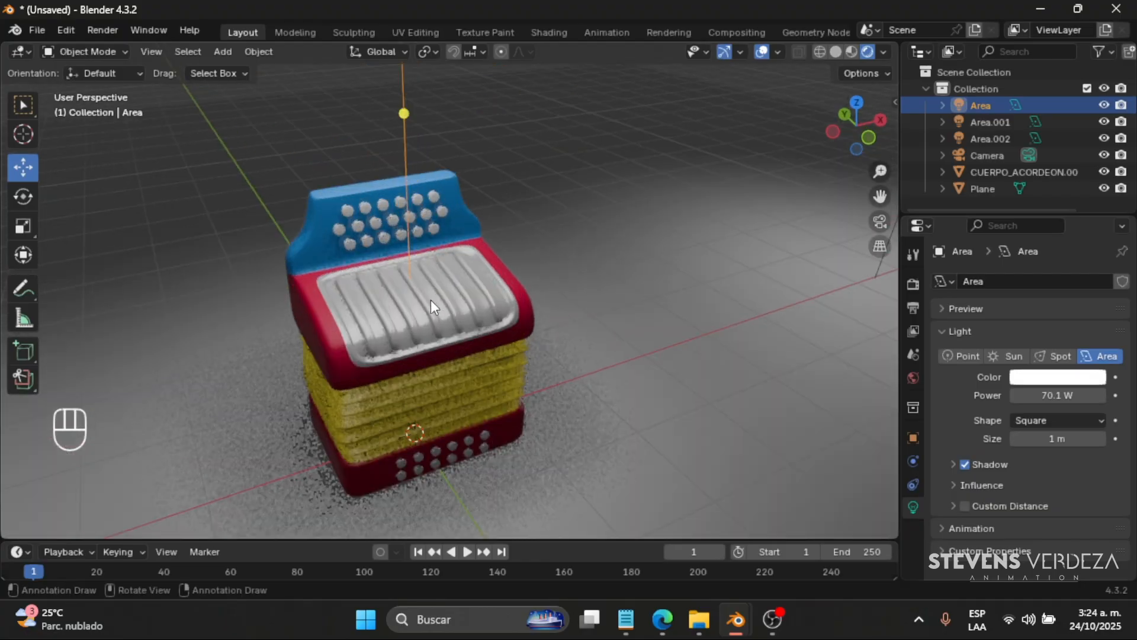
pyautogui.scroll(-5, 431, 299)
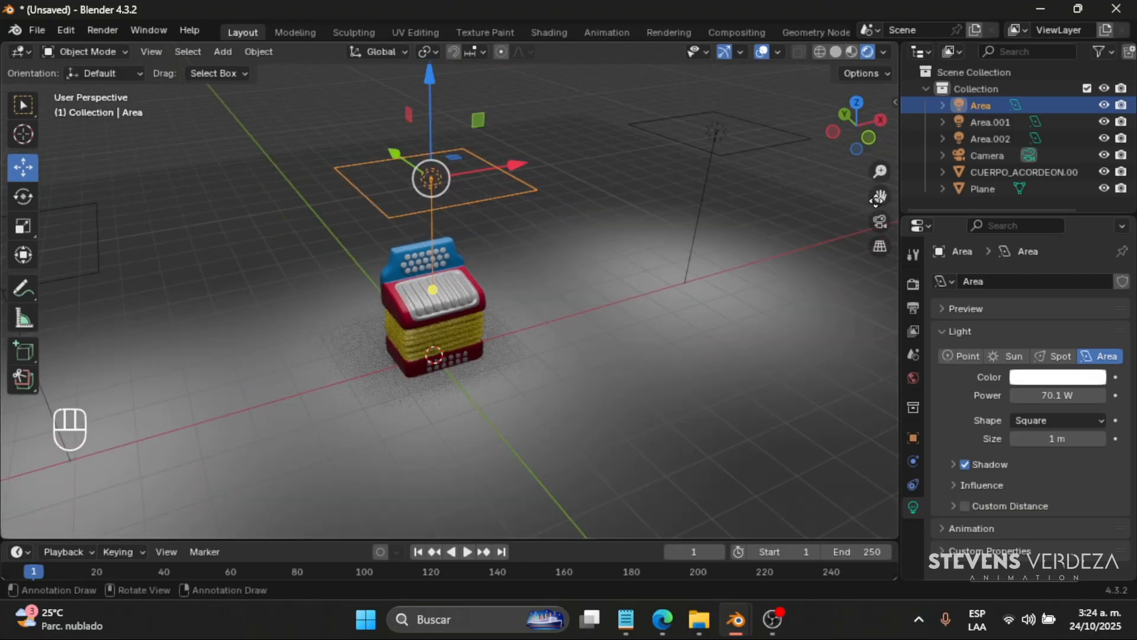
pyautogui.moveTo(880, 197); pyautogui.dragTo(963, 227)
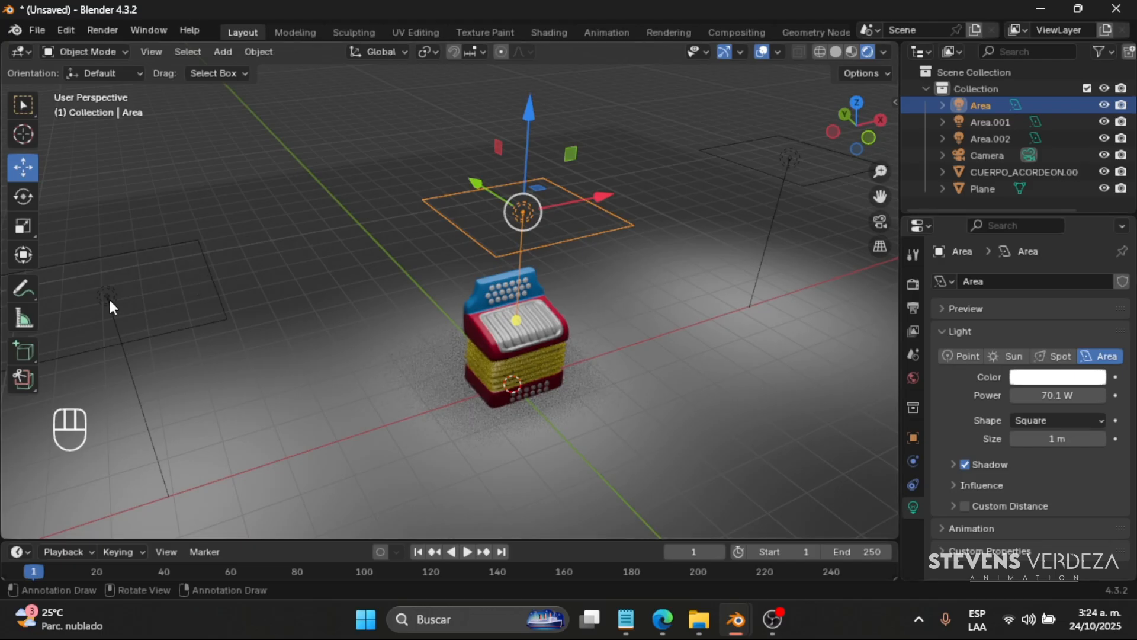
# - Delete the two duplicated area lights on either side of the accordion
pyautogui.click(152, 298)
pyautogui.press('Delete')
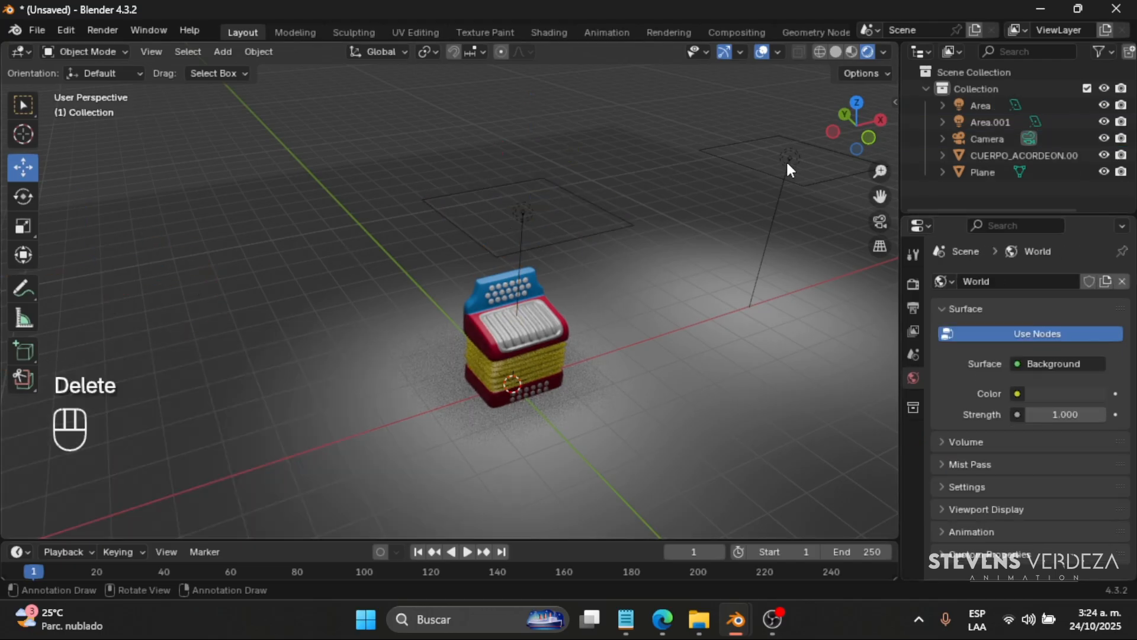
pyautogui.click(786, 158)
pyautogui.press('Delete')
# - Move the remaining area light in front of the accordion and rotate it to tilt toward the model
pyautogui.click(517, 232)
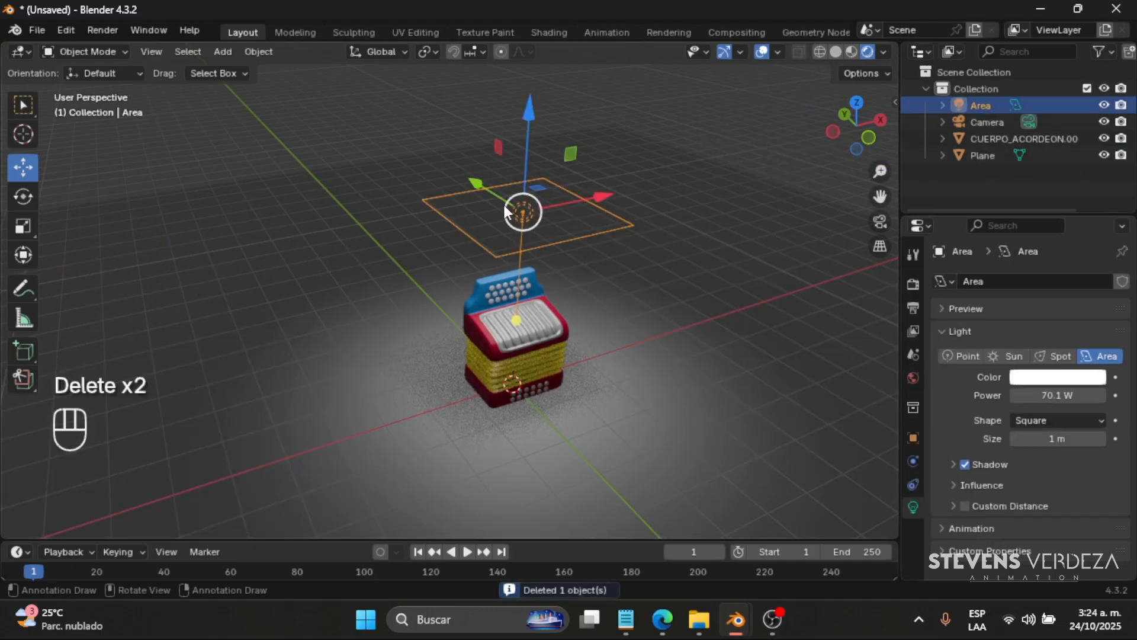
pyautogui.moveTo(516, 212); pyautogui.dragTo(610, 284)
pyautogui.click(27, 196)
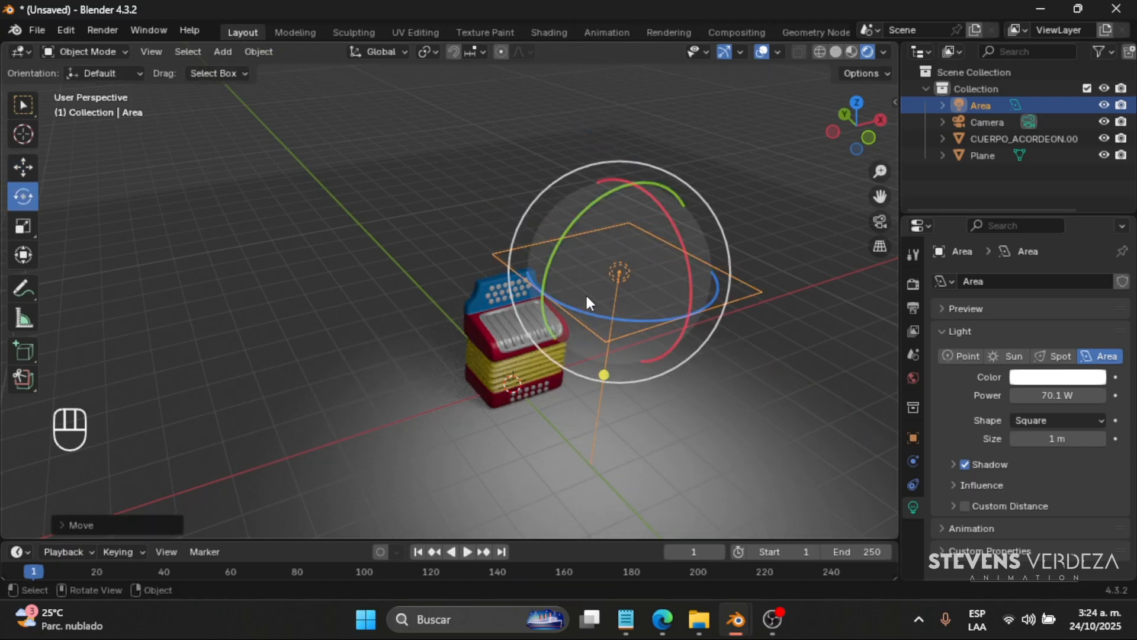
pyautogui.moveTo(586, 296); pyautogui.dragTo(553, 265, button='middle')
pyautogui.moveTo(553, 264); pyautogui.dragTo(599, 341)
# - Move the tilted area light along X to the accordion's side and lower it slightly
pyautogui.click(24, 167)
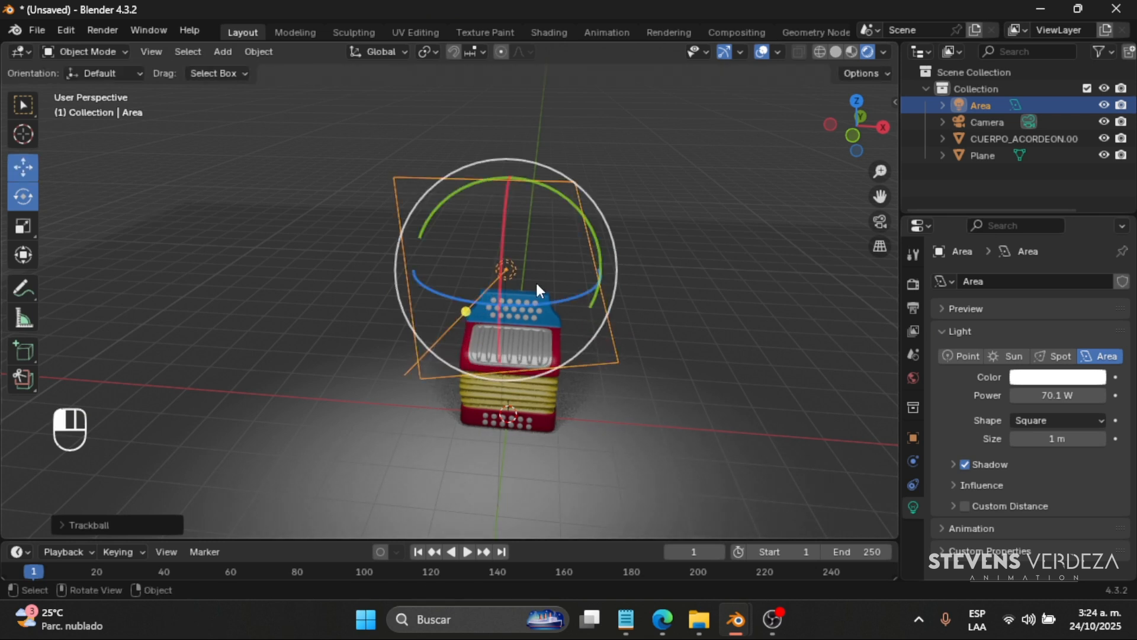
pyautogui.moveTo(646, 280); pyautogui.dragTo(734, 274)
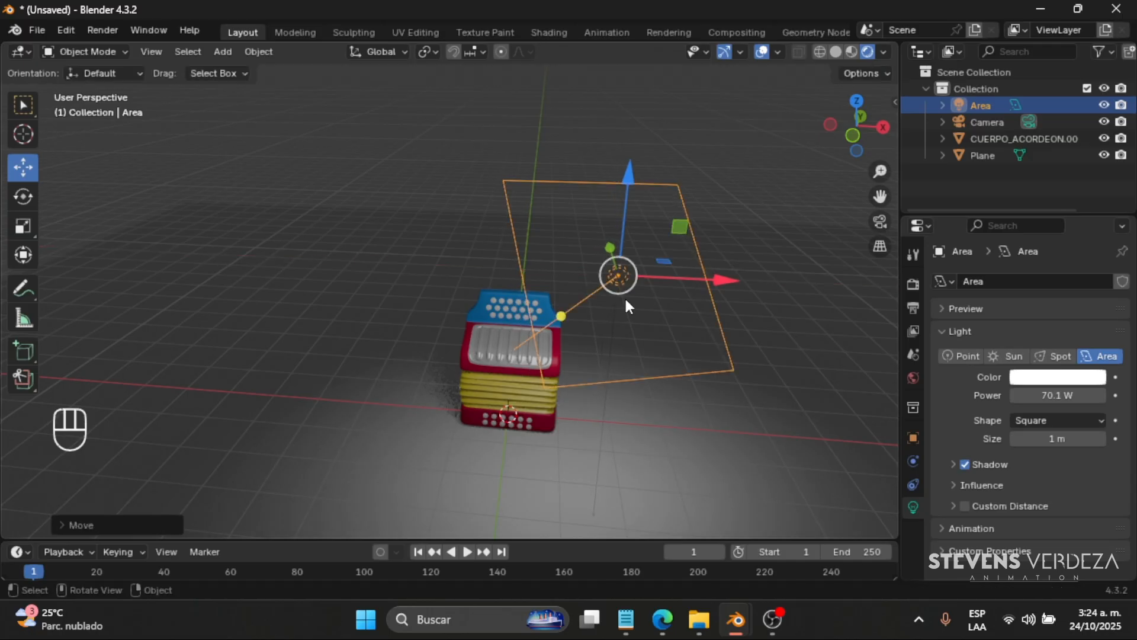
pyautogui.moveTo(625, 296); pyautogui.dragTo(681, 295, button='middle')
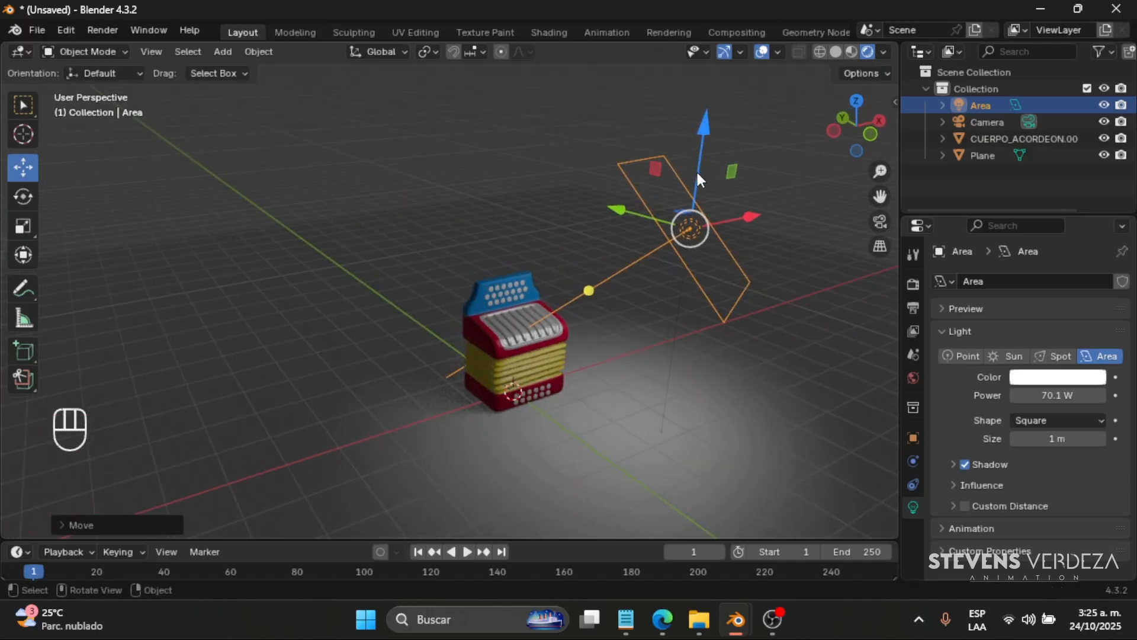
pyautogui.moveTo(699, 178); pyautogui.dragTo(642, 342)
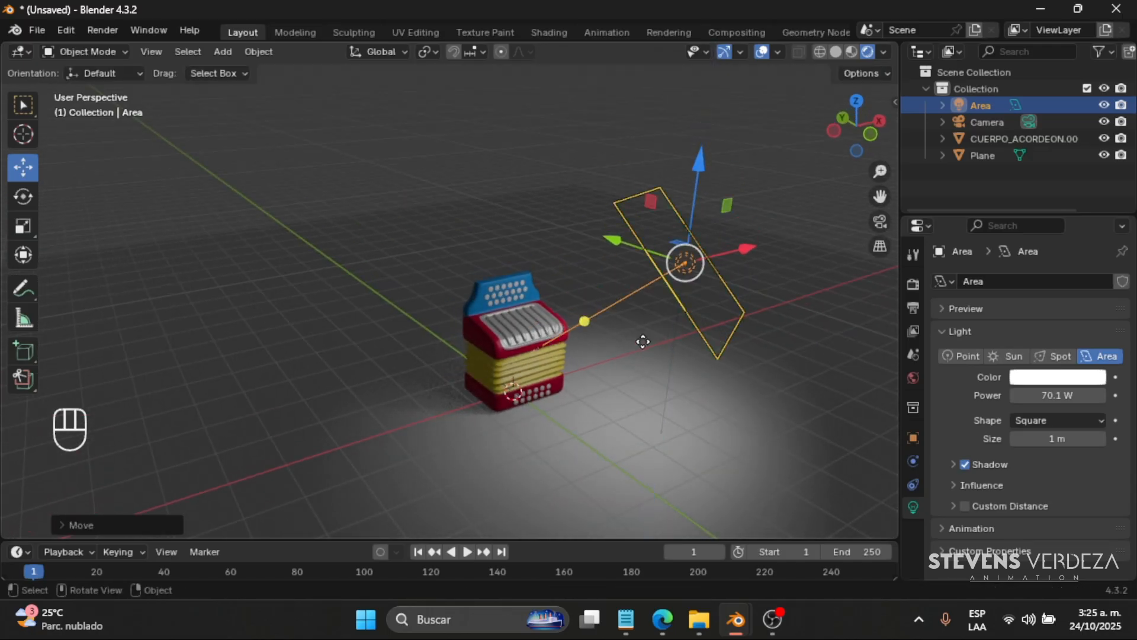
pyautogui.moveTo(667, 382); pyautogui.dragTo(645, 383, button='middle')
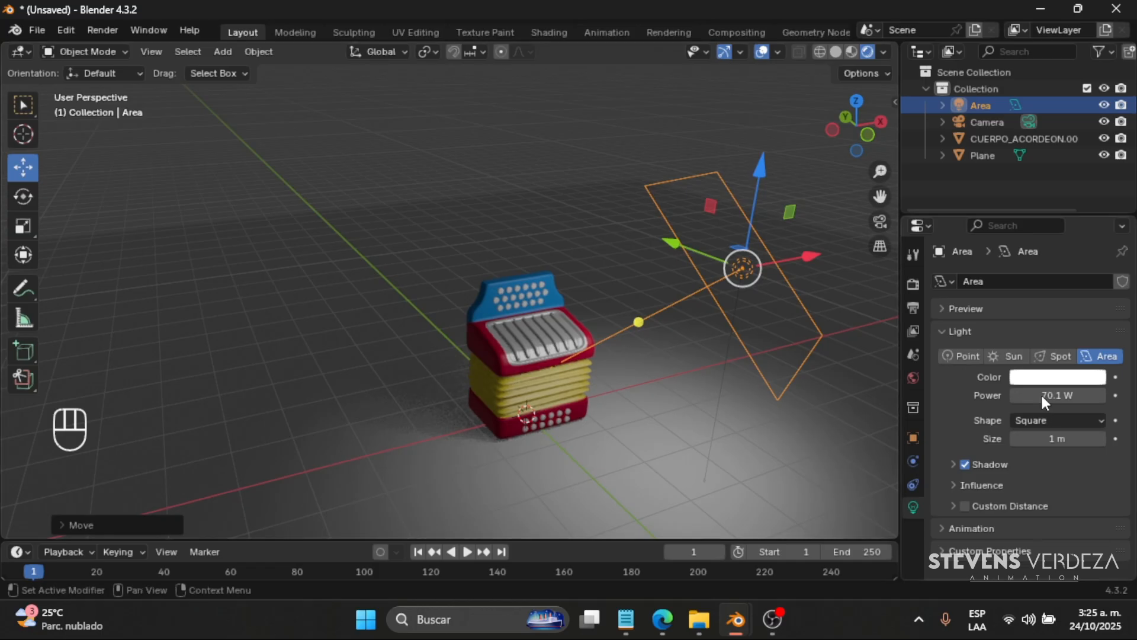
# - Set the area light's power to 155.8 W and raise it along Z beside the accordion
pyautogui.moveTo(1044, 403); pyautogui.dragTo(1078, 403)
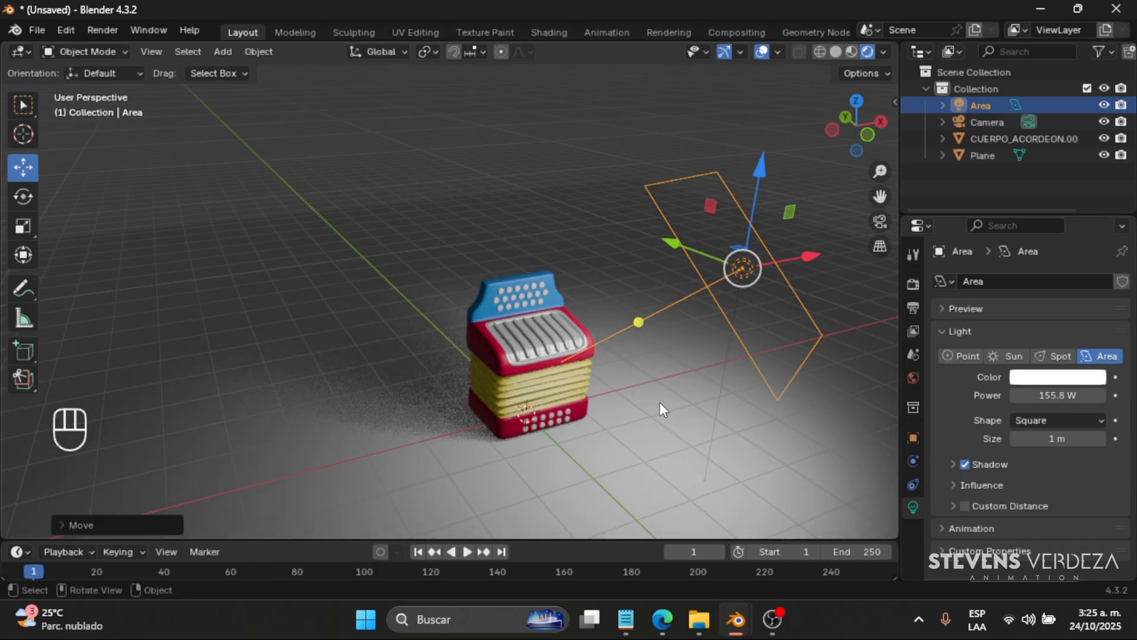
pyautogui.moveTo(660, 404)
pyautogui.mouseDown(button='middle')
pyautogui.moveTo(642, 401)
pyautogui.moveTo(654, 416)
pyautogui.mouseUp(button='middle')
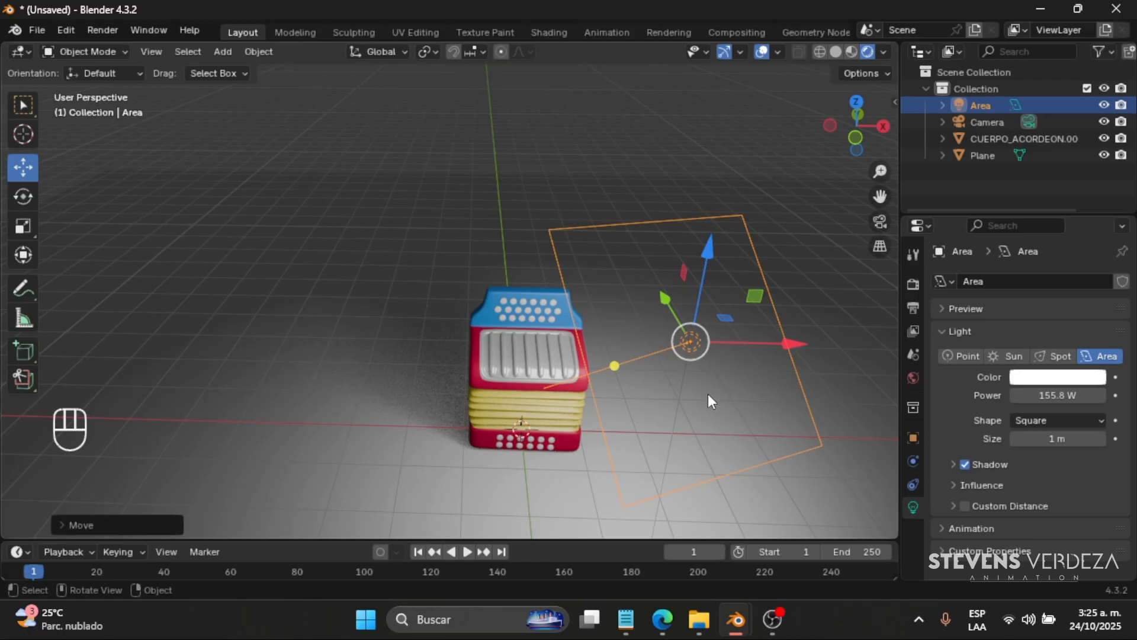
pyautogui.keyDown('shift'); pyautogui.moveTo(628, 343); pyautogui.dragTo(679, 71, button='middle'); pyautogui.keyUp('shift')
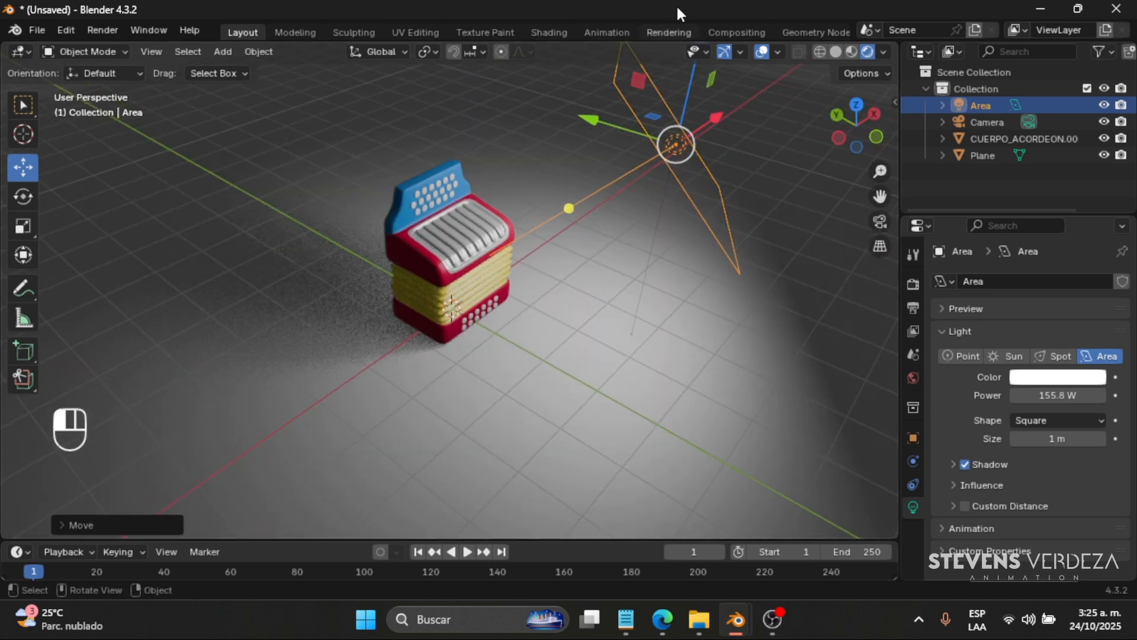
pyautogui.keyDown('shift'); pyautogui.moveTo(549, 220); pyautogui.dragTo(704, 182, button='middle'); pyautogui.keyUp('shift')
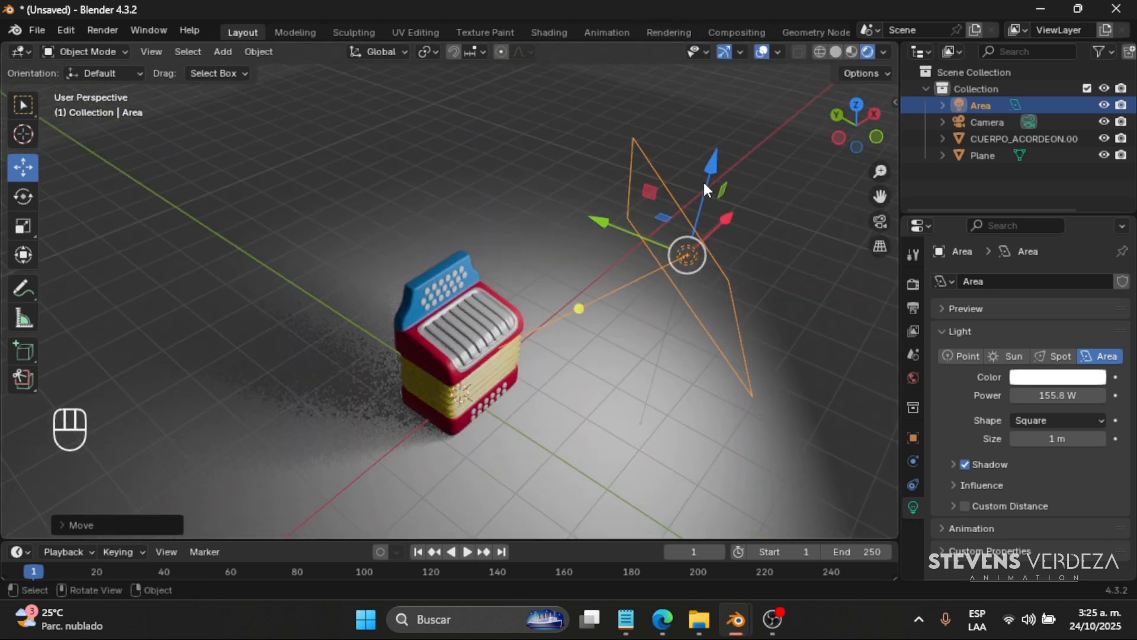
pyautogui.moveTo(707, 153); pyautogui.dragTo(693, 126)
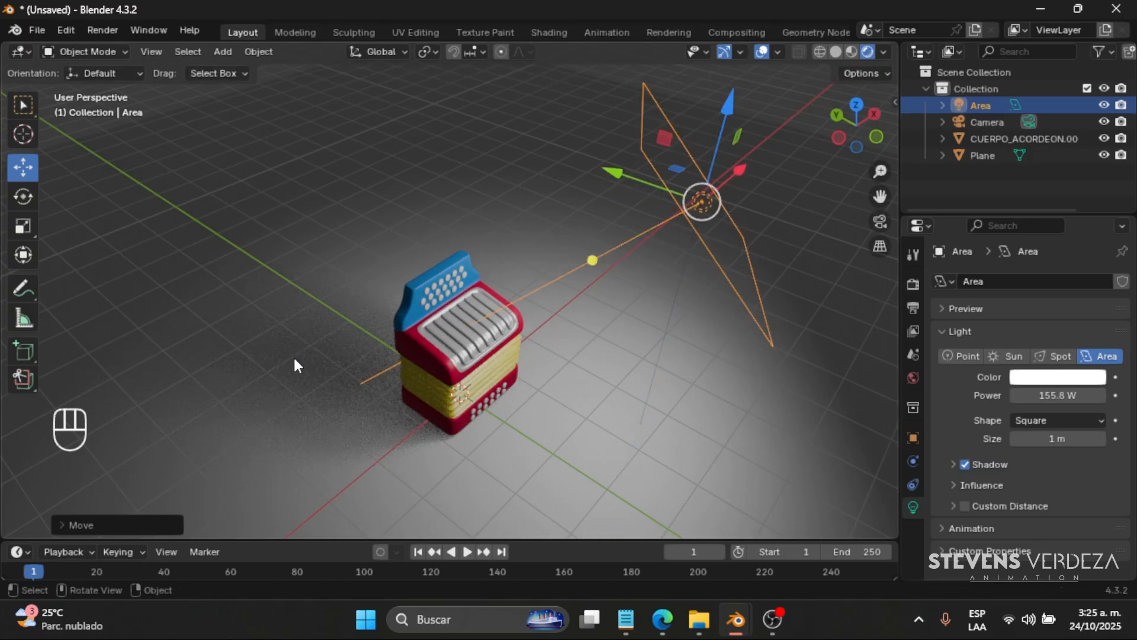
# - Set the area light's size to 1.34 m and adjust its position beside the accordion
pyautogui.click(460, 389)
pyautogui.moveTo(433, 379); pyautogui.dragTo(371, 330, button='middle')
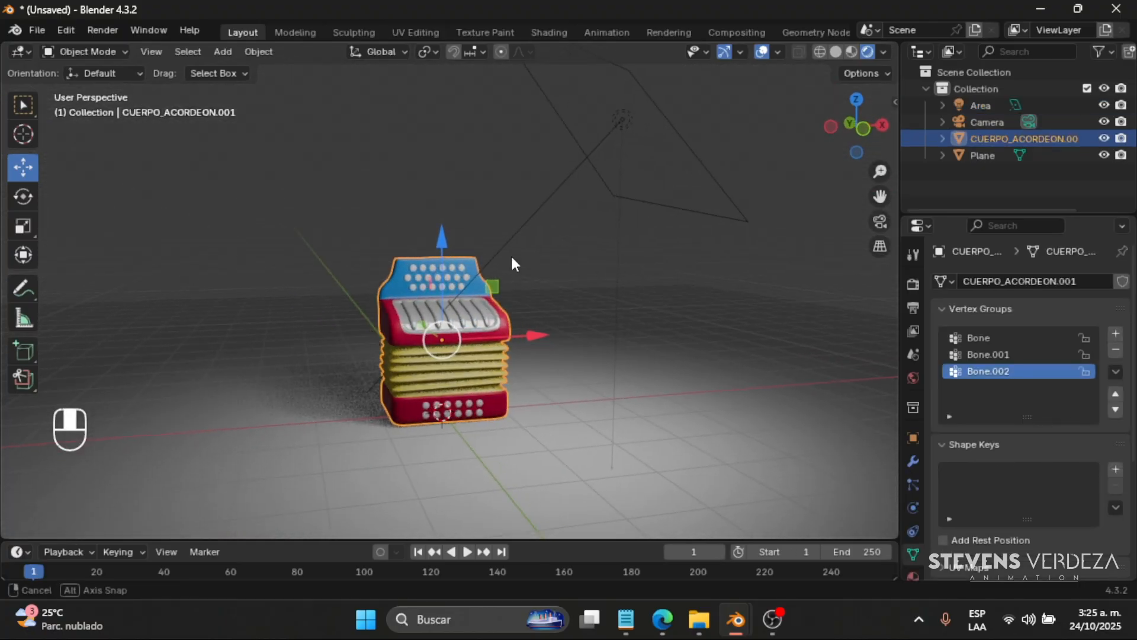
pyautogui.click(620, 121)
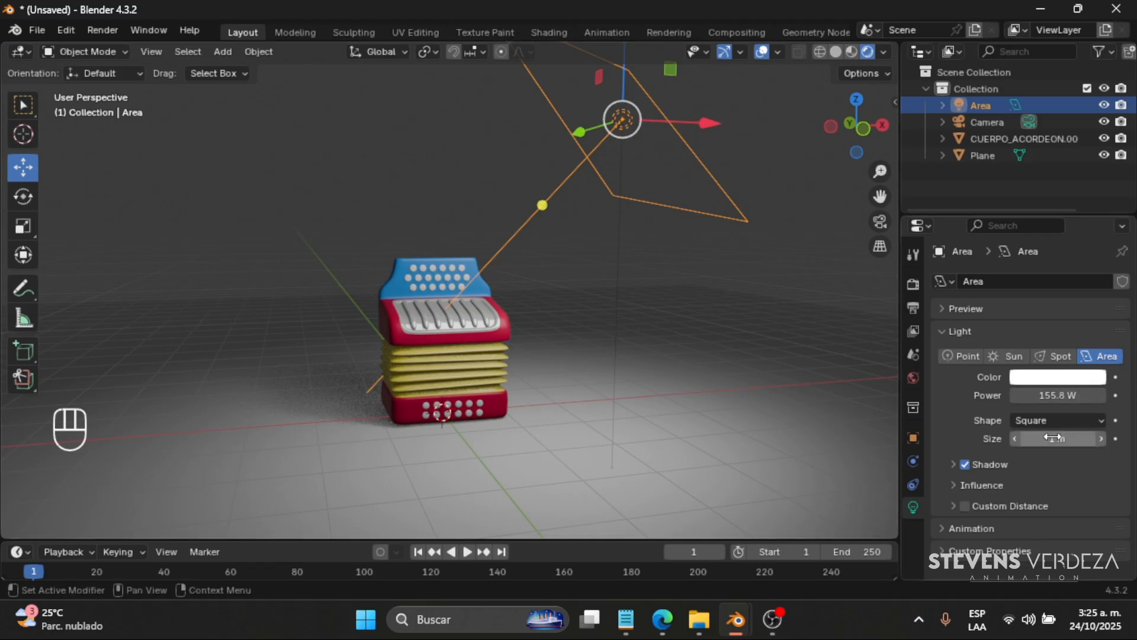
pyautogui.moveTo(1058, 439)
pyautogui.mouseDown()
pyautogui.moveTo(1110, 438)
pyautogui.moveTo(1048, 438)
pyautogui.mouseUp()
pyautogui.moveTo(621, 226); pyautogui.dragTo(632, 97, button='middle')
pyautogui.moveTo(629, 142); pyautogui.dragTo(680, 332)
pyautogui.moveTo(744, 348); pyautogui.dragTo(735, 371, button='middle')
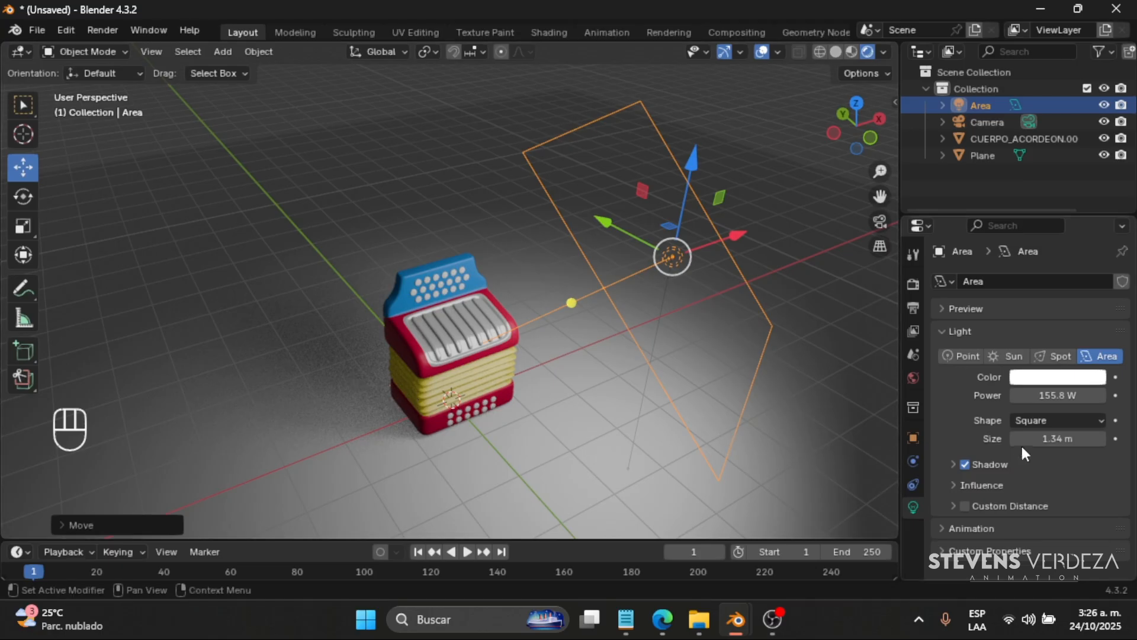
# - Try the Rectangle, Disk and Ellipse shapes on the area light, and return it to Square
pyautogui.click(1059, 422)
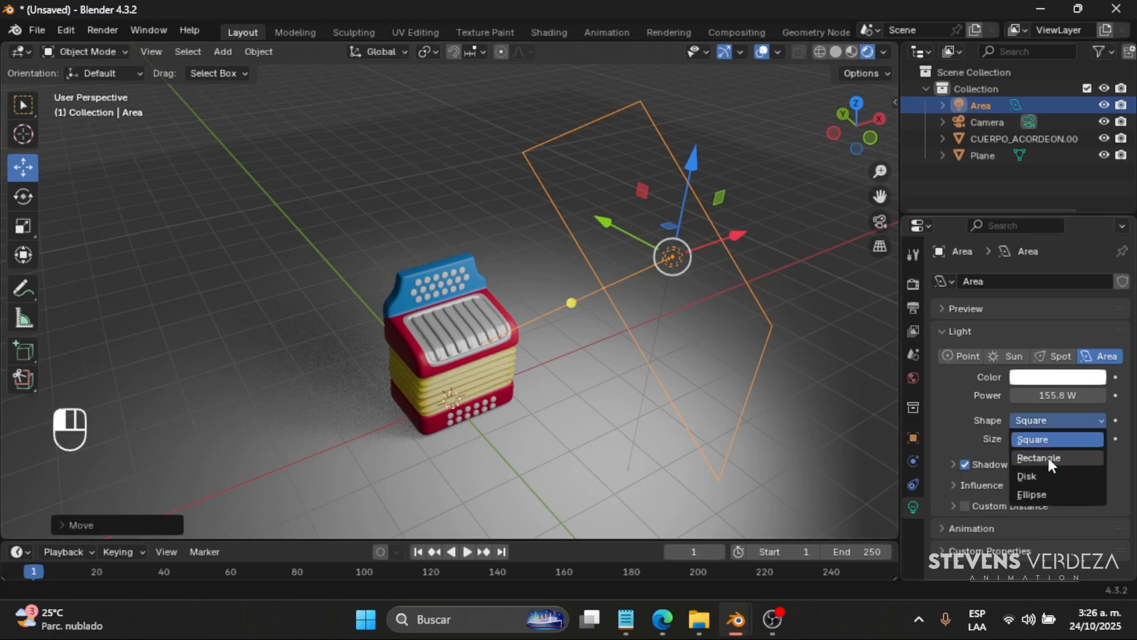
pyautogui.click(1048, 457)
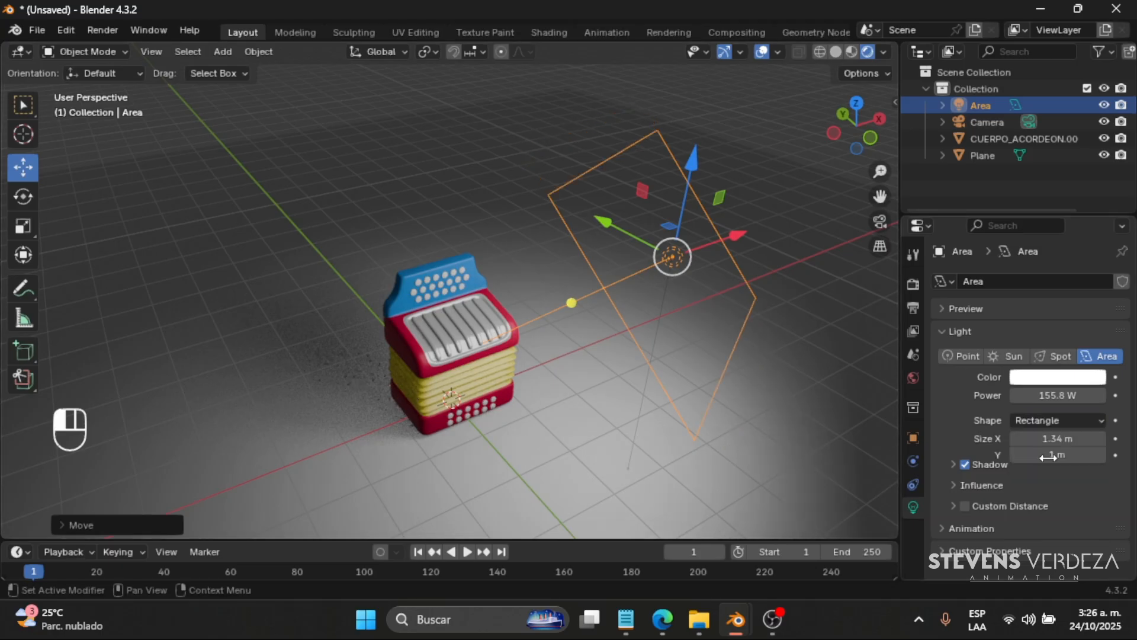
pyautogui.click(1045, 417)
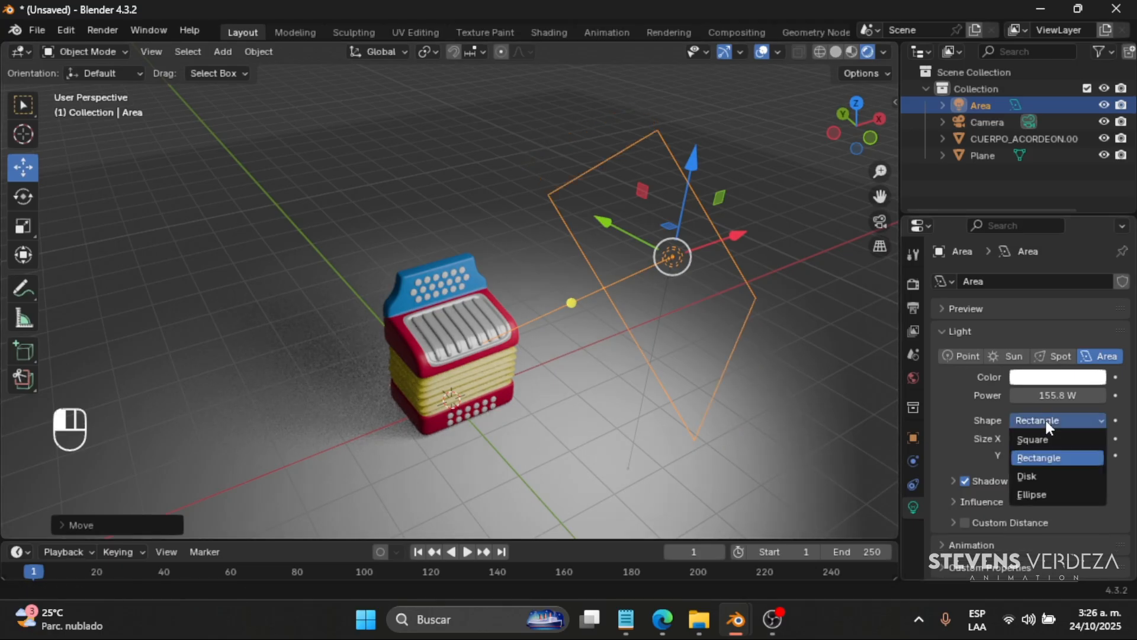
pyautogui.click(1036, 475)
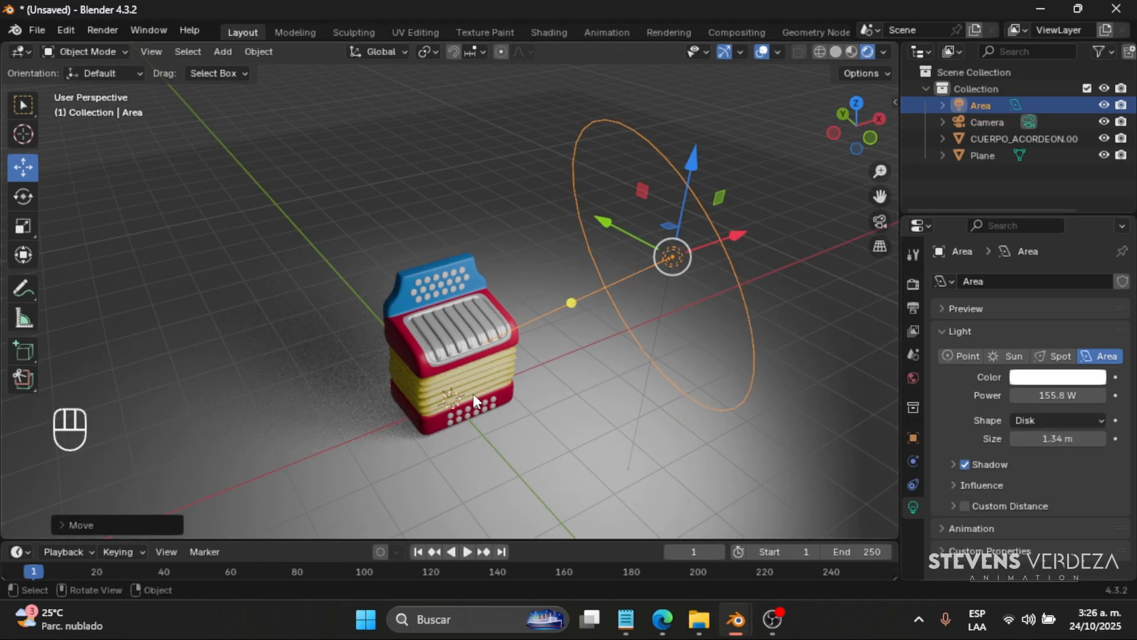
pyautogui.click(1053, 422)
pyautogui.click(1041, 494)
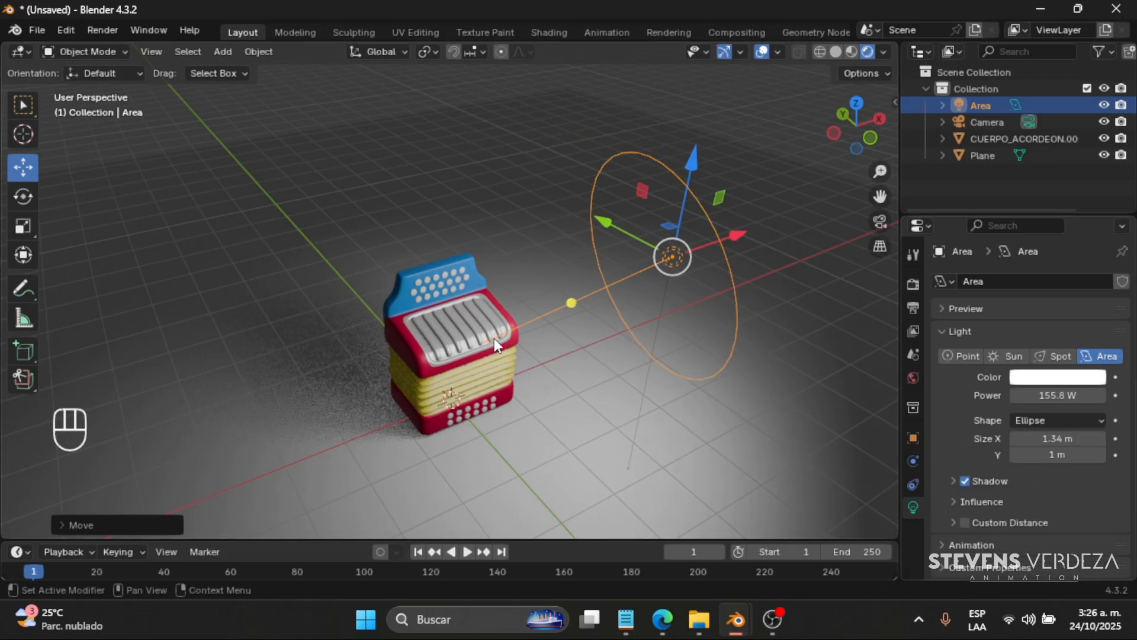
pyautogui.click(1034, 417)
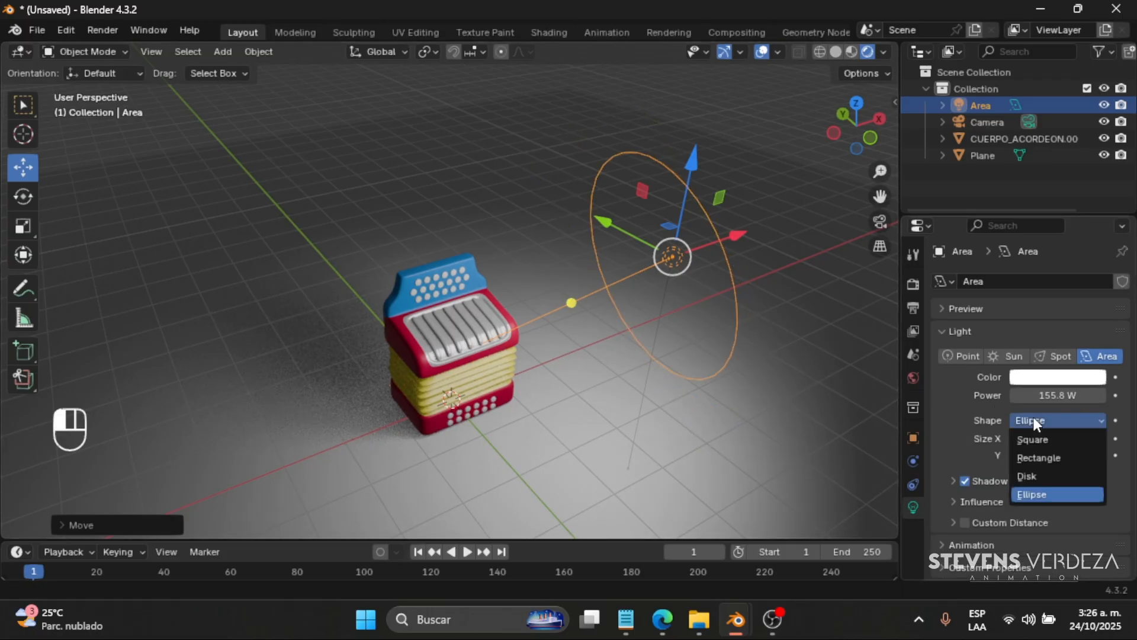
pyautogui.click(1035, 438)
# - From the top view, move the area light slightly closer to the accordion and rotate it to aim at the model
pyautogui.scroll(-2, 499, 385)
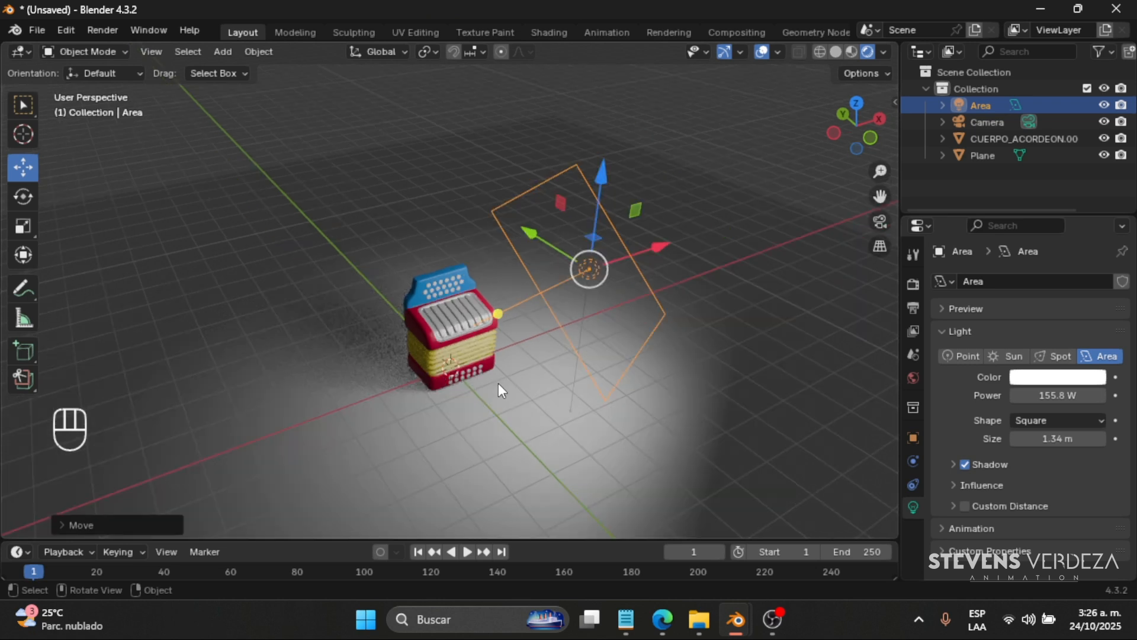
pyautogui.press('KP_7')
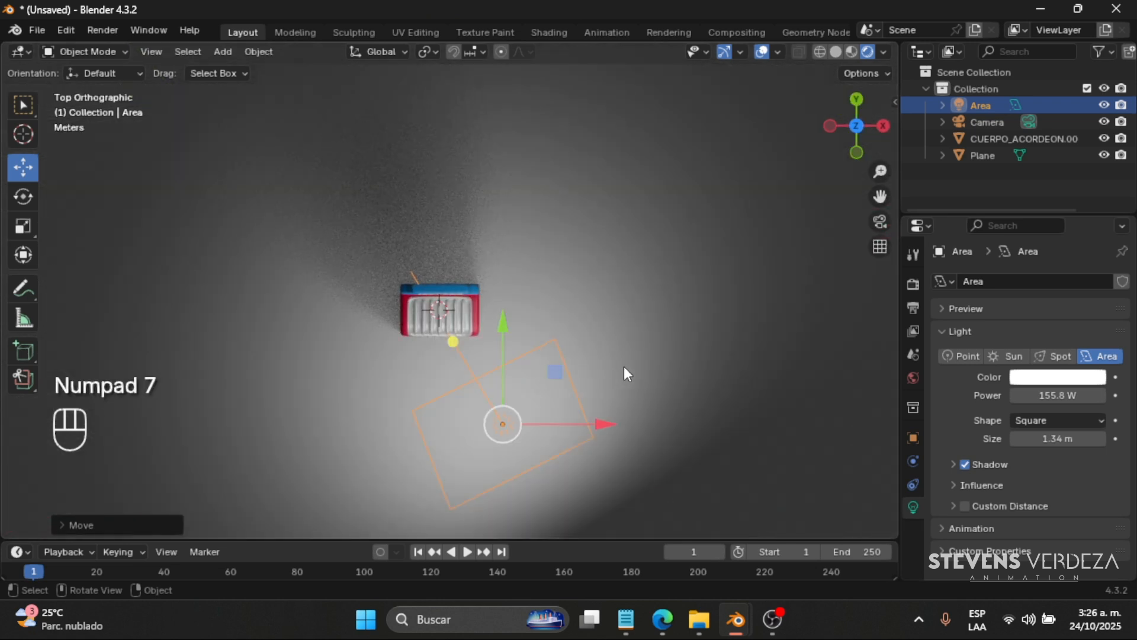
pyautogui.press('g')
pyautogui.click(655, 322)
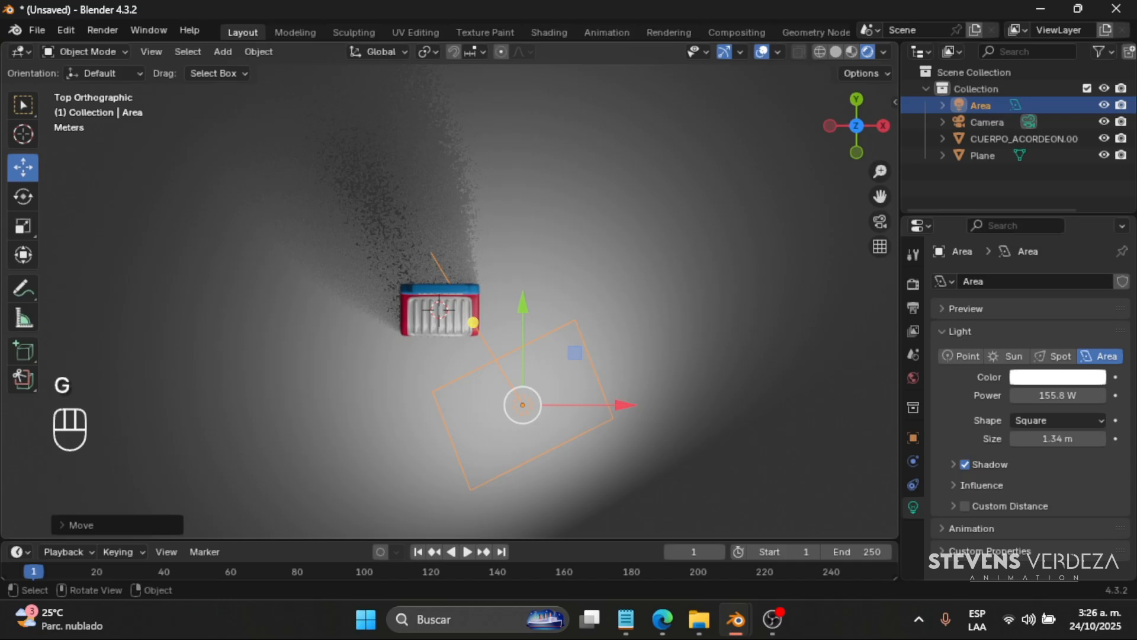
pyautogui.press('r')
pyautogui.click(624, 249)
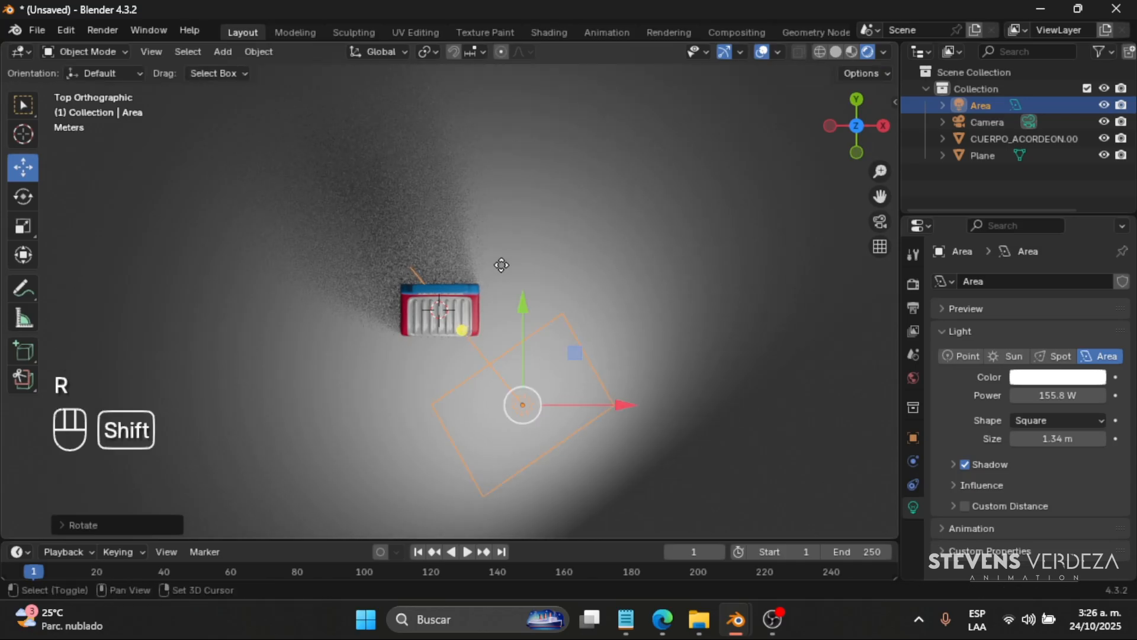
# - Duplicate the area light to the accordion's other front side and rotate the copy about 76° to face the model
pyautogui.hotkey('shift', 'd')
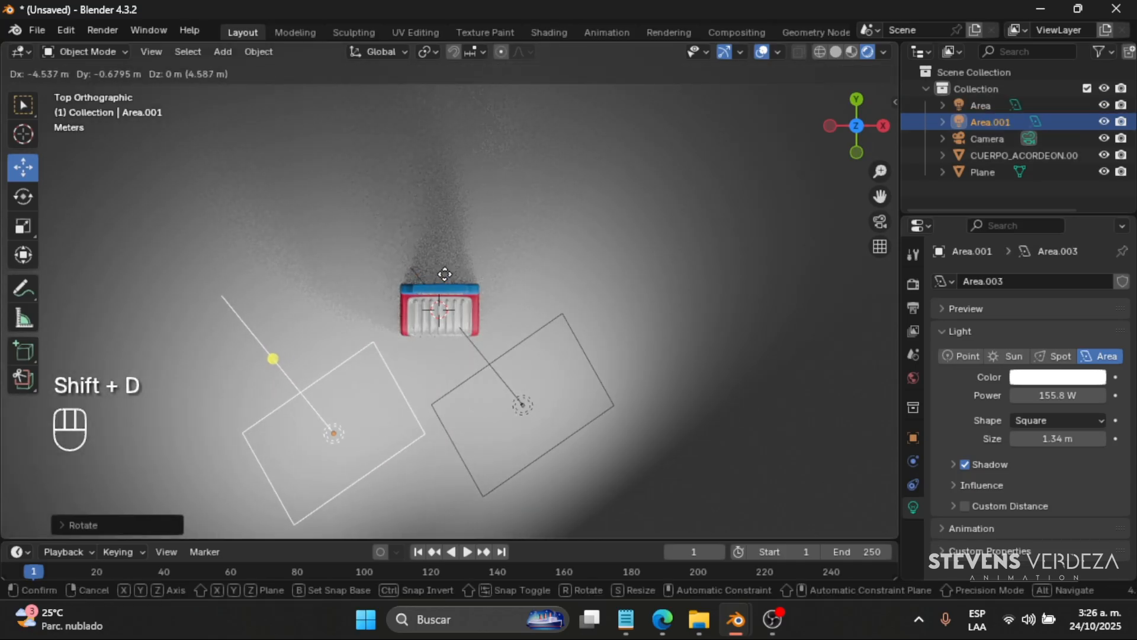
pyautogui.click(450, 271)
pyautogui.press('r')
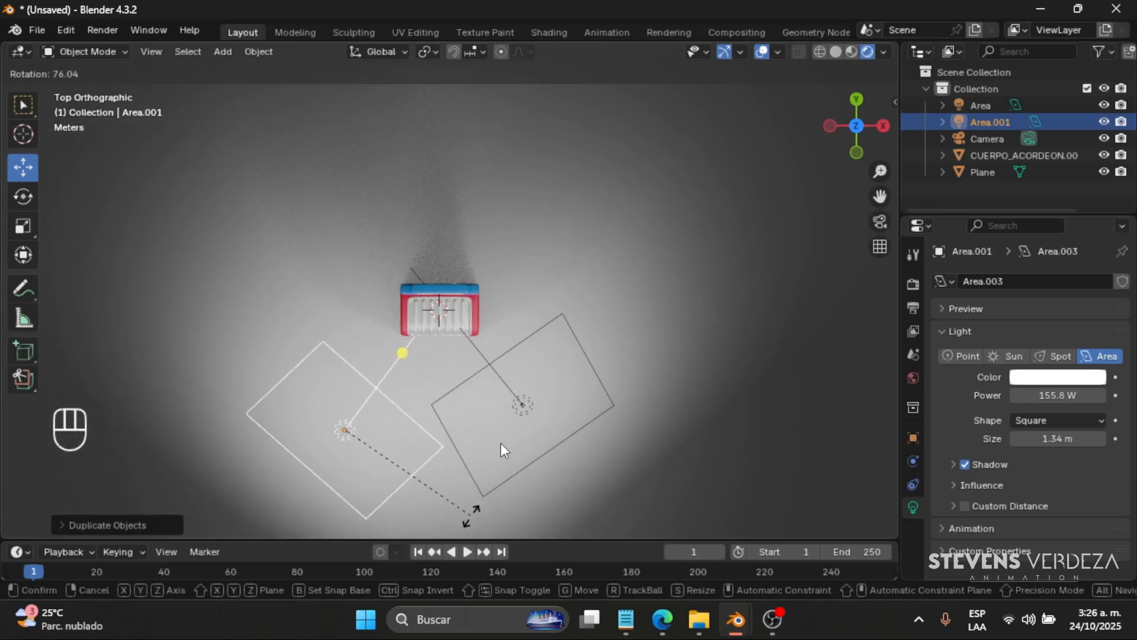
pyautogui.click(474, 513)
# - Set the duplicated area light's color to red, #FF4355
pyautogui.moveTo(500, 339); pyautogui.dragTo(540, 266, button='middle')
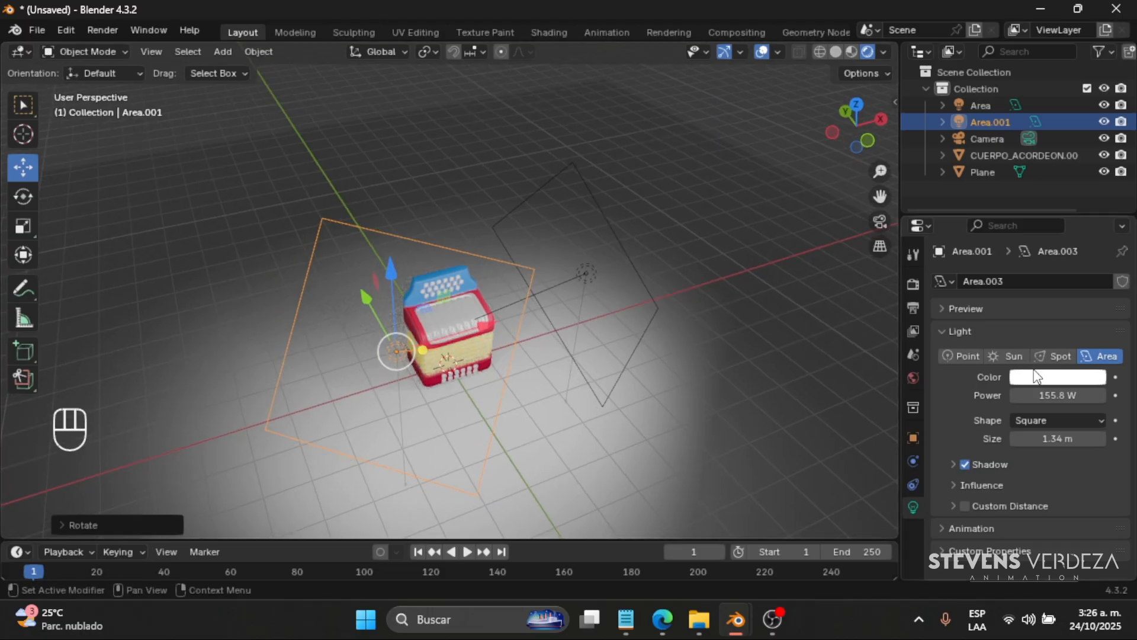
pyautogui.click(1037, 377)
pyautogui.click(1019, 231)
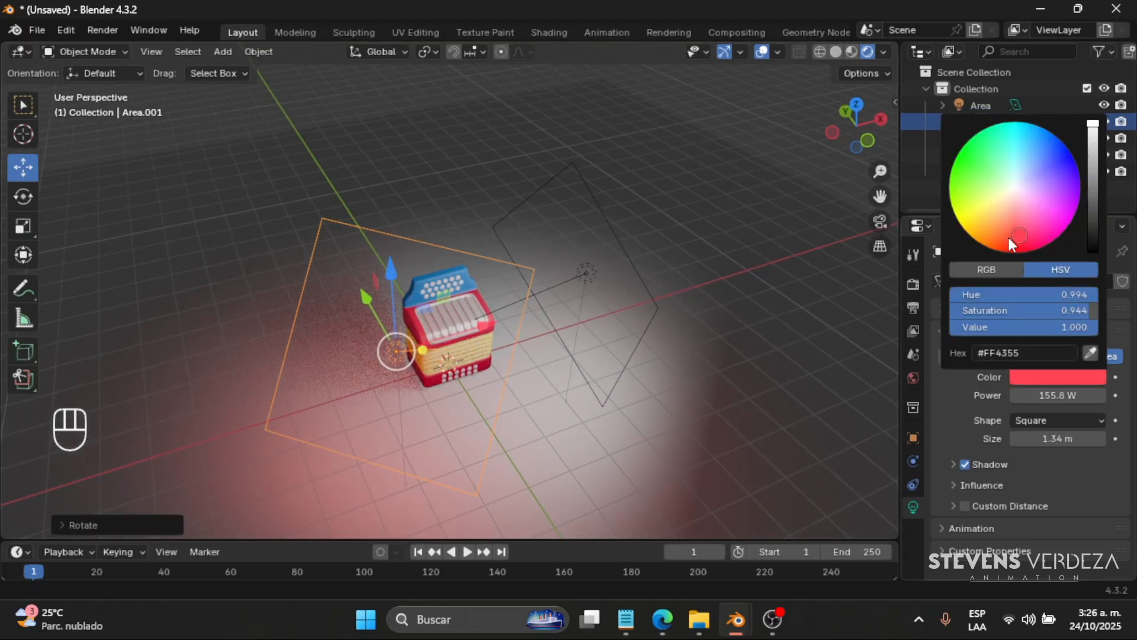
# - Examine the accordion under the red and white area lights from near and far, with the viewport overlays briefly hidden
pyautogui.scroll(3, 482, 360)
pyautogui.scroll(4, 482, 360)
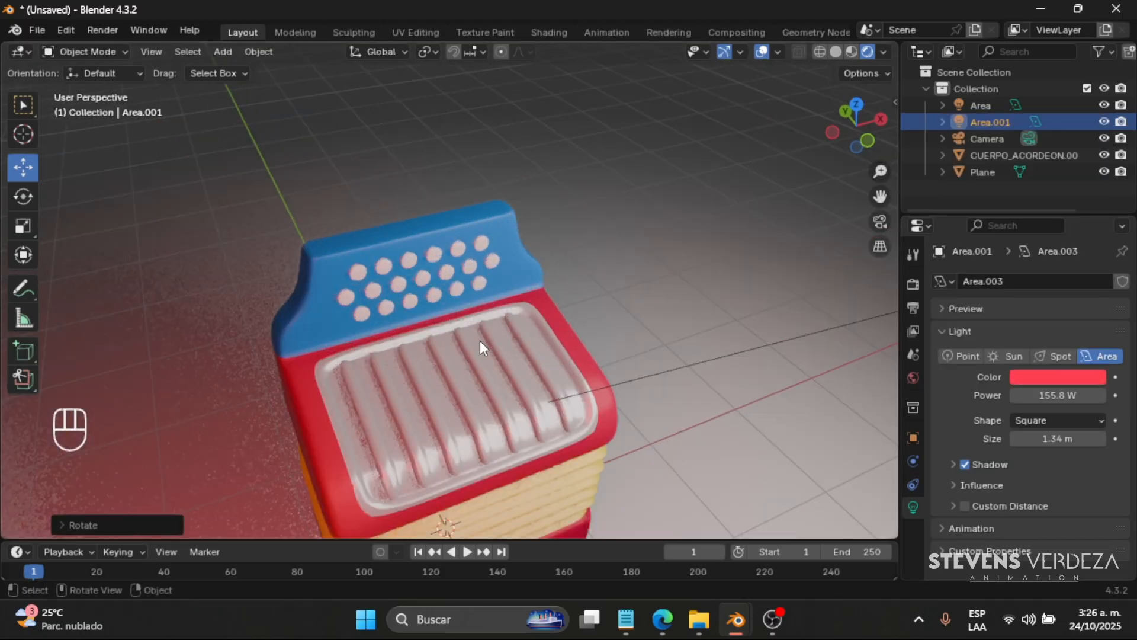
pyautogui.moveTo(479, 340); pyautogui.dragTo(477, 322, button='middle')
pyautogui.scroll(-5, 477, 323)
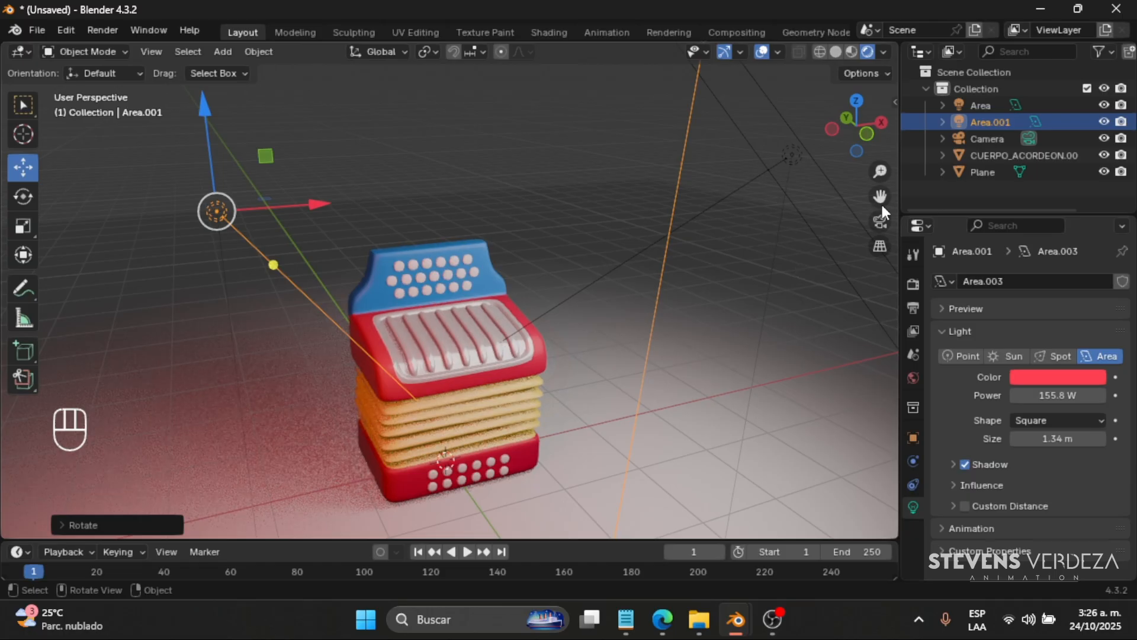
pyautogui.moveTo(881, 196); pyautogui.dragTo(923, 184)
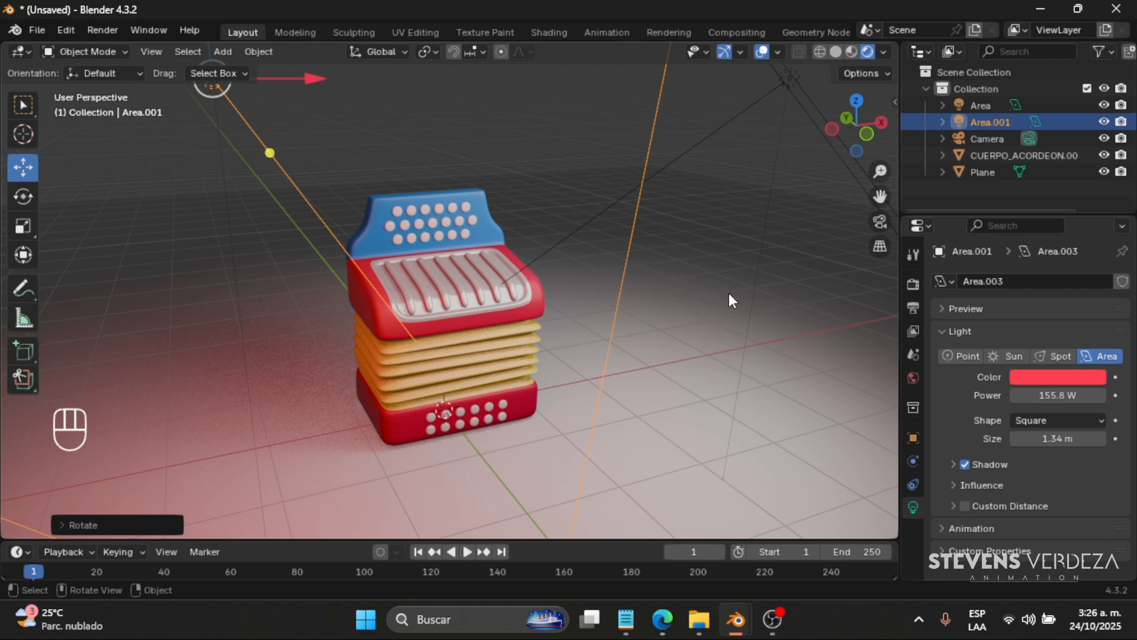
pyautogui.scroll(-2, 594, 317)
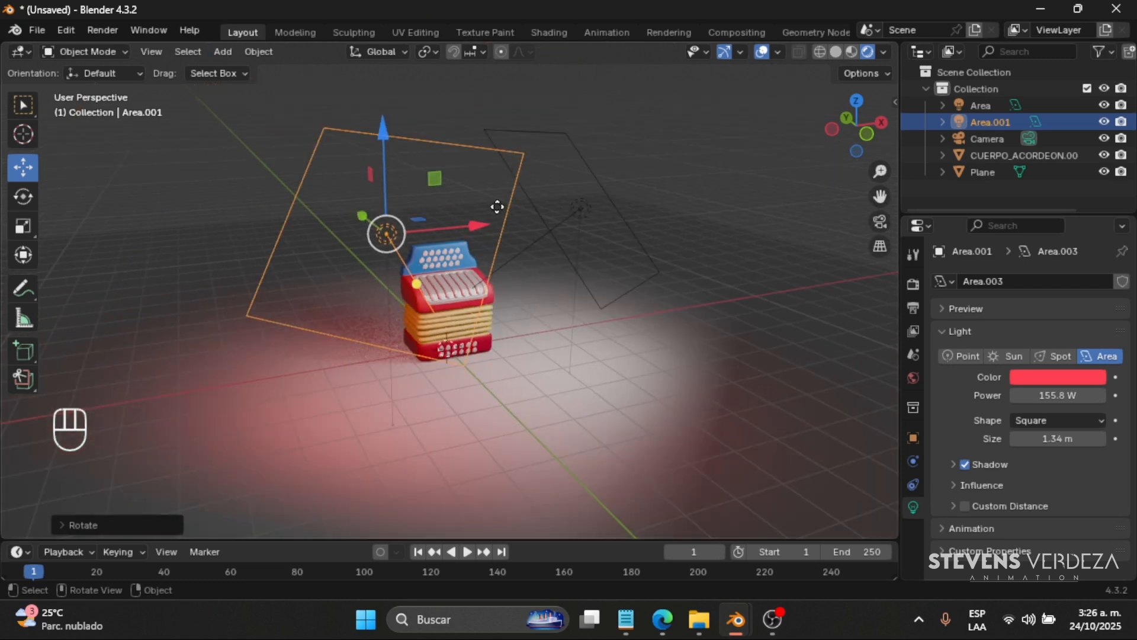
pyautogui.scroll(8, 436, 341)
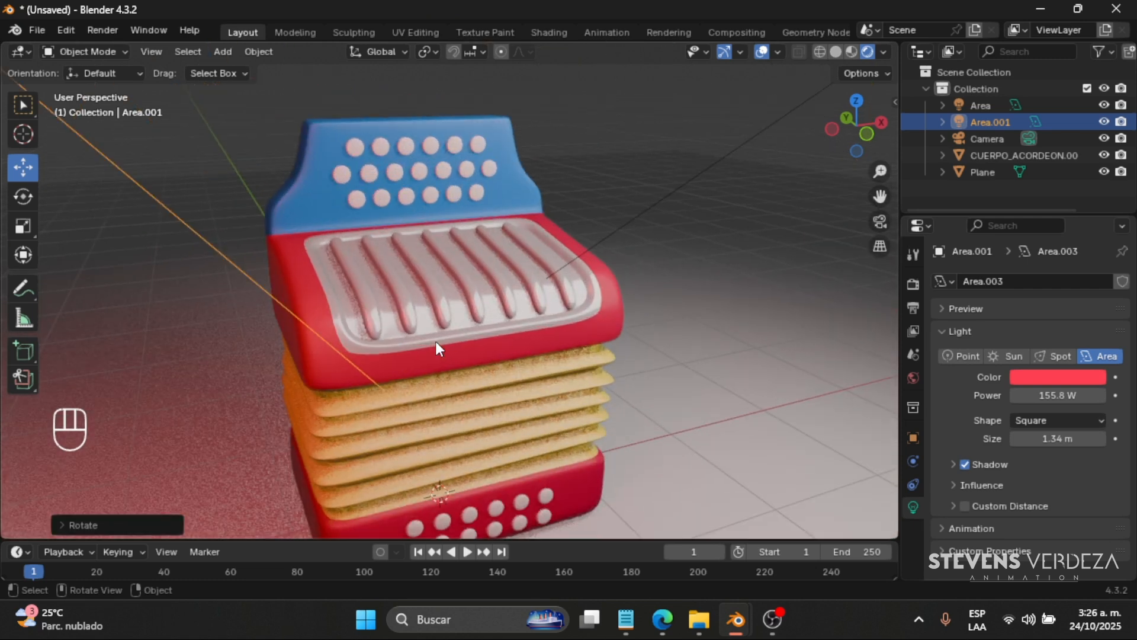
pyautogui.scroll(-3, 435, 341)
pyautogui.click(763, 51)
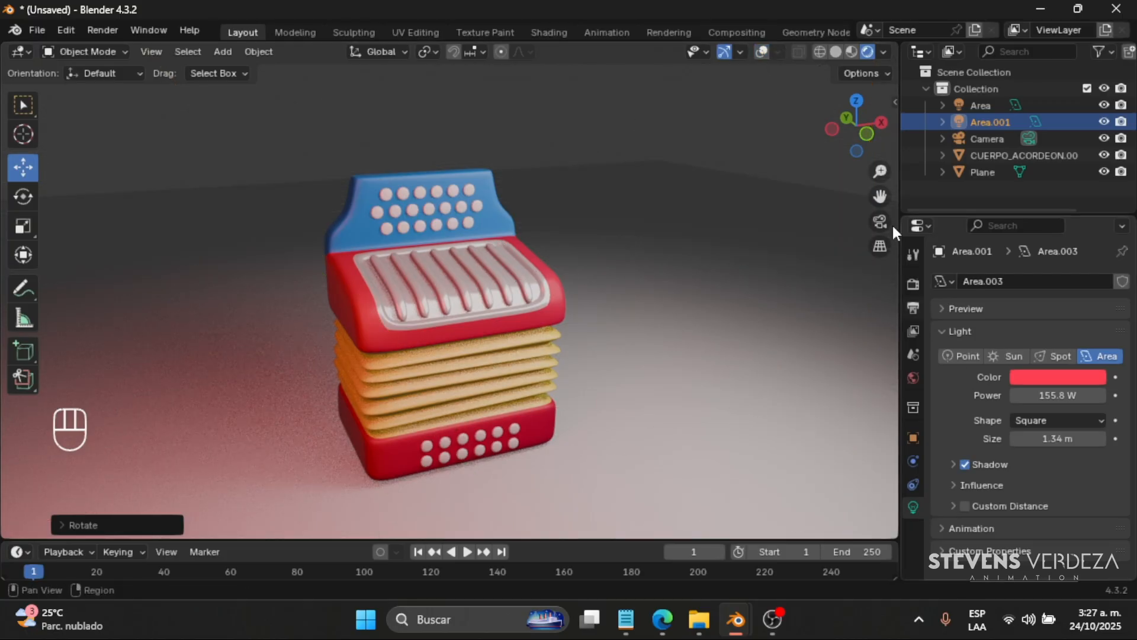
pyautogui.click(762, 52)
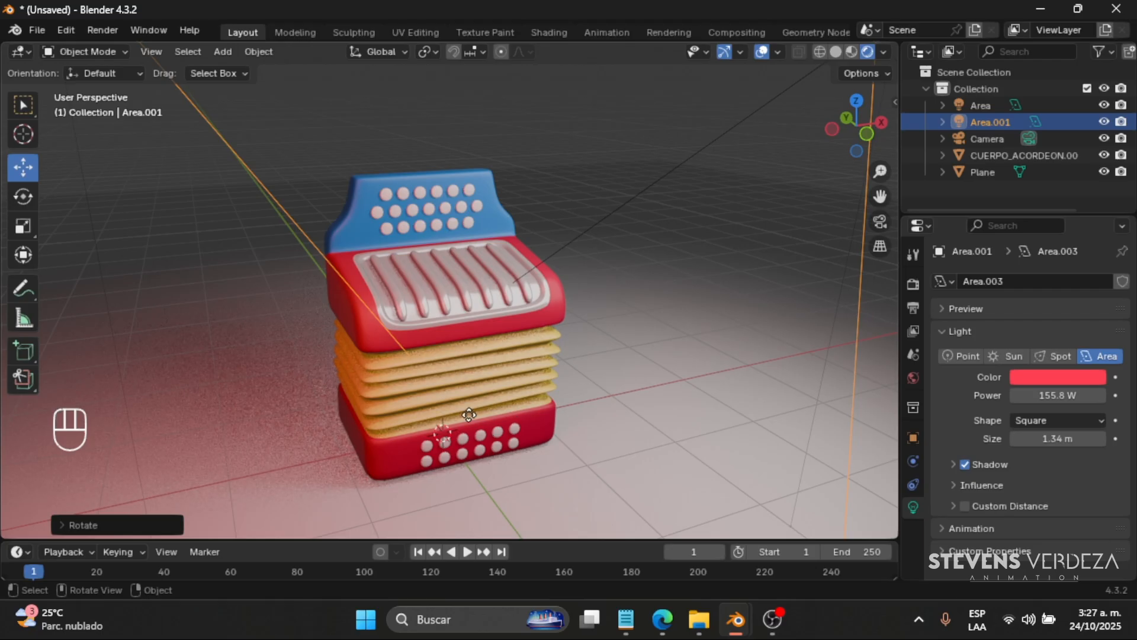
pyautogui.scroll(-4, 467, 409)
pyautogui.scroll(4, 436, 362)
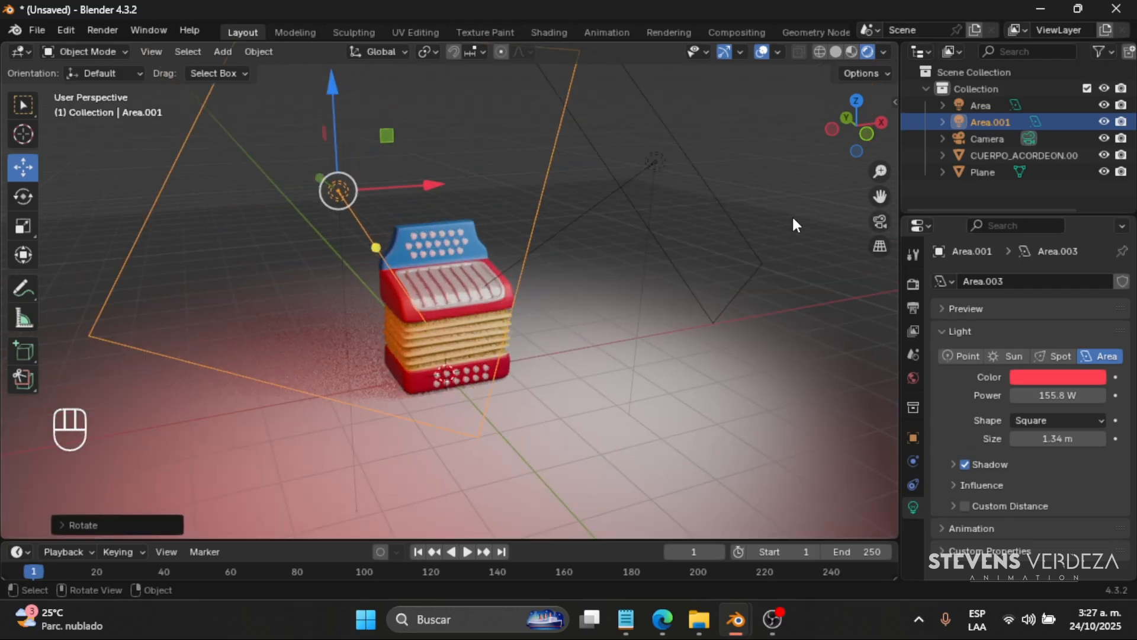
pyautogui.moveTo(881, 197); pyautogui.dragTo(916, 259)
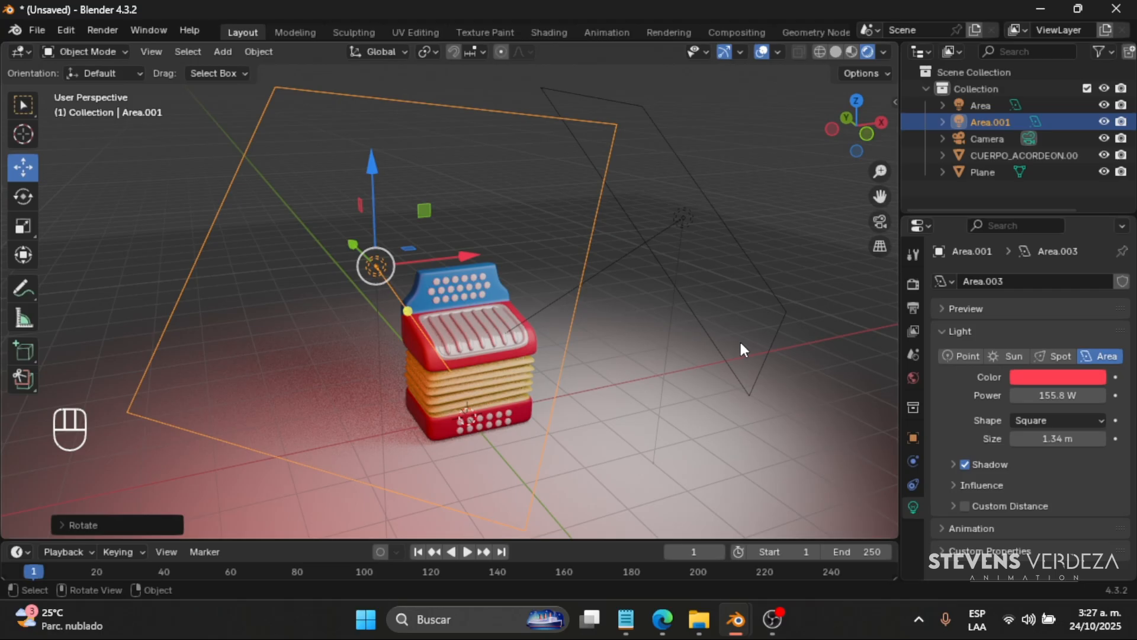